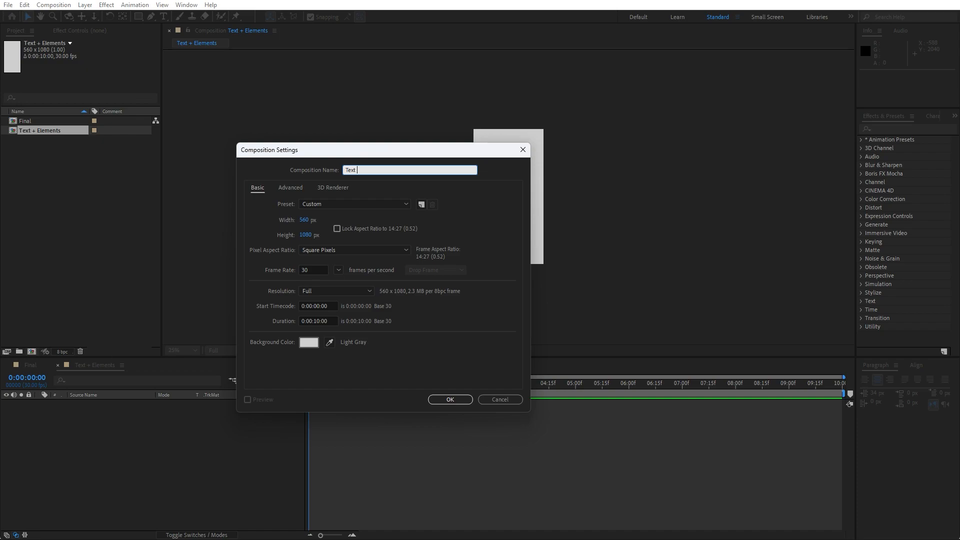
Create a composition named Text 01 with a width of 1920 px and a height of 140 px
text(01)
click(305, 220)
text(1920)
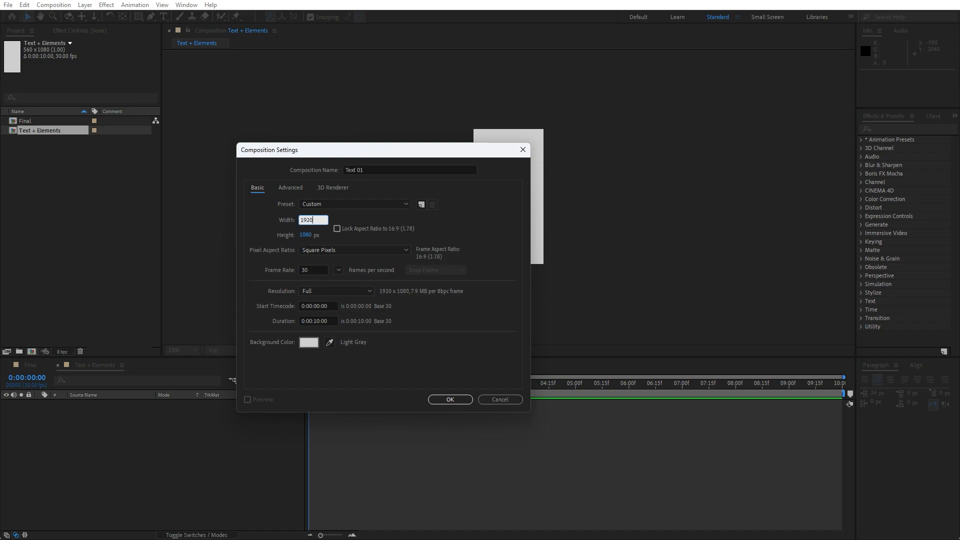
click(309, 234)
text(140)
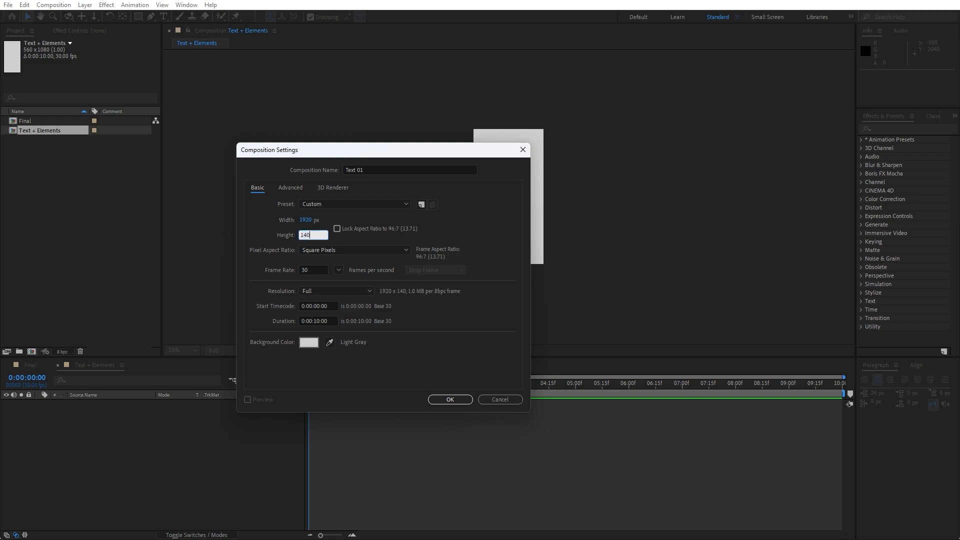
click(457, 399)
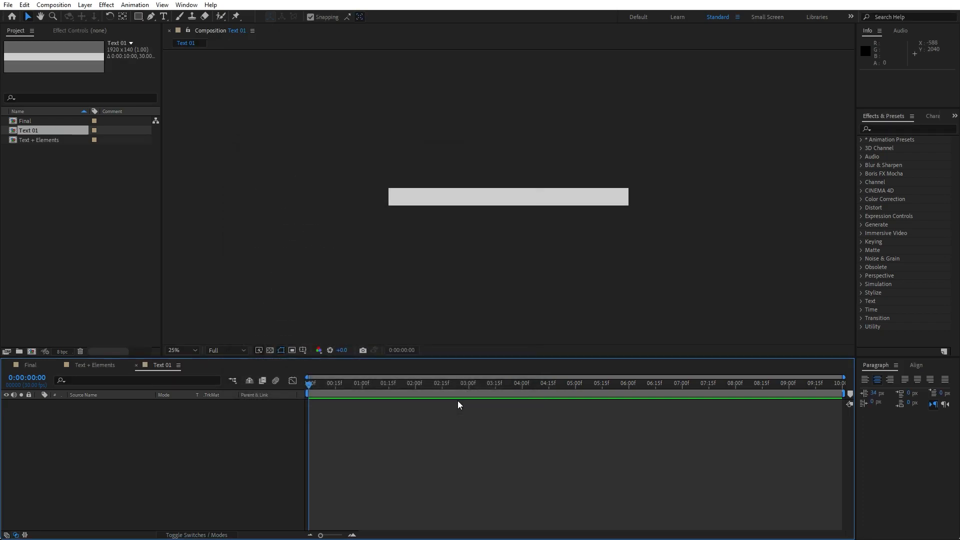
Add a solid layer named Background at 1920 x 140 px to the Text 01 composition
key(period)
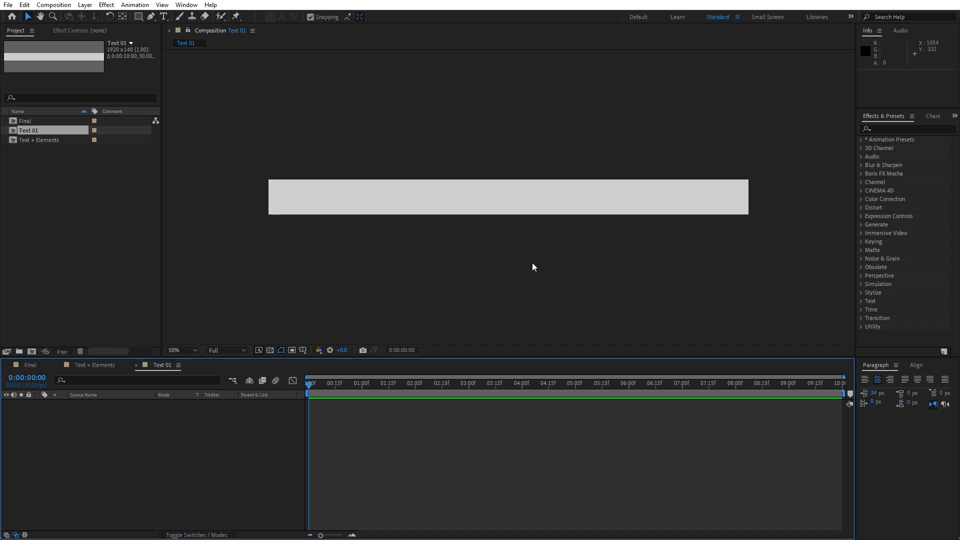
right_click(167, 447)
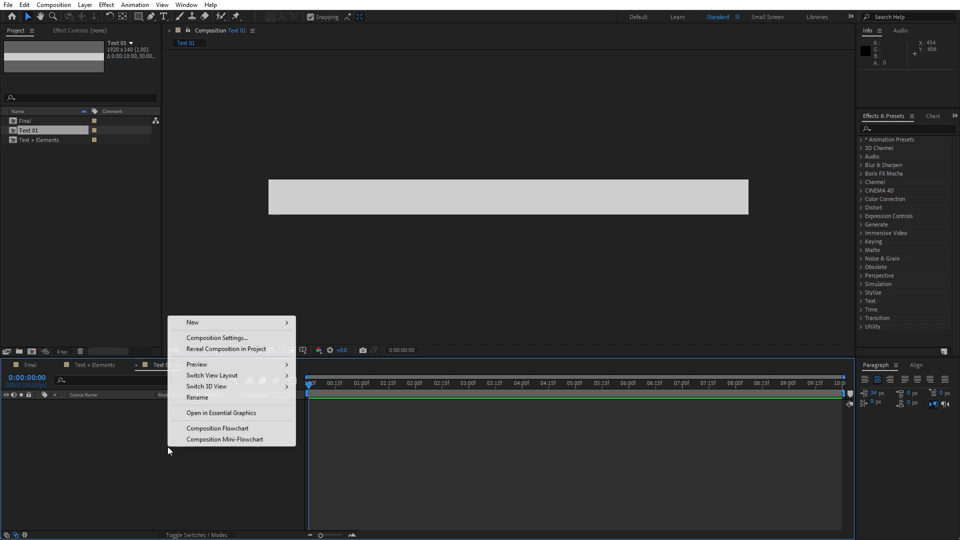
mouse_move(215, 323)
click(342, 349)
text(Background)
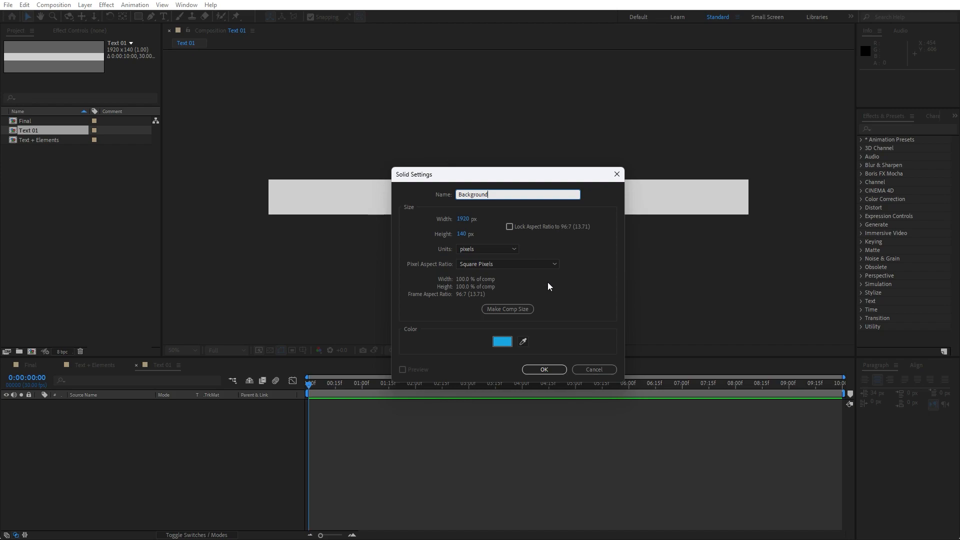
click(550, 370)
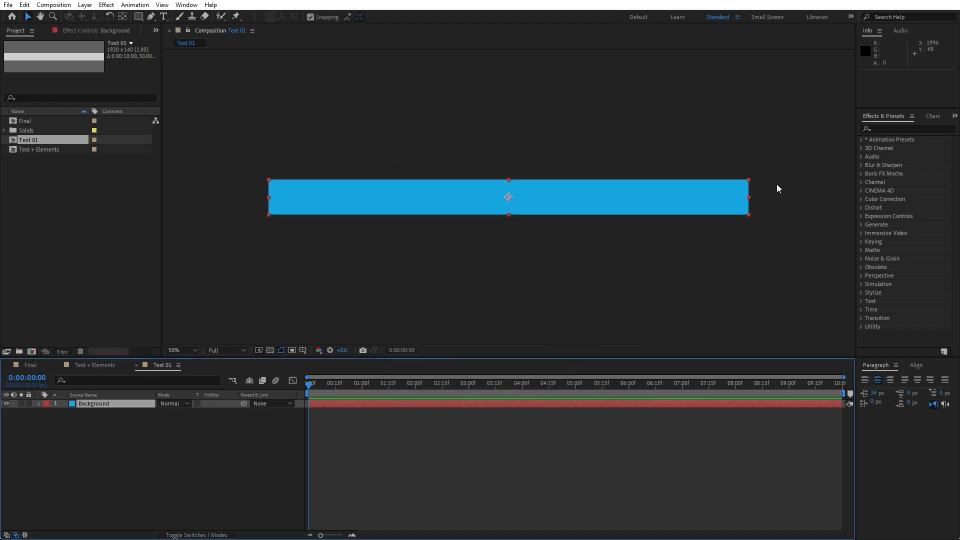
Apply the Fill effect to the Background solid and set its color to 00FF42
click(895, 128)
text(fill)
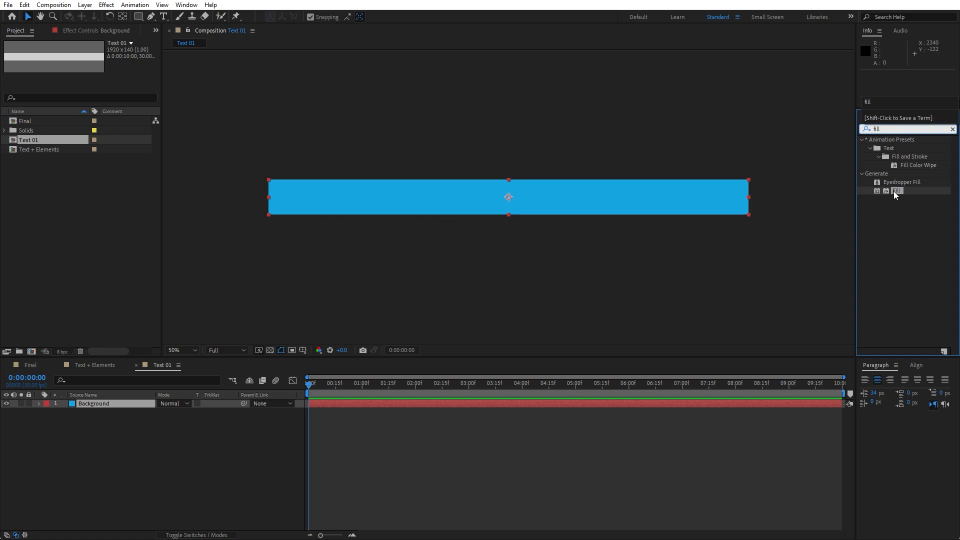
double_click(893, 191)
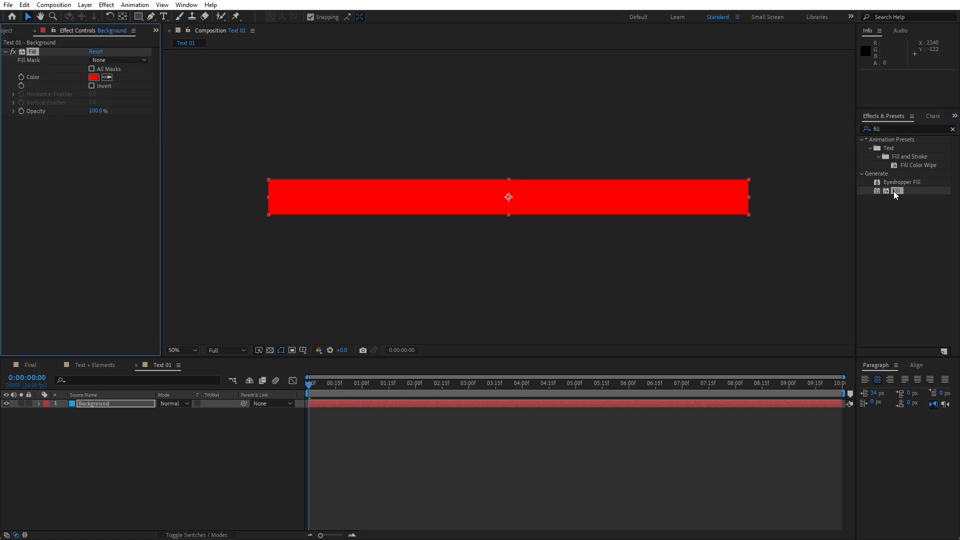
click(97, 77)
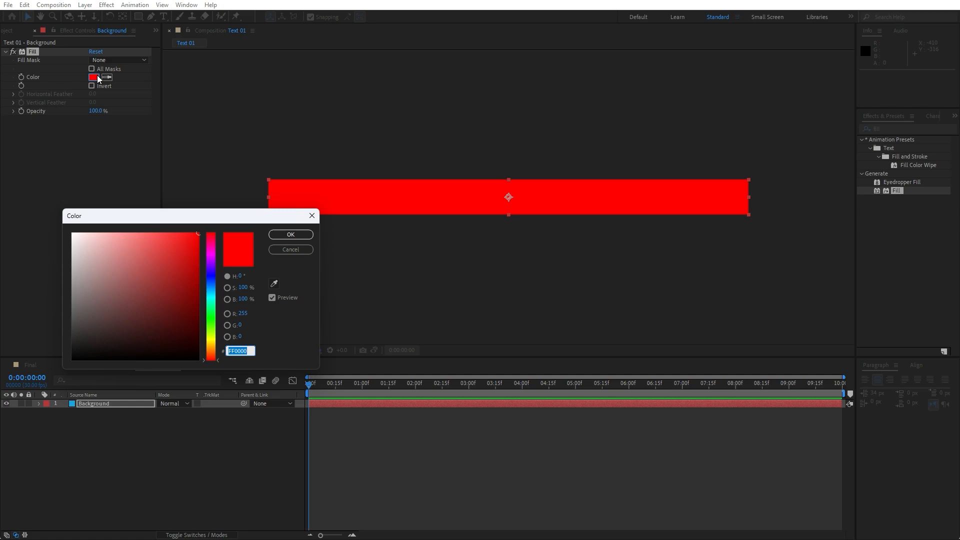
text(00FF)
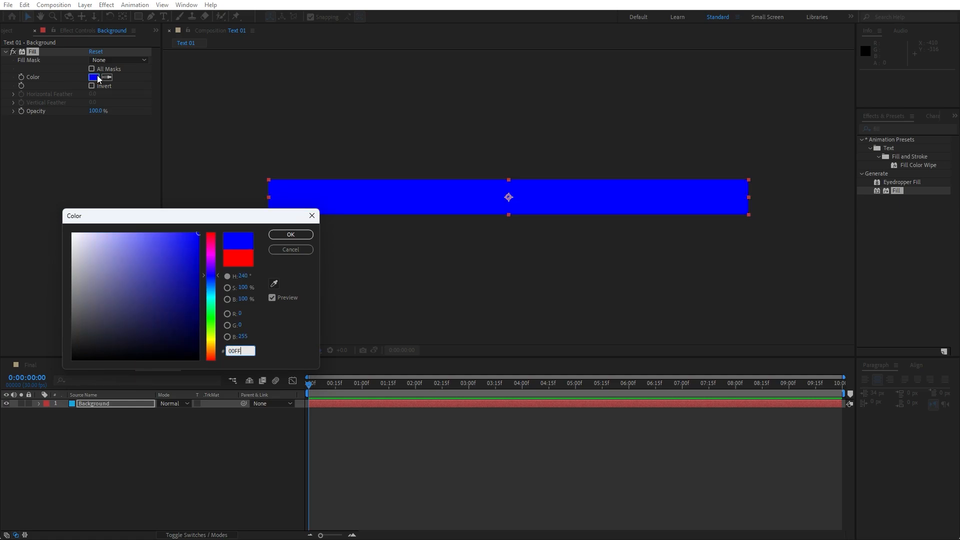
text(42)
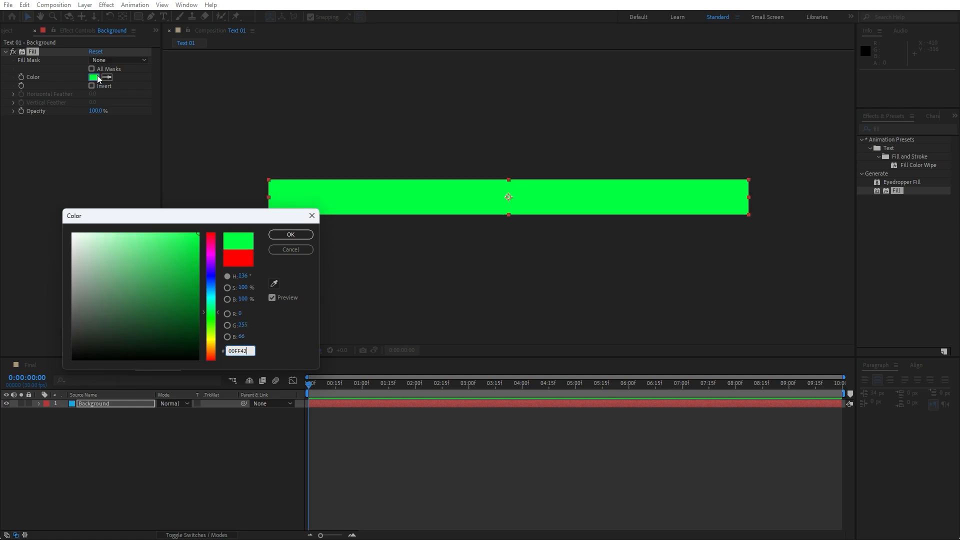
click(293, 235)
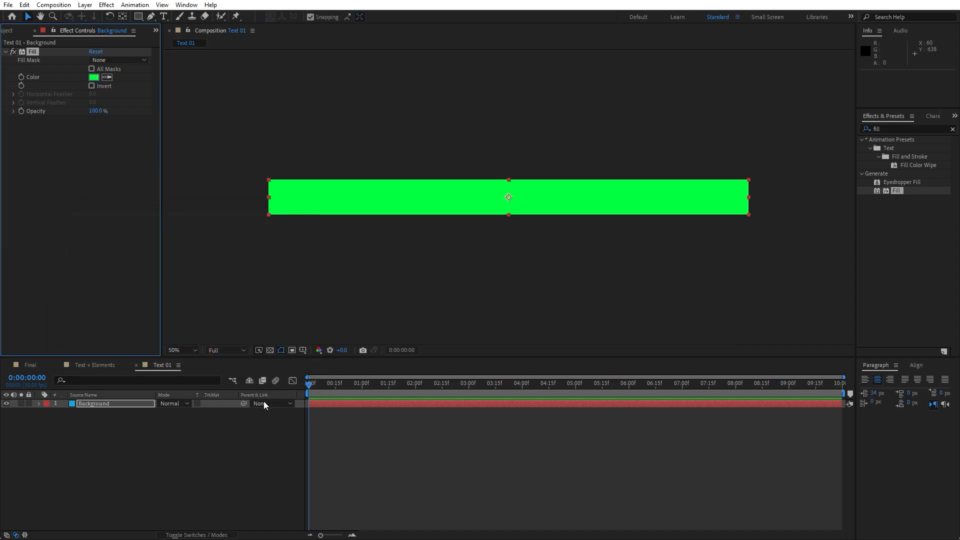
Add the text INCREDIBLE over the green background and centre it horizontally and vertically in the composition
key(ctrl+t)
click(436, 200)
text(INCREDIBLE)
key(ctrl+Return)
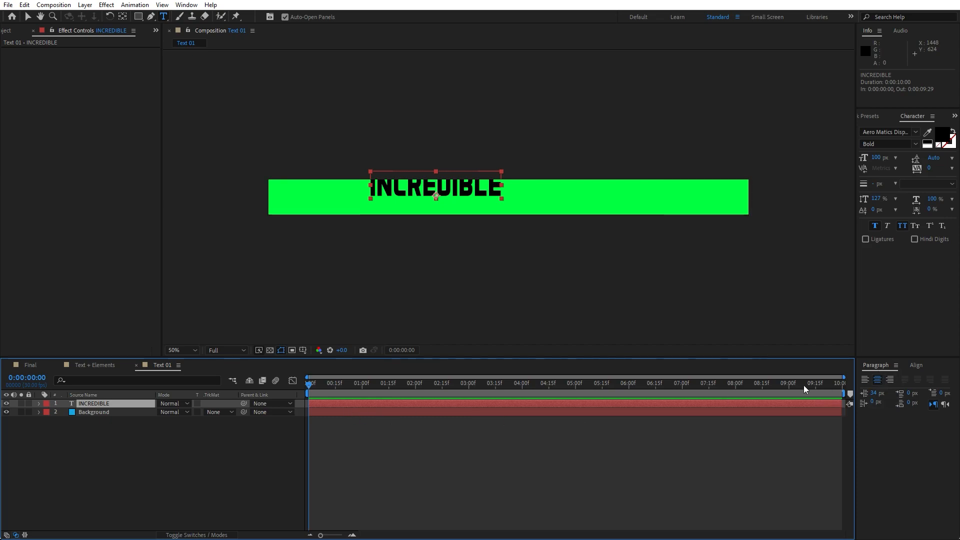
click(915, 367)
click(883, 390)
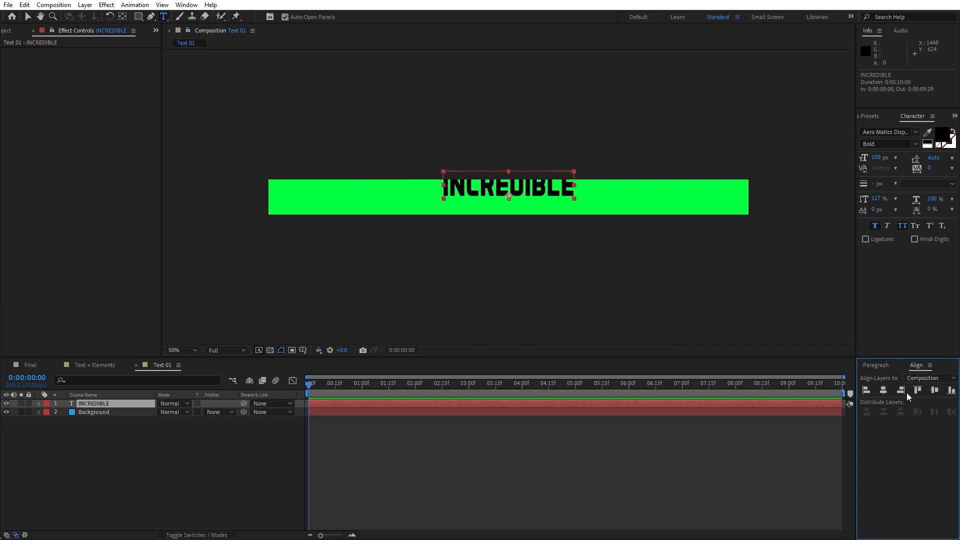
click(934, 390)
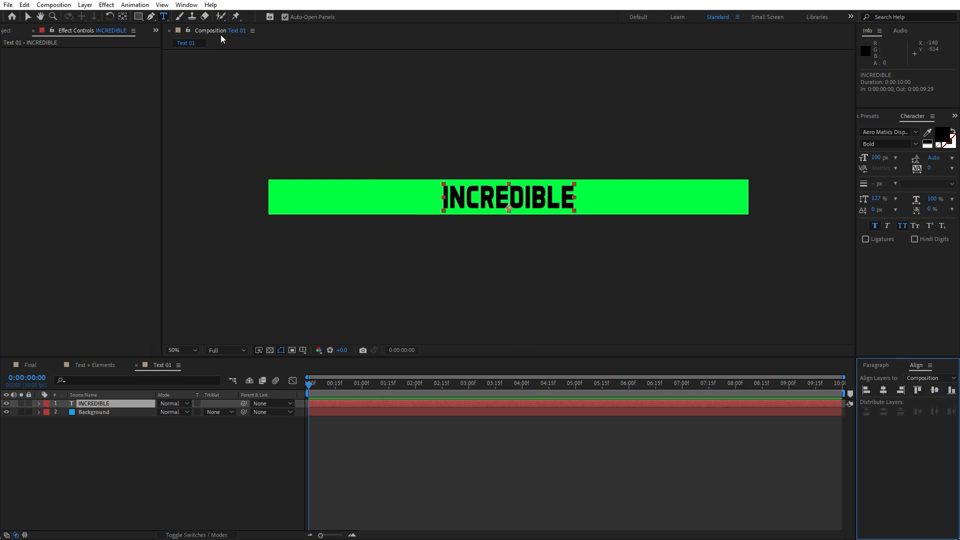
click(186, 4)
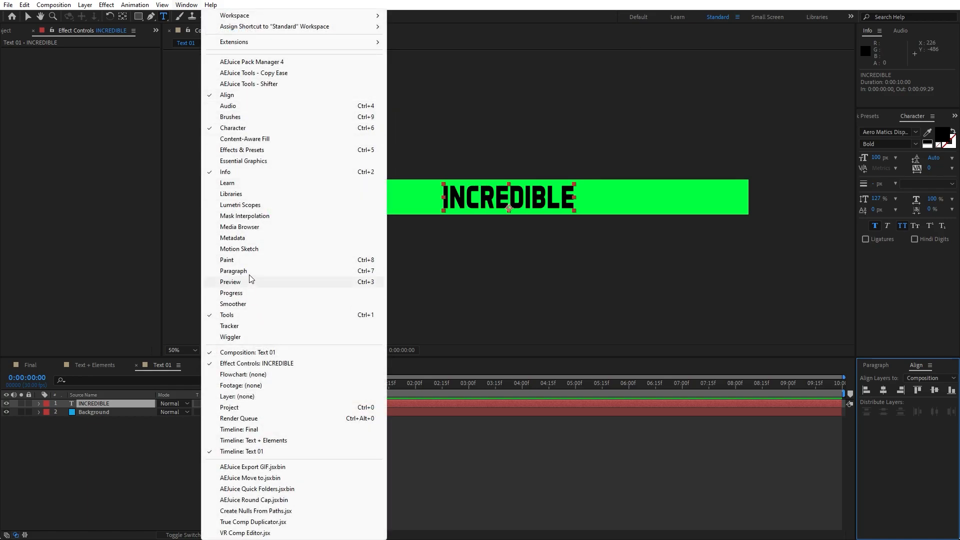
click(55, 423)
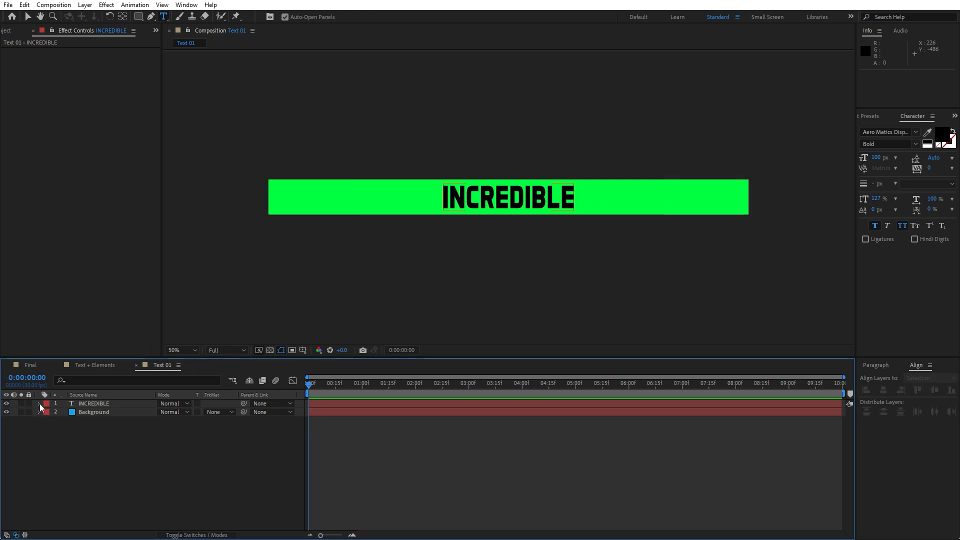
Add a Tracking animator to the INCREDIBLE text layer and set the tracking amount to 30
click(39, 403)
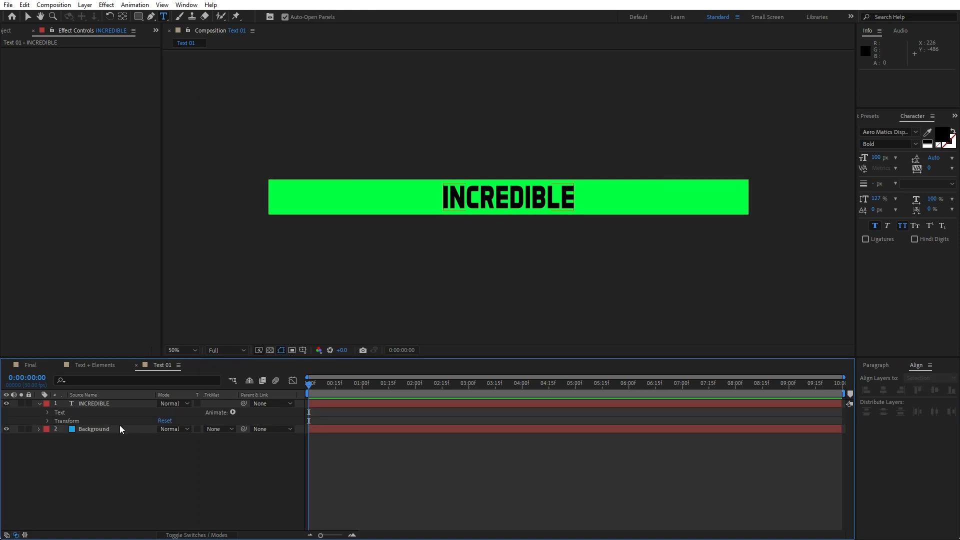
click(232, 412)
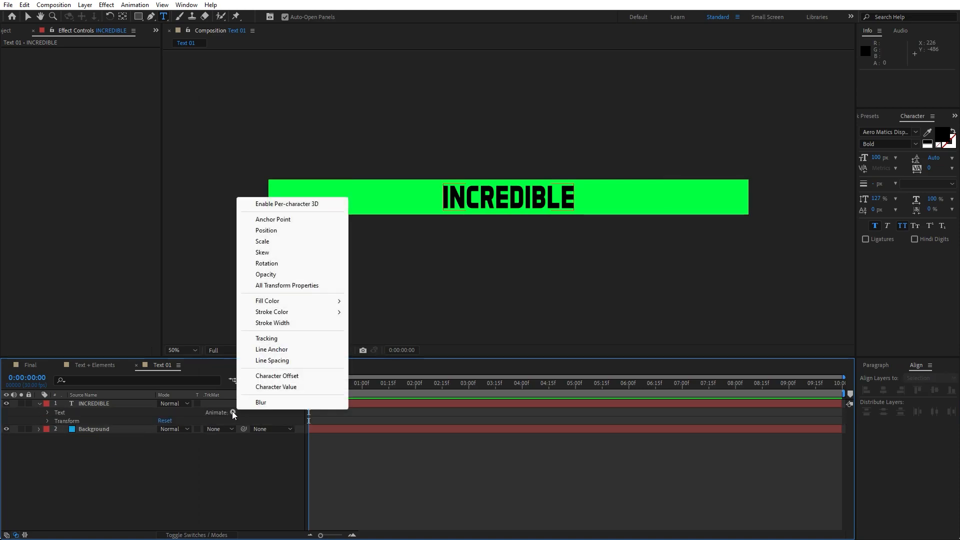
click(289, 339)
click(161, 473)
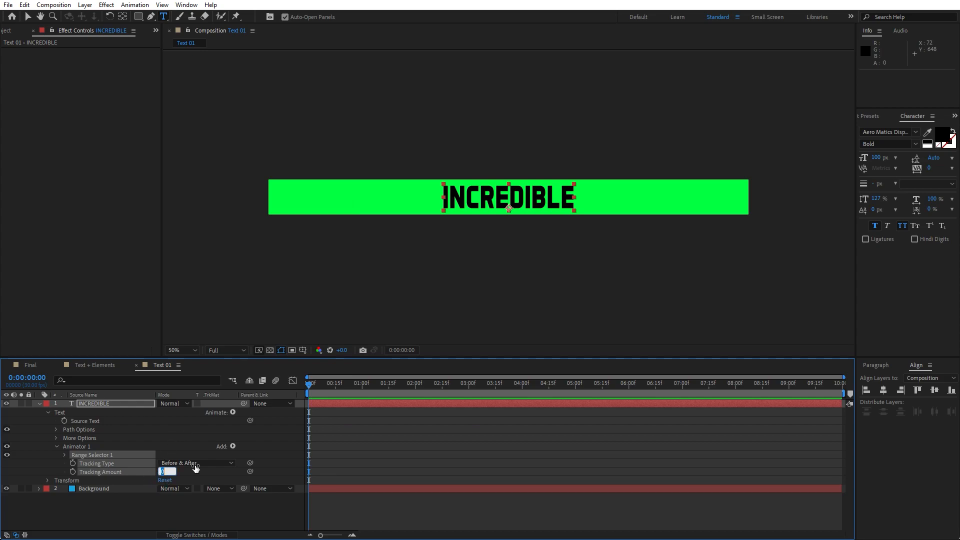
text(30)
click(179, 505)
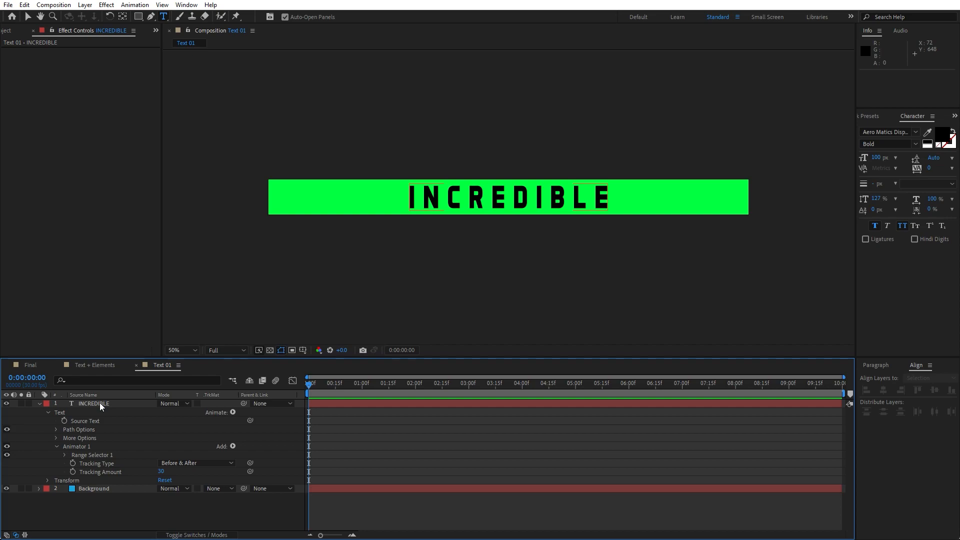
Try a wider tracking amount on the INCREDIBLE text and restore it to 30
drag(164, 471, 182, 472)
click(161, 471)
text(30)
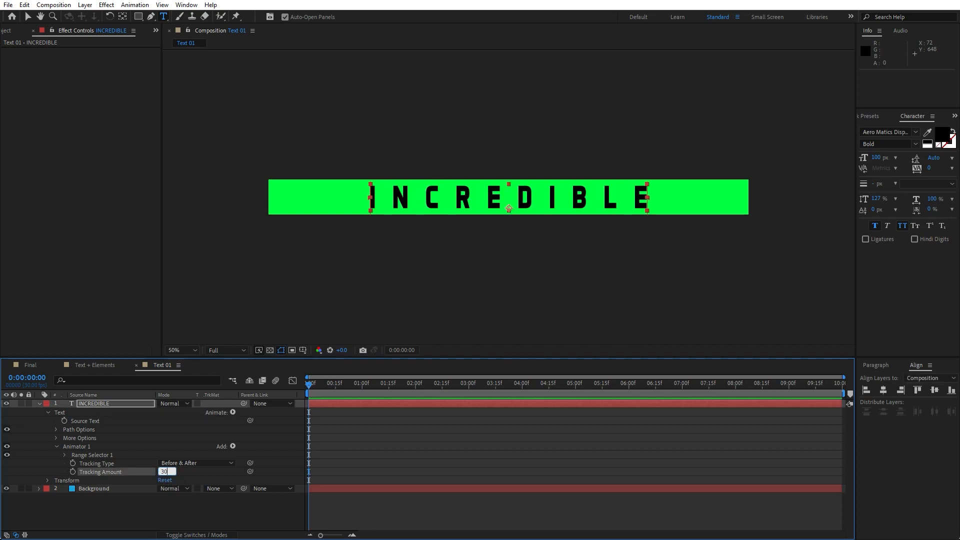
Collapse the INCREDIBLE layer's properties and centre the text horizontally in the composition
click(39, 403)
click(106, 404)
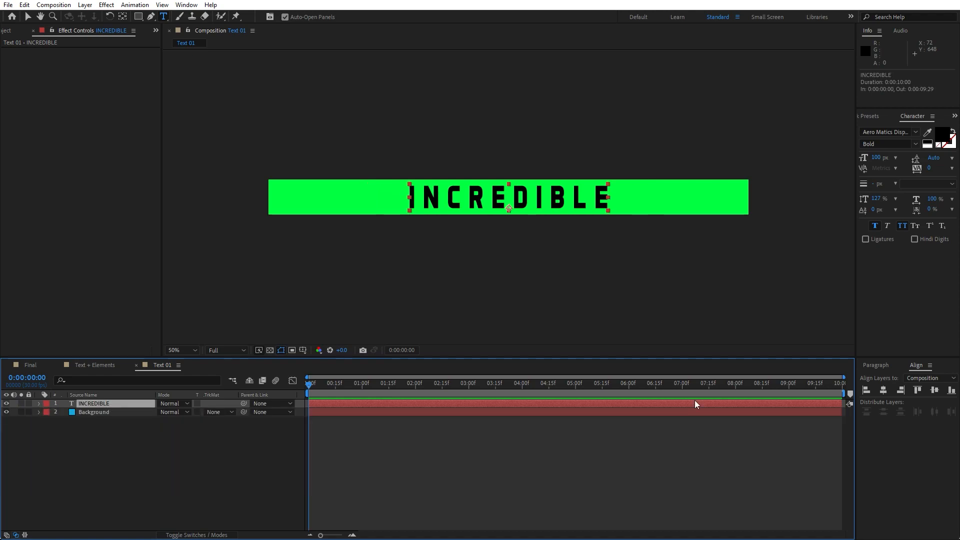
click(883, 390)
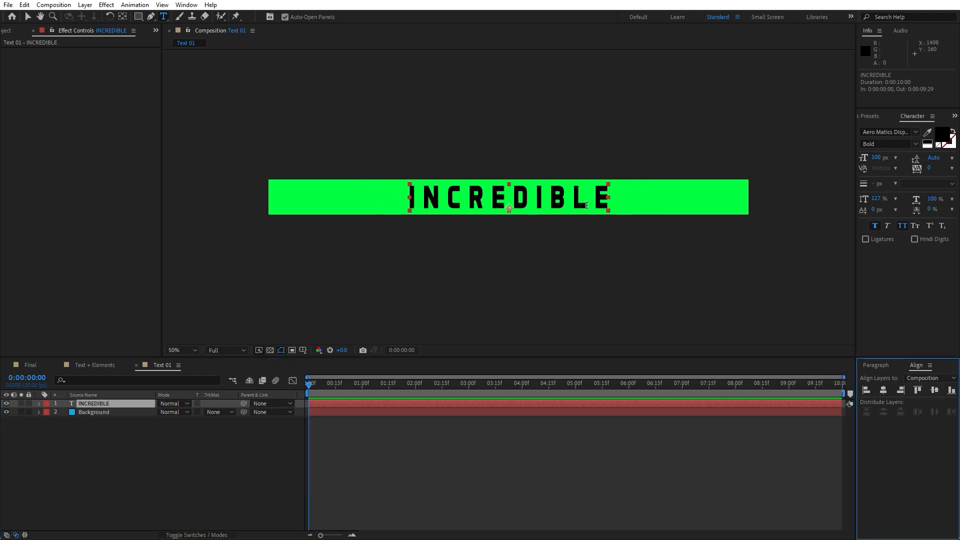
click(178, 451)
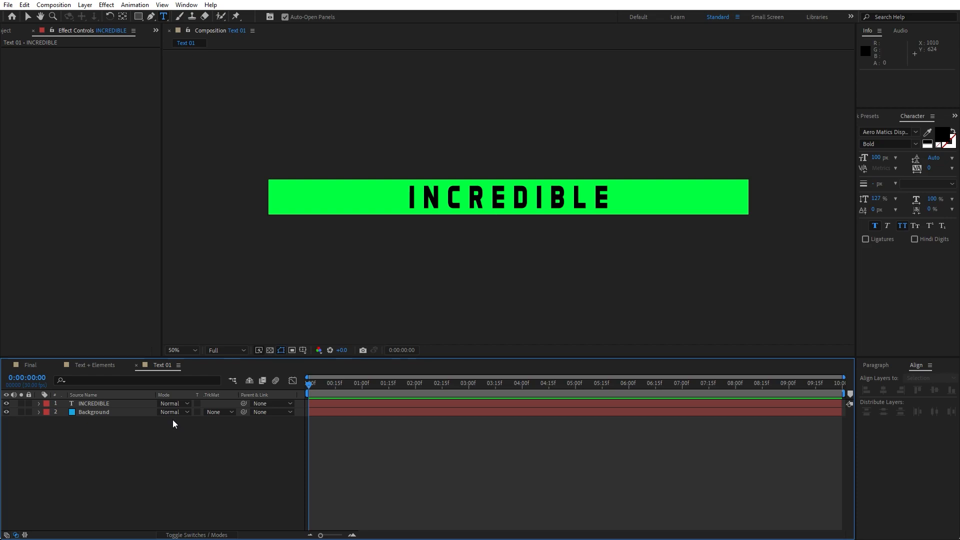
Close the Text 01 composition and place it as a layer in the Text + Elements composition
click(135, 366)
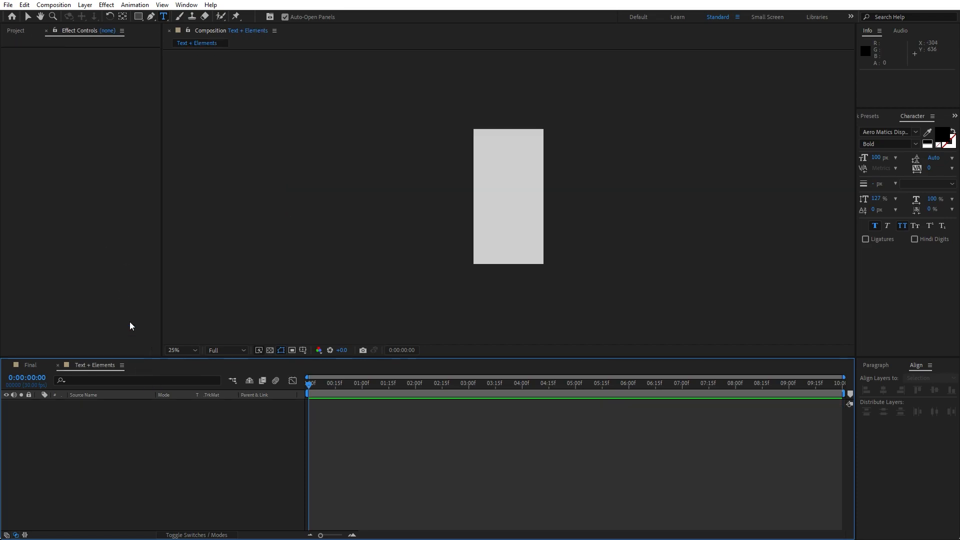
click(46, 31)
click(40, 150)
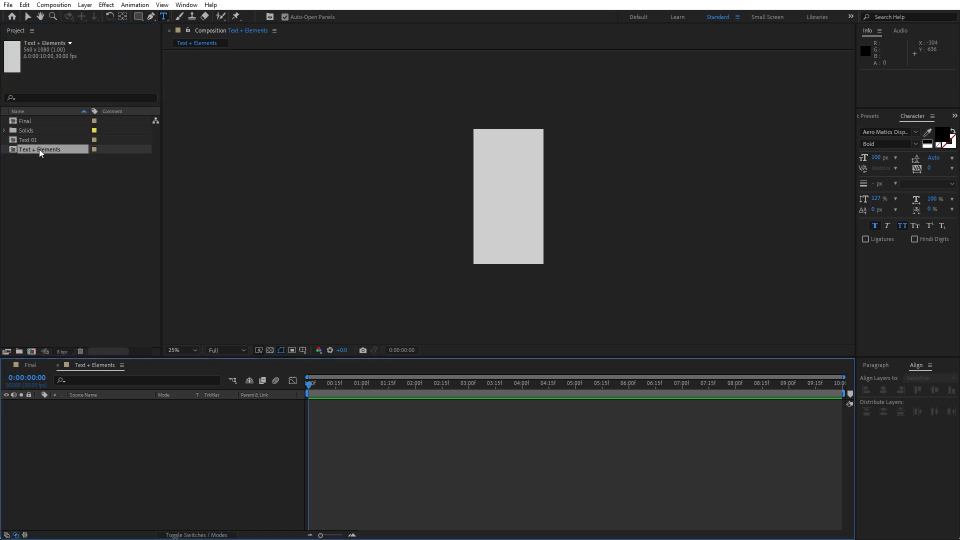
click(27, 140)
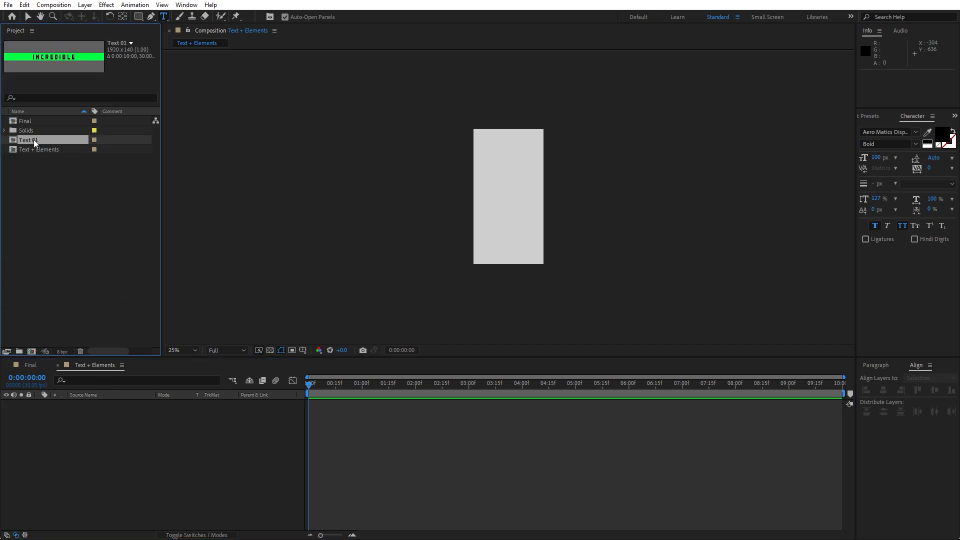
drag(26, 139, 121, 468)
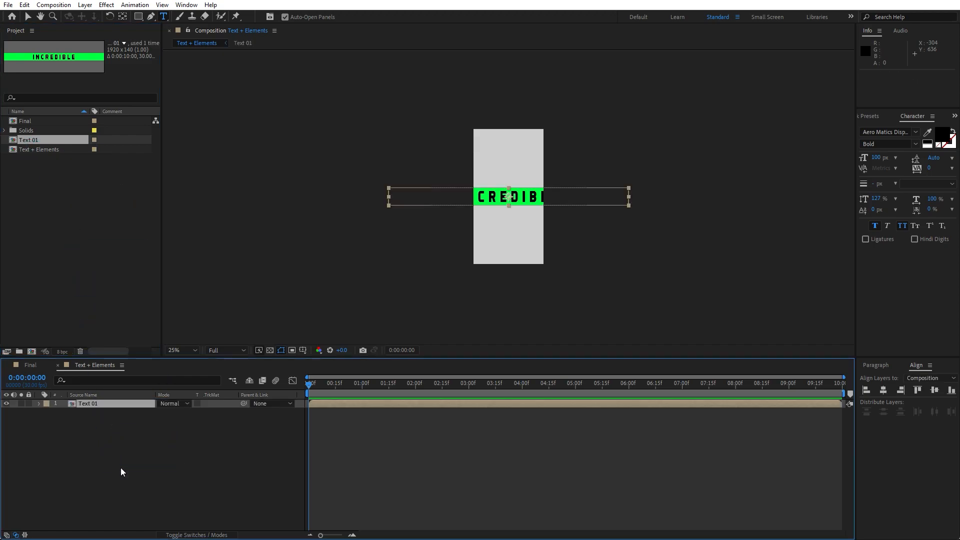
Rotate the Text 01 layer by 90° and align it to the left edge of the Text + Elements composition
key(period)
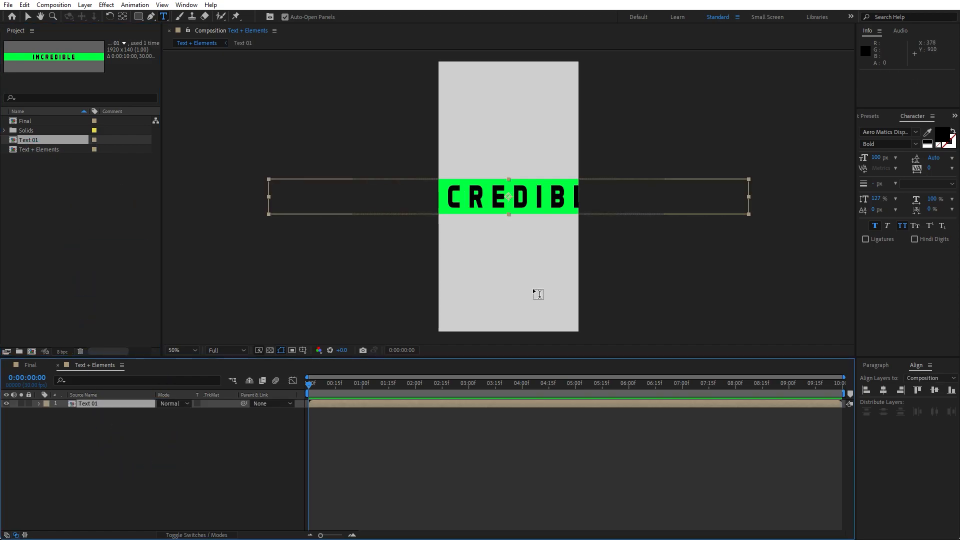
key(r)
click(172, 412)
text(90)
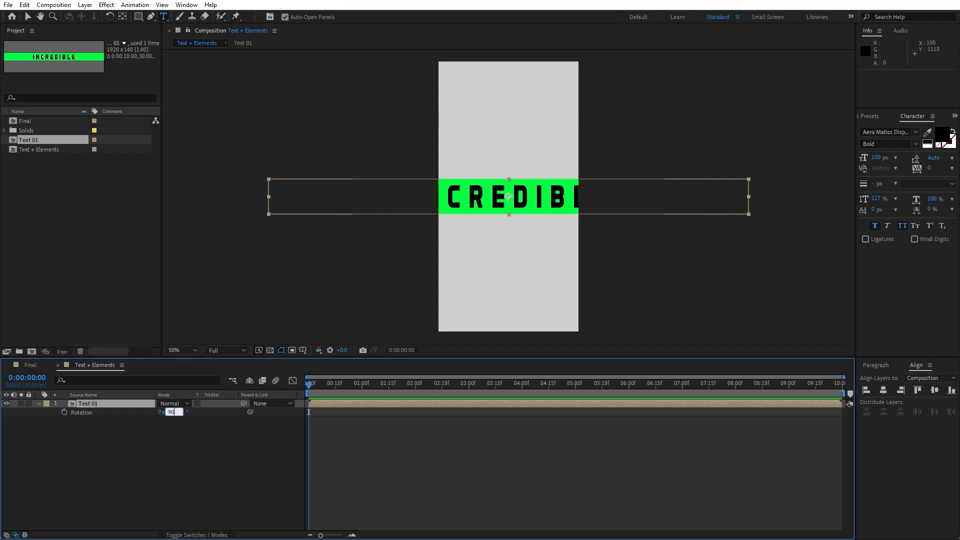
click(166, 432)
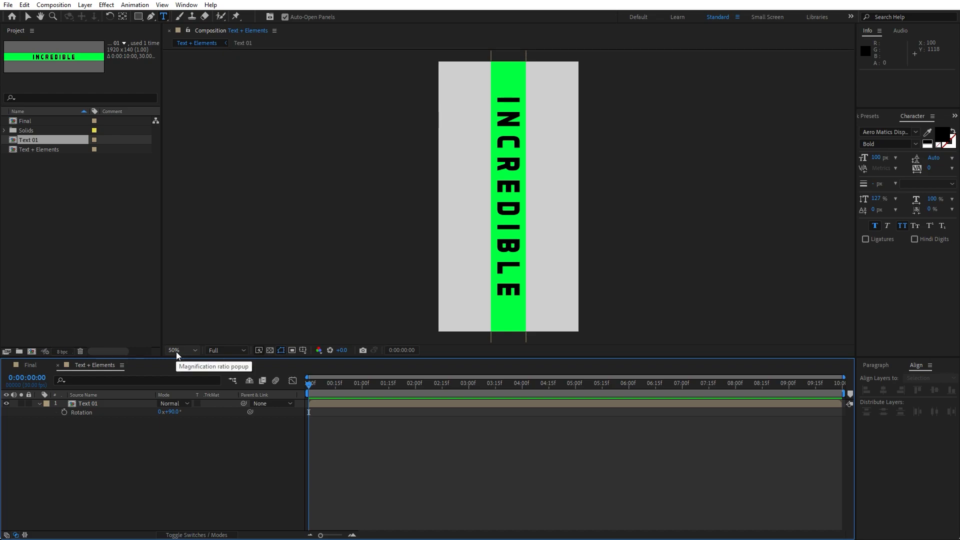
click(96, 407)
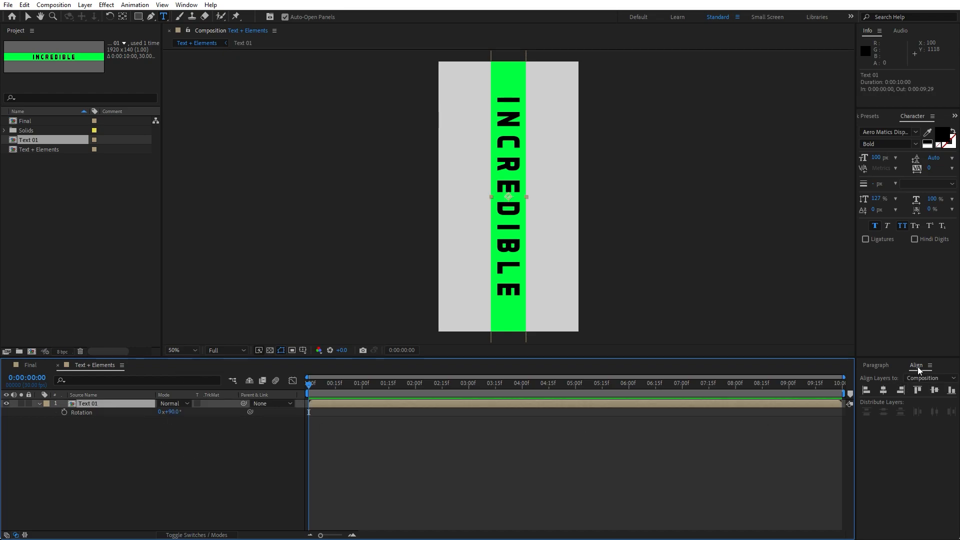
click(867, 393)
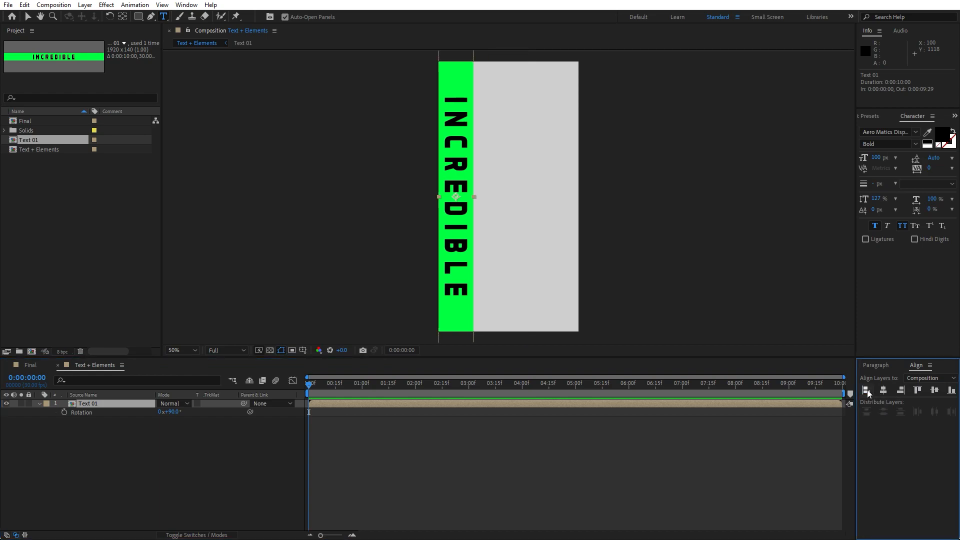
Duplicate the rotated Text 01 layer in the Text + Elements composition
click(193, 440)
click(75, 405)
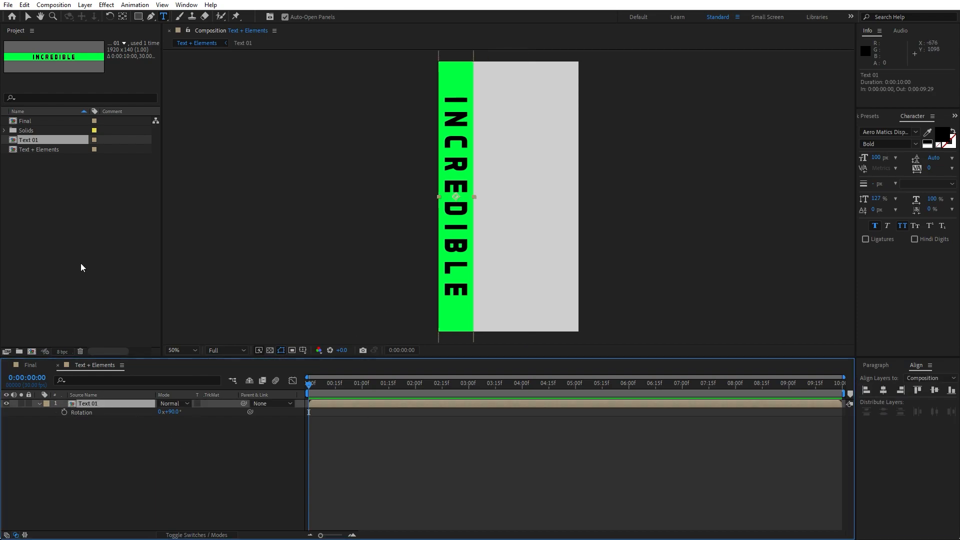
click(24, 5)
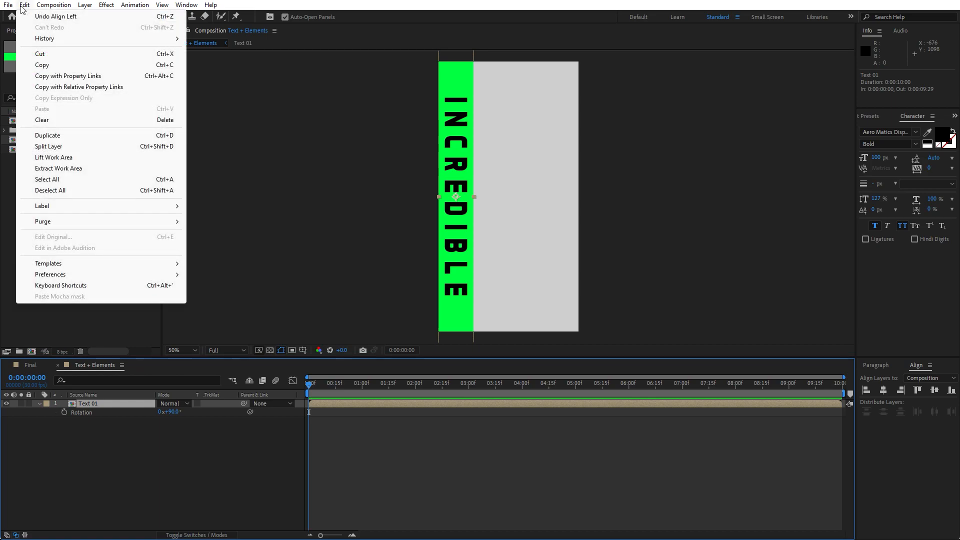
click(56, 136)
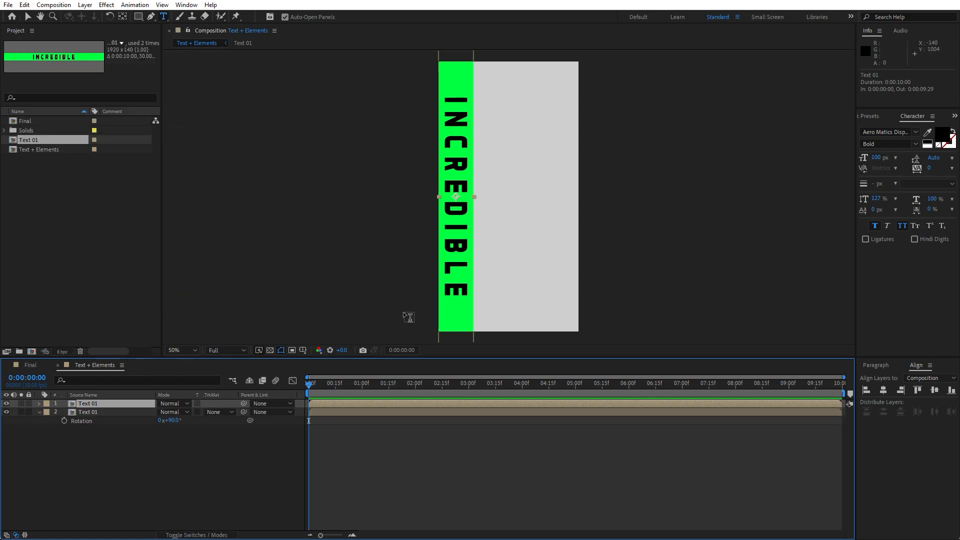
Shift the duplicated INCREDIBLE strip horizontally until it sits flush against the right side of the original strip without a gap
key(period)
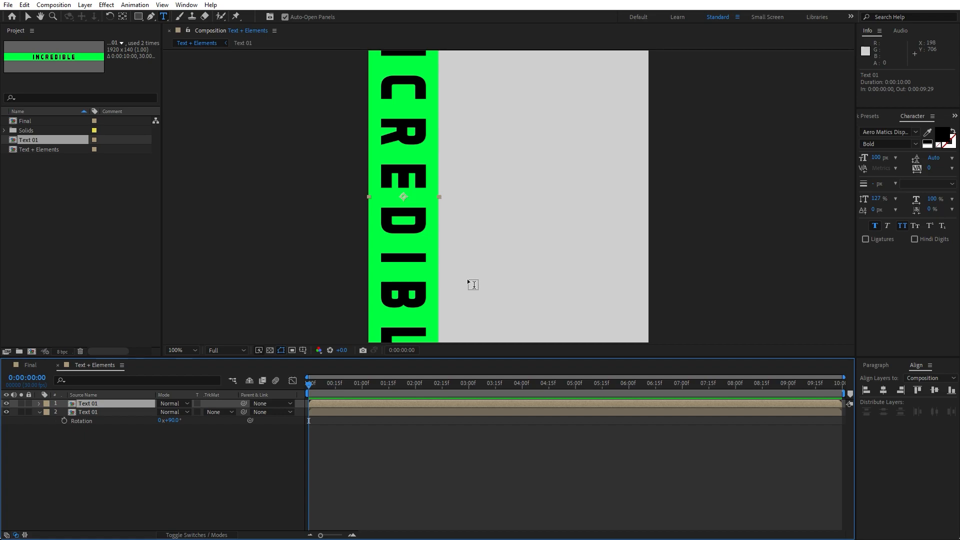
key(shift+Right)
key(shift+Right)
key(shift+Right)
key(shift+Right)
key(shift+Right)
key(shift+Right)
key(shift+Right)
key(shift+Right)
key(shift+Right)
key(shift+Right)
key(shift+Right)
key(shift+Right)
key(shift+Right)
key(shift+Right)
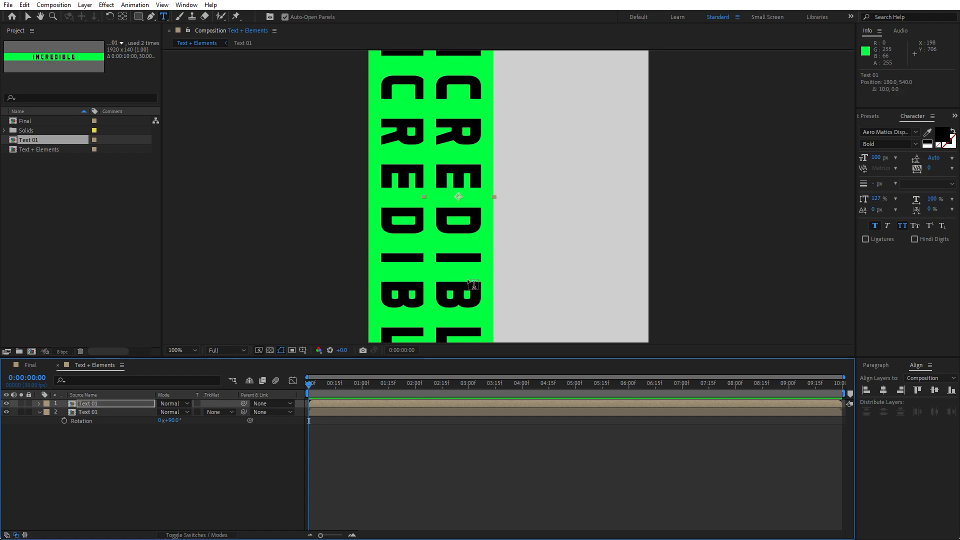
key(shift+Right)
key(Left)
key(Left)
key(Left)
key(Left)
key(Left)
key(Left)
key(Left)
key(Left)
key(Left)
key(Left)
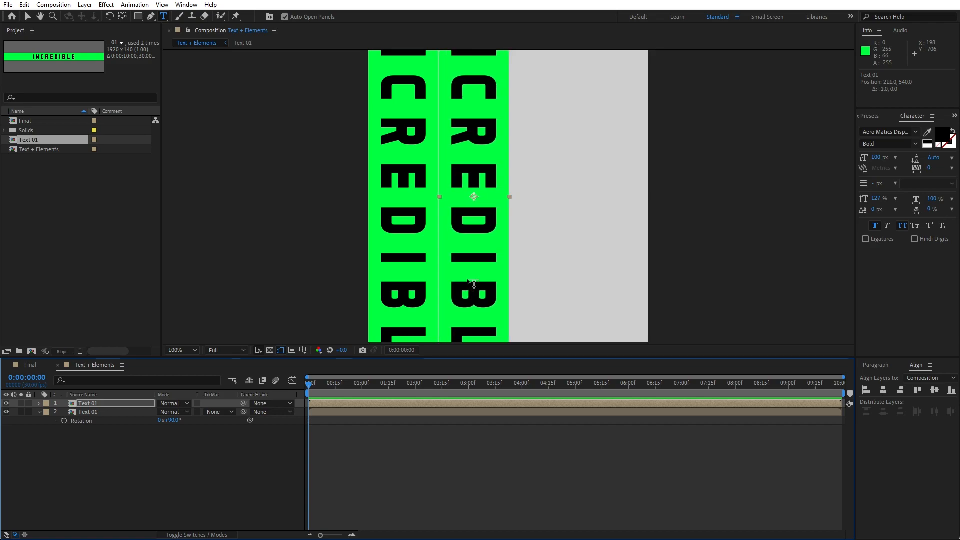
key(ctrl+shift+a)
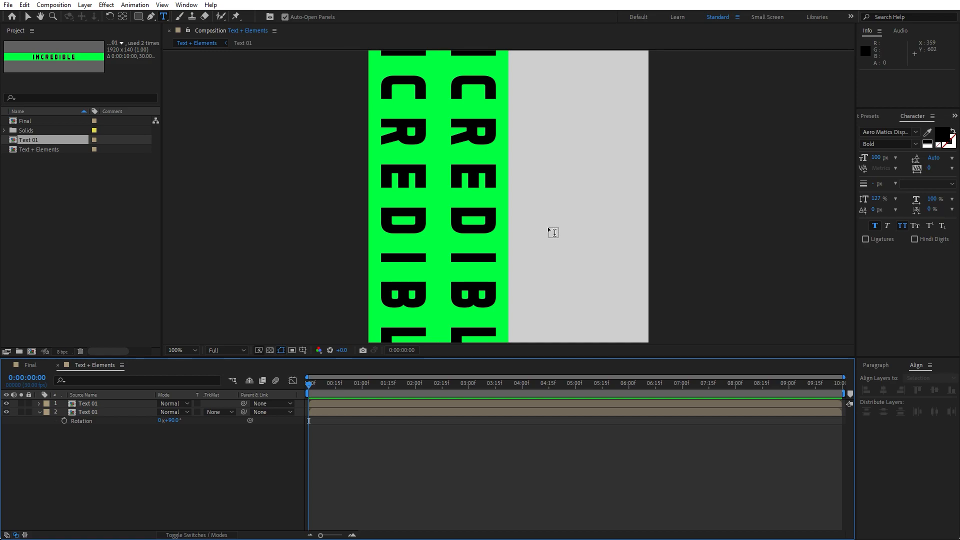
Change the background colour of the Text + Elements composition to black
key(ctrl+k)
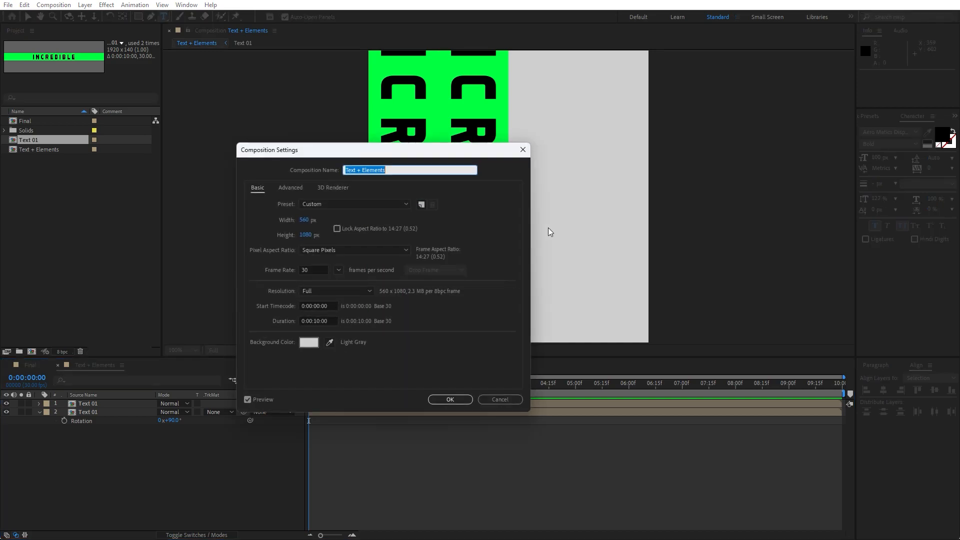
click(302, 341)
drag(122, 308, 17, 388)
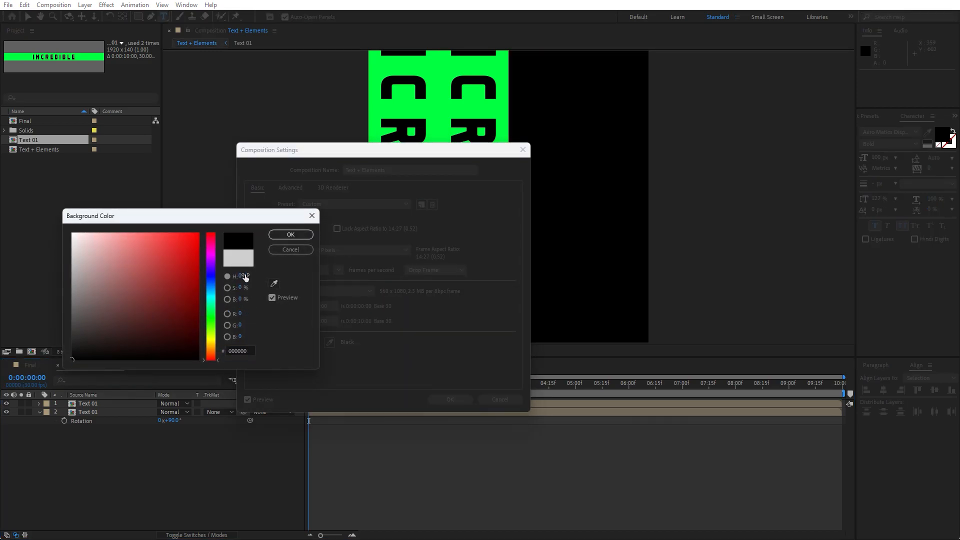
click(284, 236)
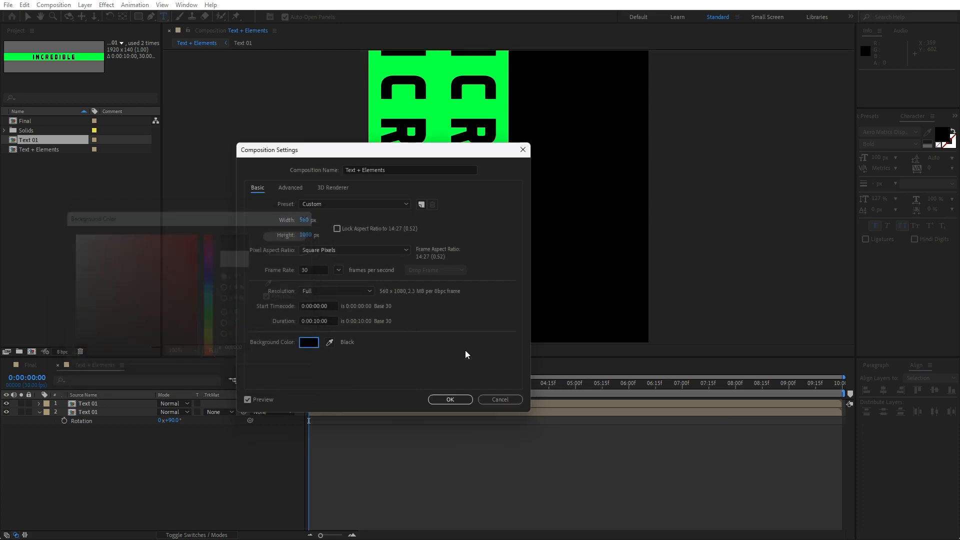
click(452, 399)
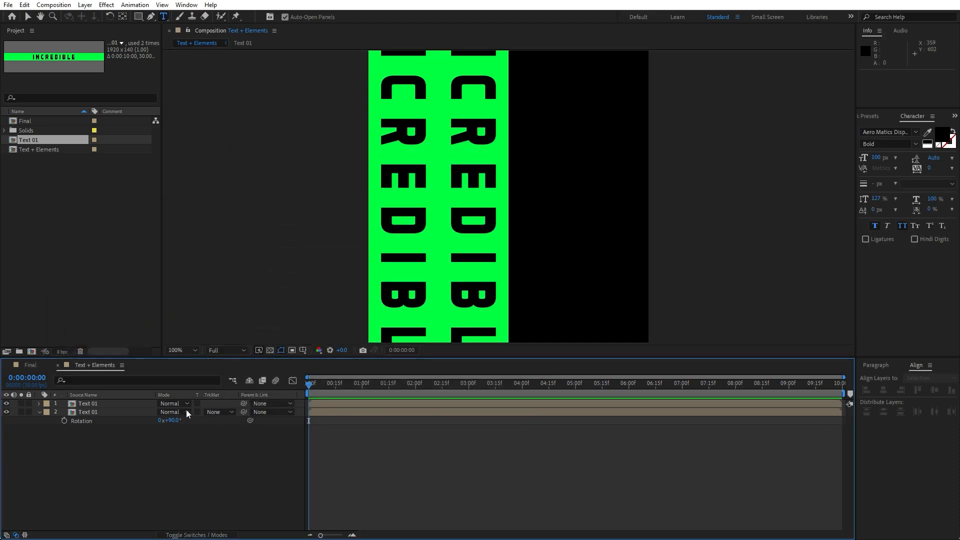
Duplicate both Text 01 layers together and stack the two copies above the originals
click(91, 411)
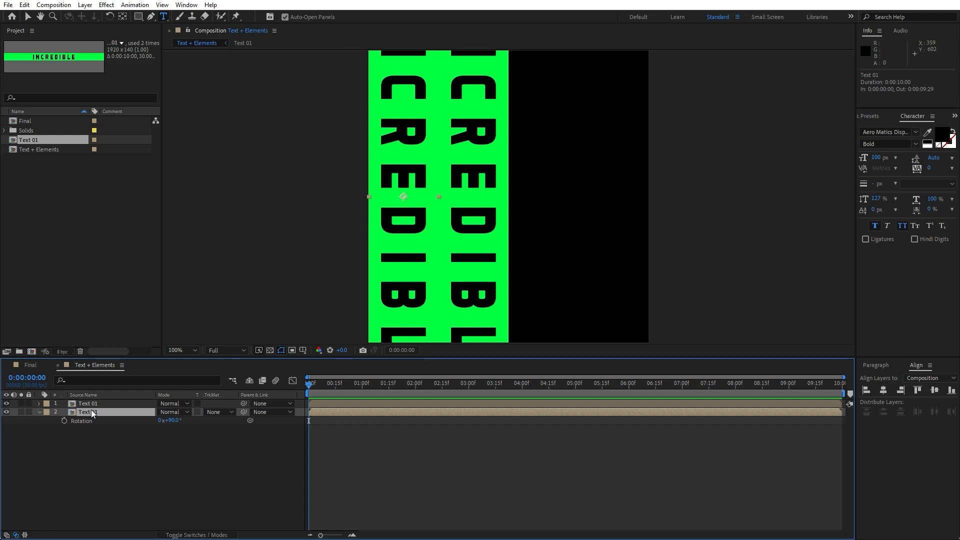
shift+click(91, 403)
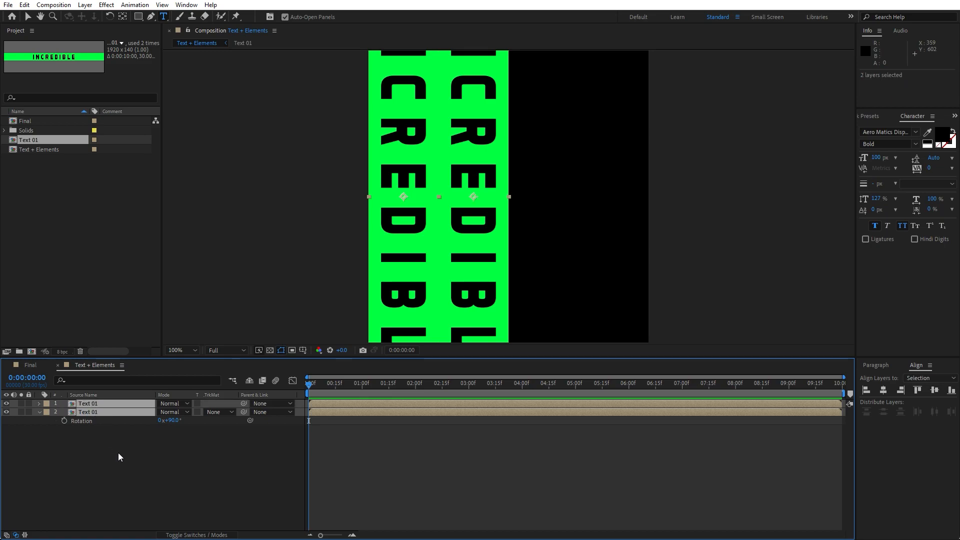
key(ctrl+d)
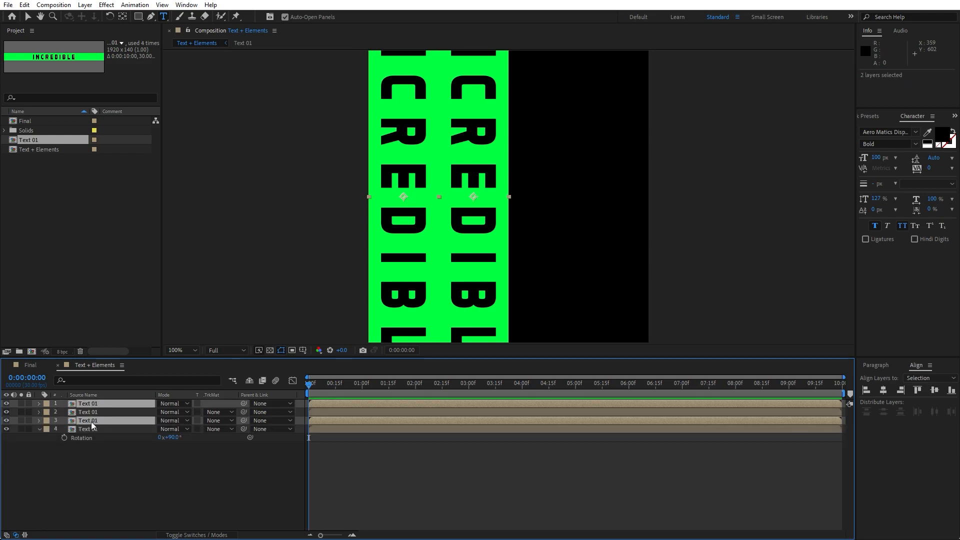
drag(91, 419, 93, 410)
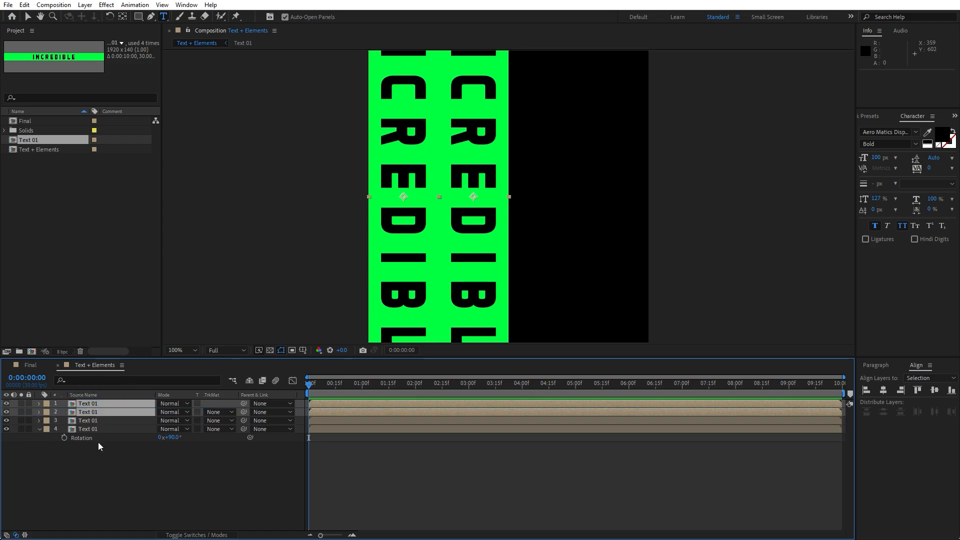
Shift the two copied strips right until they sit flush beside the originals and fill the rest of the composition's width
key(Right)
key(Right)
key(Right)
key(Right)
key(Right)
key(Right)
key(Right)
key(Right)
key(Right)
key(Right)
key(Right)
key(Right)
key(Right)
key(Right)
key(Right)
key(Right)
key(Right)
key(Right)
key(Right)
key(Right)
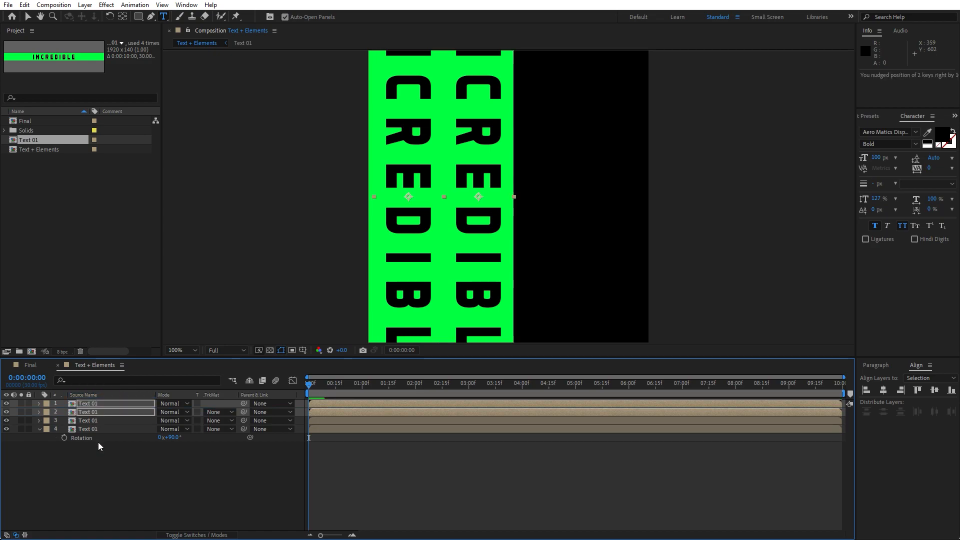
key(Right)
key(Right)
key(Right)
key(Right)
key(Right)
key(Right)
key(Right)
key(Right)
key(Right)
key(Right)
key(Right)
key(Right)
key(Right)
key(Right)
key(Right)
key(Right)
key(Right)
key(Right)
key(Right)
key(Right)
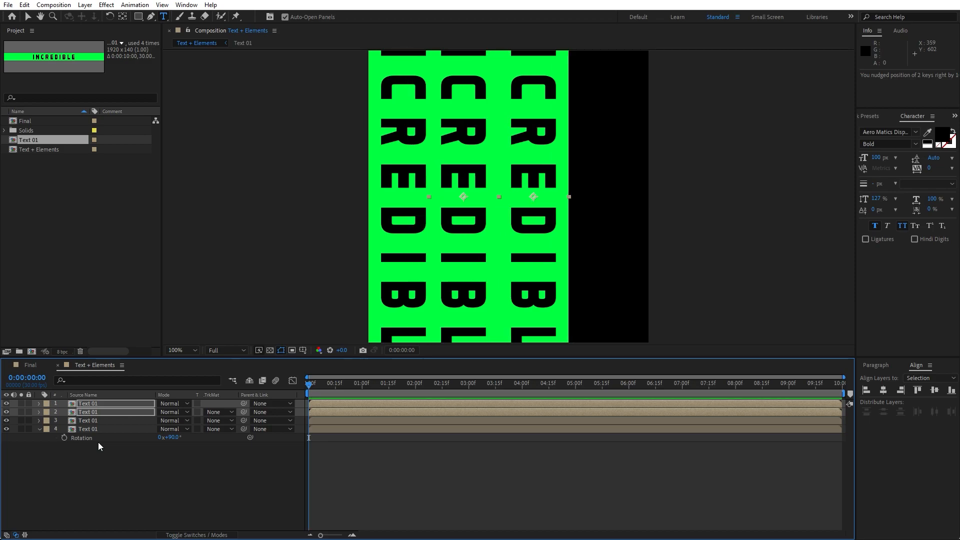
key(Right)
key(Right)
key(Right)
key(Right)
key(Right)
key(Right)
key(Right)
key(Right)
key(Right)
key(Right)
key(Right)
key(Right)
key(Right)
key(Right)
key(Right)
key(Right)
key(Right)
key(Right)
key(Right)
key(Right)
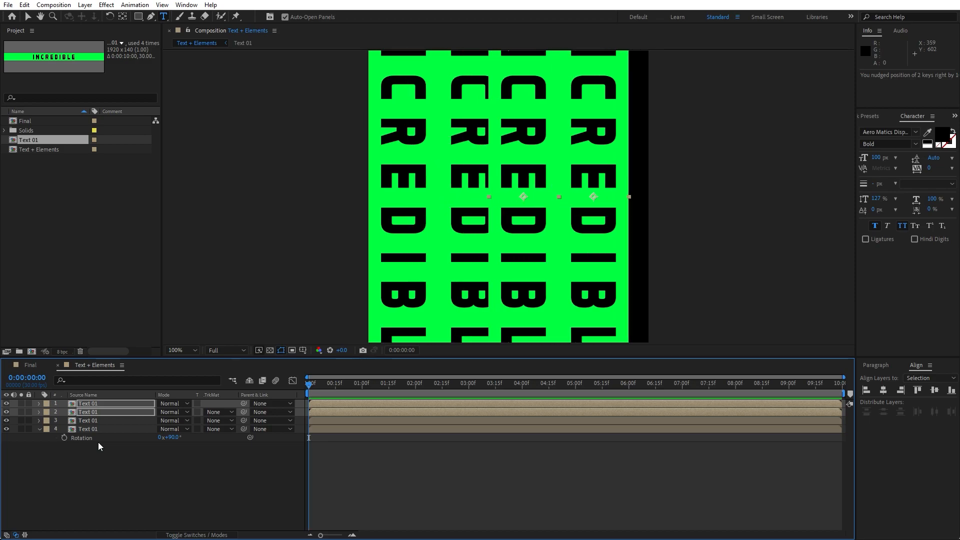
key(Left)
key(Left)
key(Left)
key(Left)
key(Left)
key(Left)
key(Left)
key(Left)
key(Left)
key(Left)
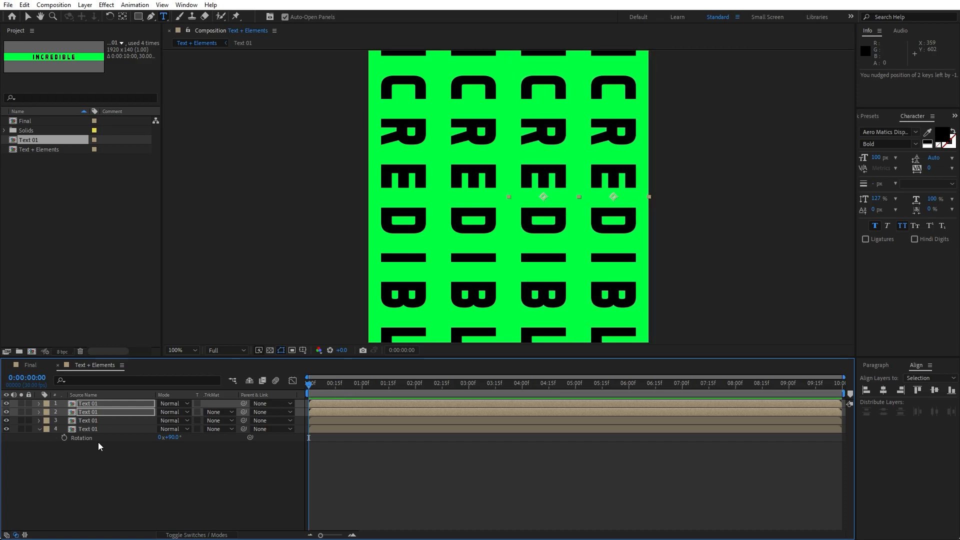
click(98, 442)
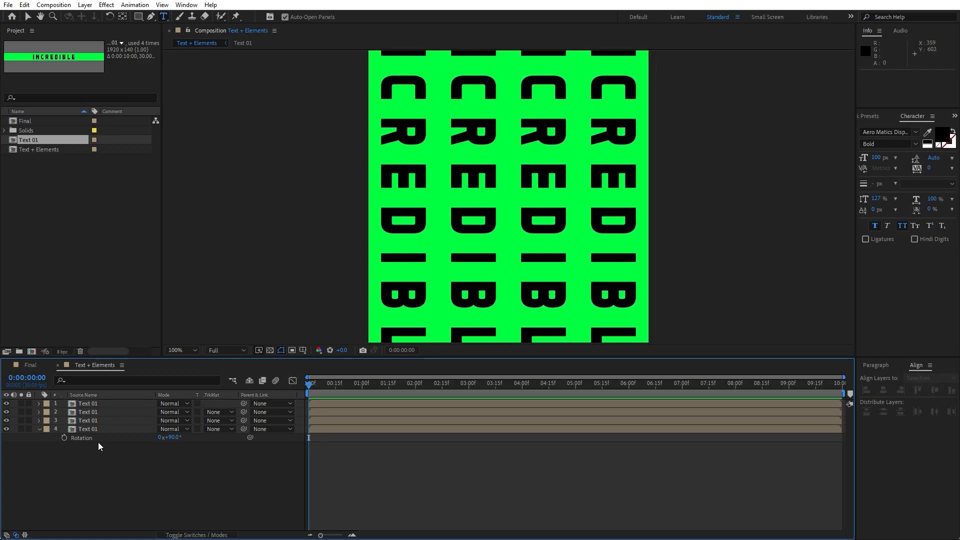
click(92, 430)
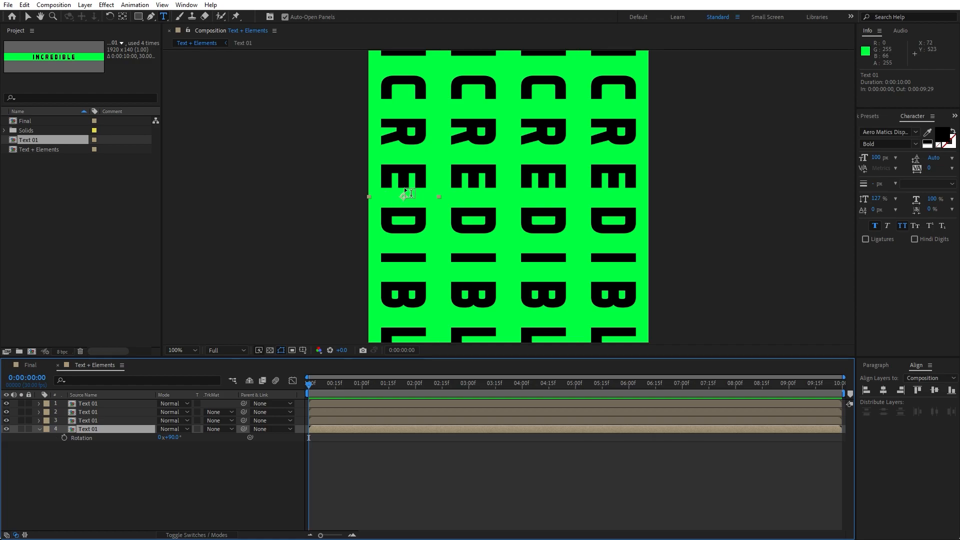
key(v)
click(102, 419)
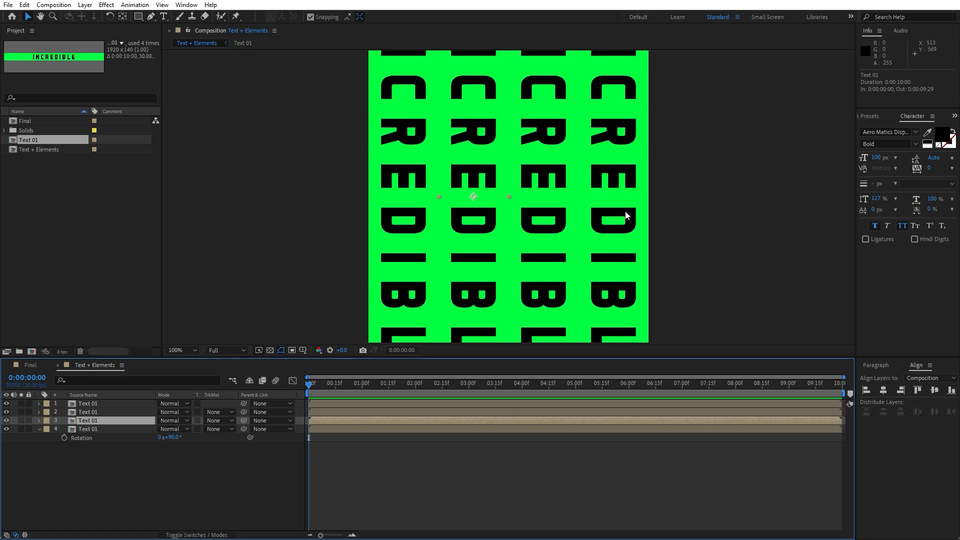
click(106, 452)
Duplicate the Text 01 composition in the project and replace the source of layers 1 and 3 with the copy
click(35, 140)
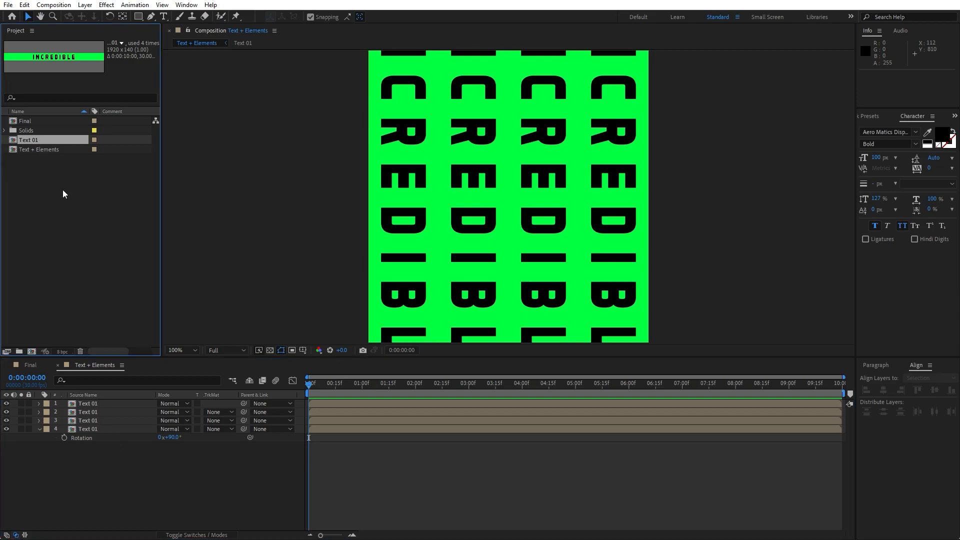
key(ctrl+d)
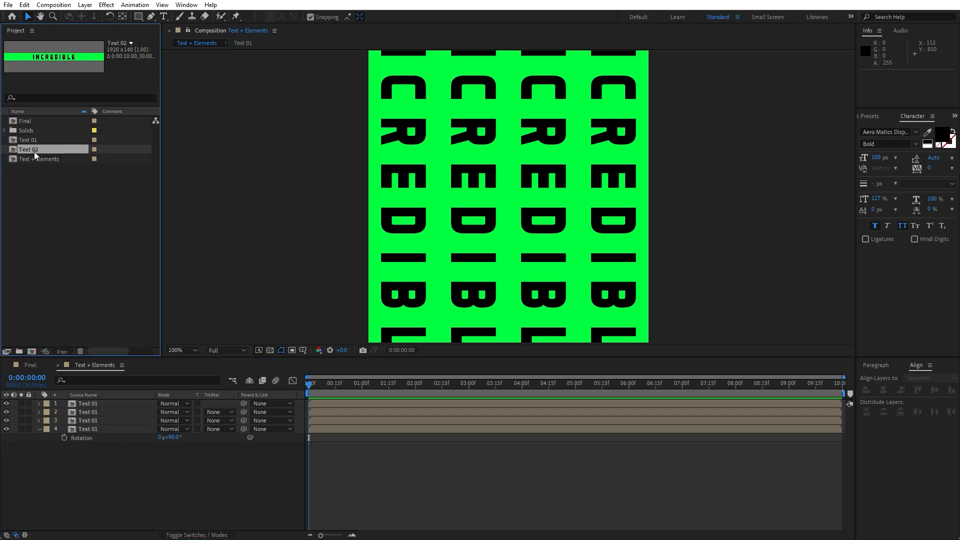
click(92, 420)
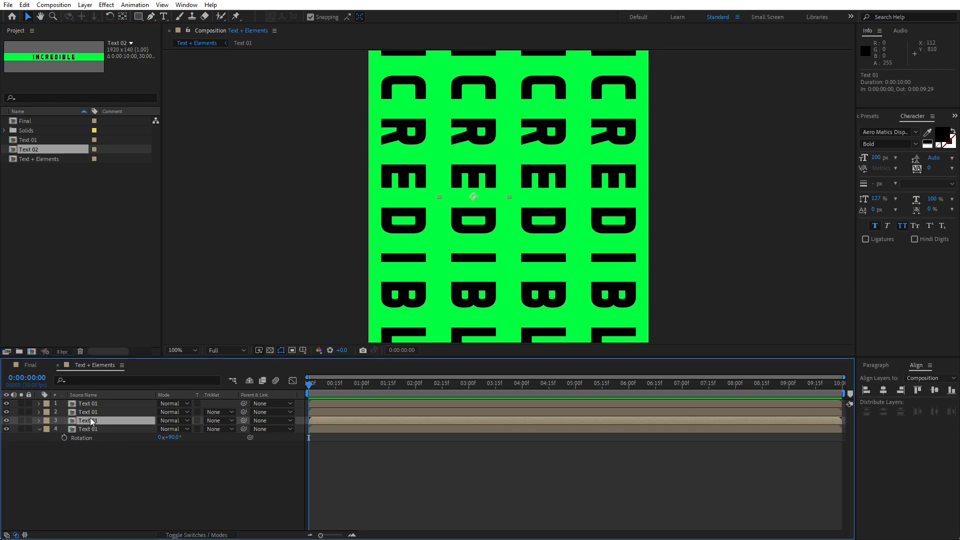
ctrl+click(94, 404)
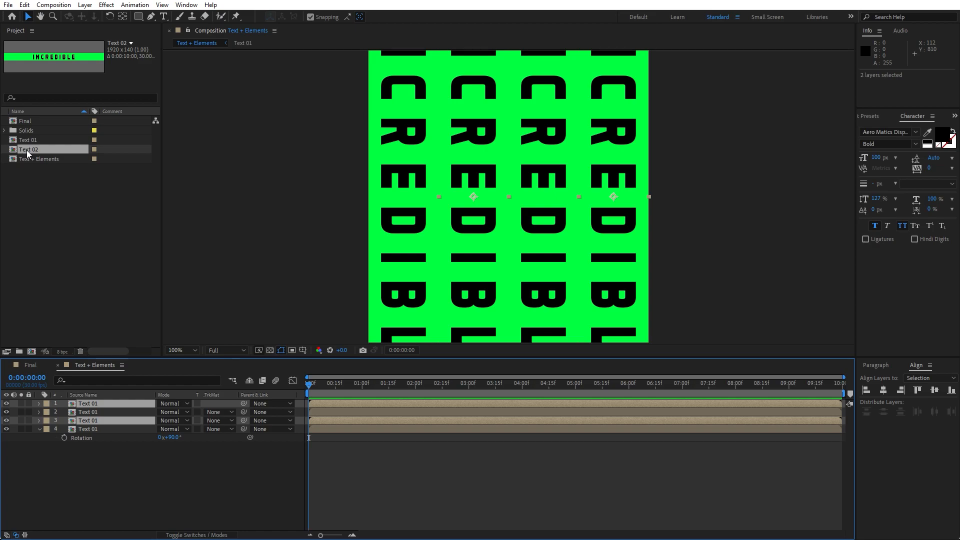
drag(25, 150, 100, 405)
click(108, 463)
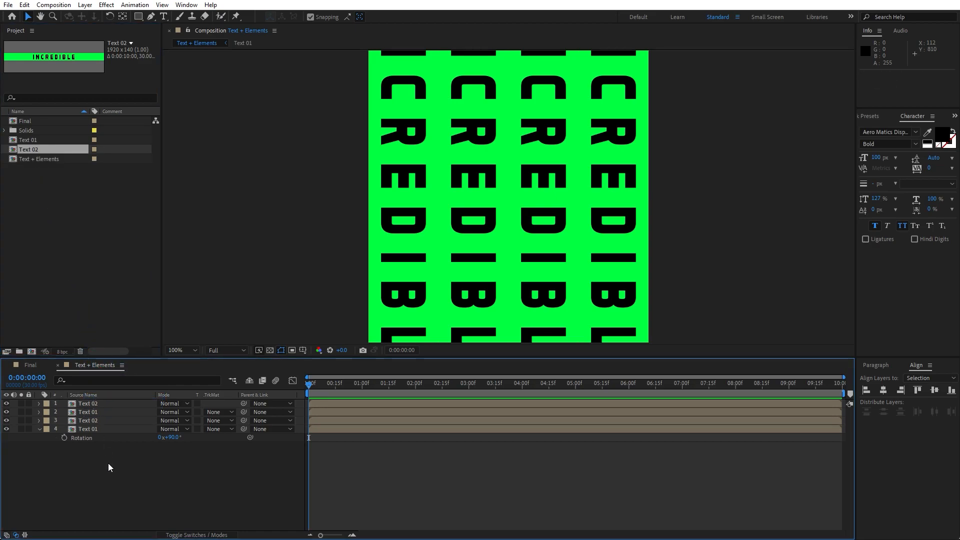
Open the Text 02 composition, copy the green colour code from the Background layer's Fill effect, and set that fill to black
double_click(93, 421)
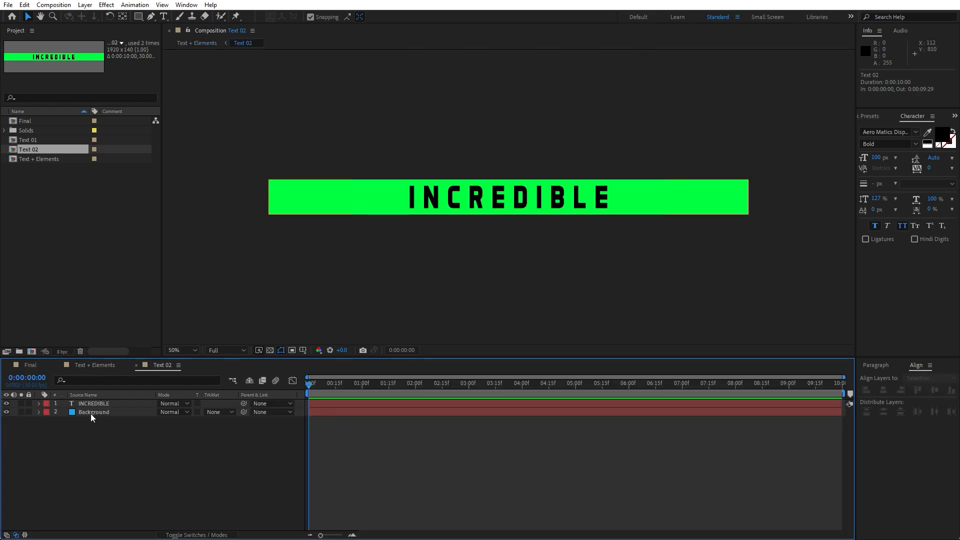
click(91, 415)
key(F3)
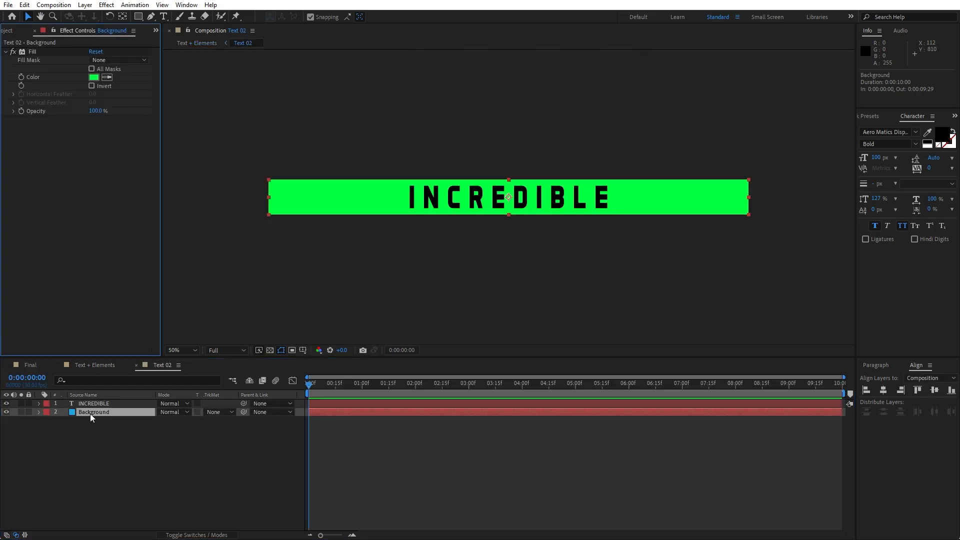
click(94, 77)
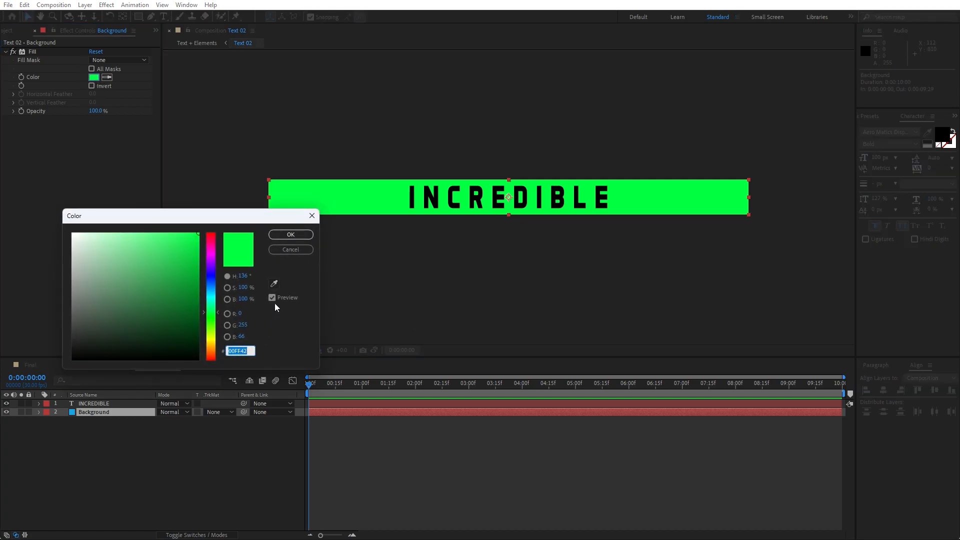
click(289, 233)
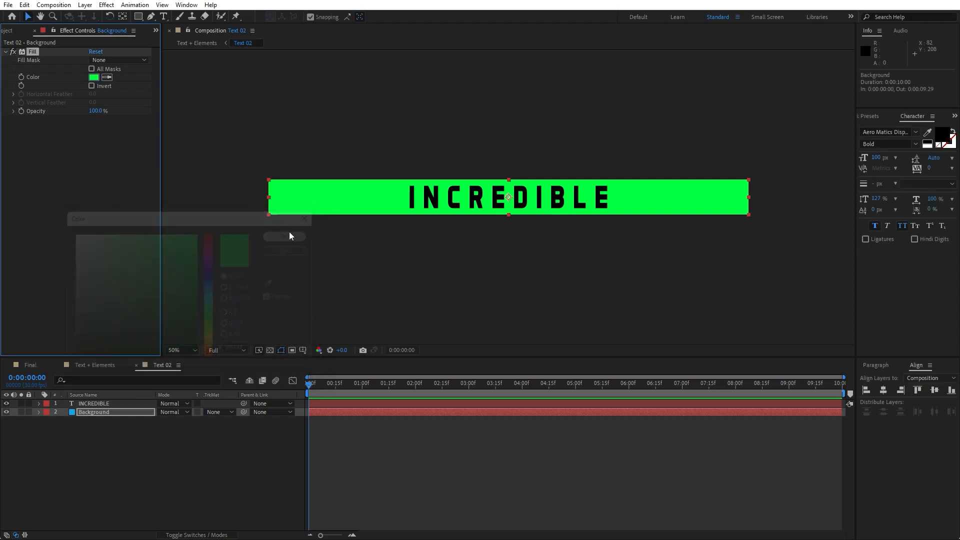
click(95, 78)
key(ctrl+c)
mouse_move(152, 334)
mouse_down()
mouse_move(101, 332)
mouse_move(72, 359)
mouse_up()
click(293, 235)
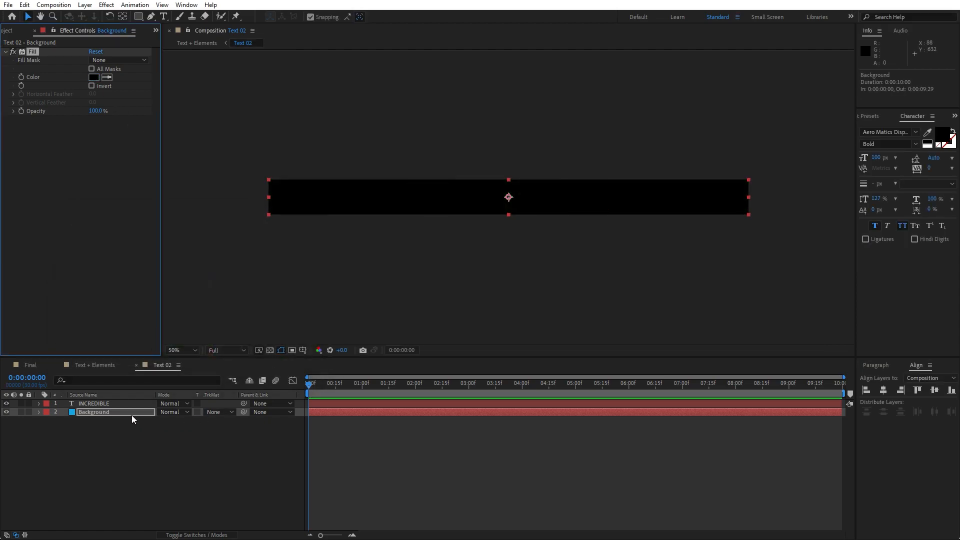
Apply a Fill effect to the INCREDIBLE text layer in the Text 02 composition
click(112, 403)
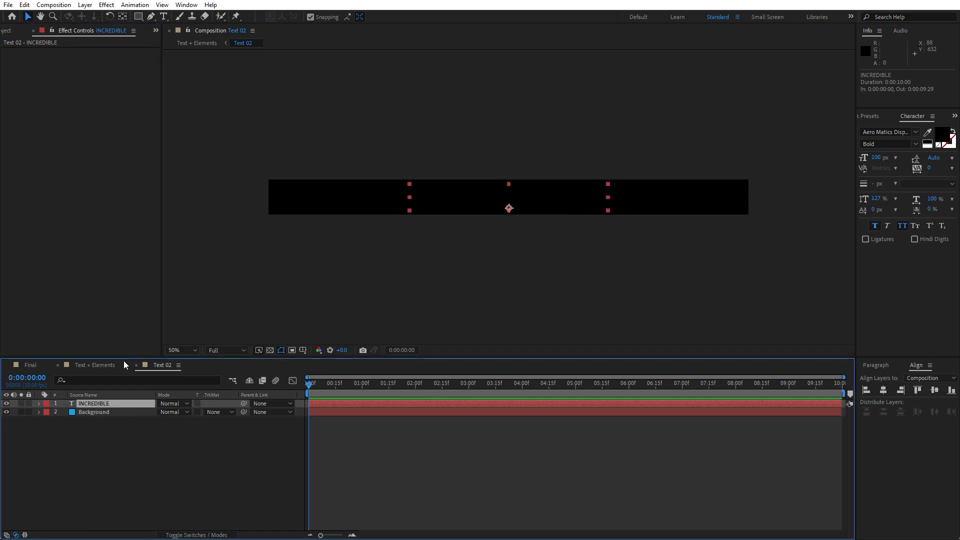
click(868, 116)
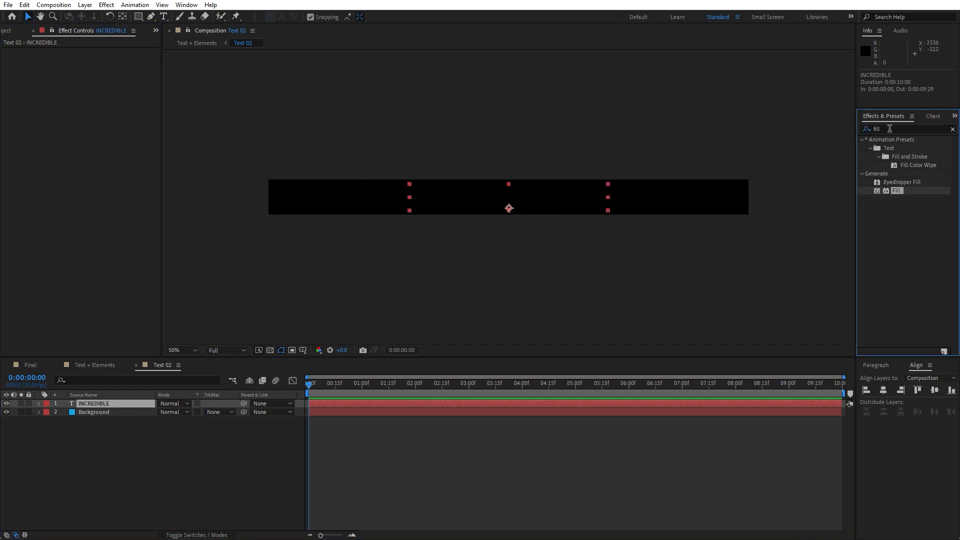
double_click(897, 191)
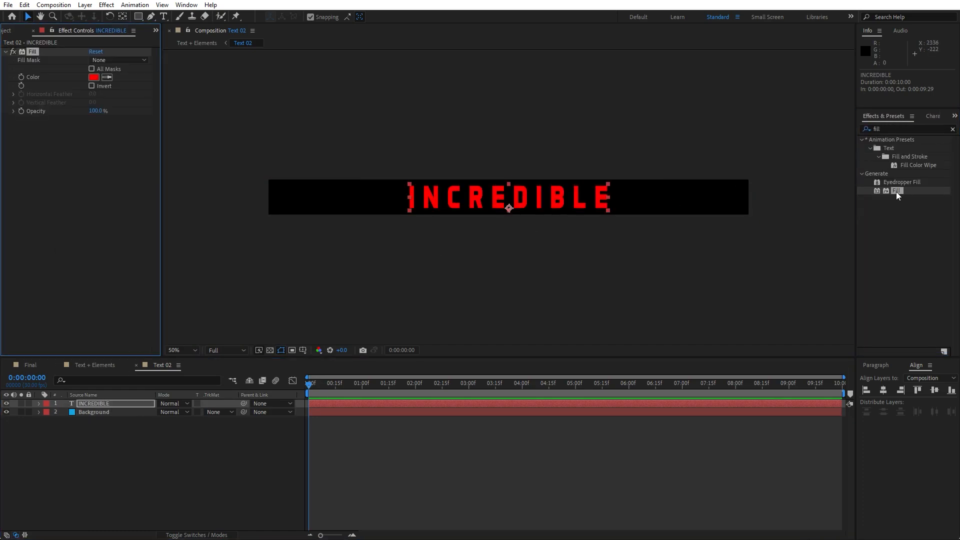
Set the INCREDIBLE text layer's Fill colour to the copied green, 00FF42
click(94, 77)
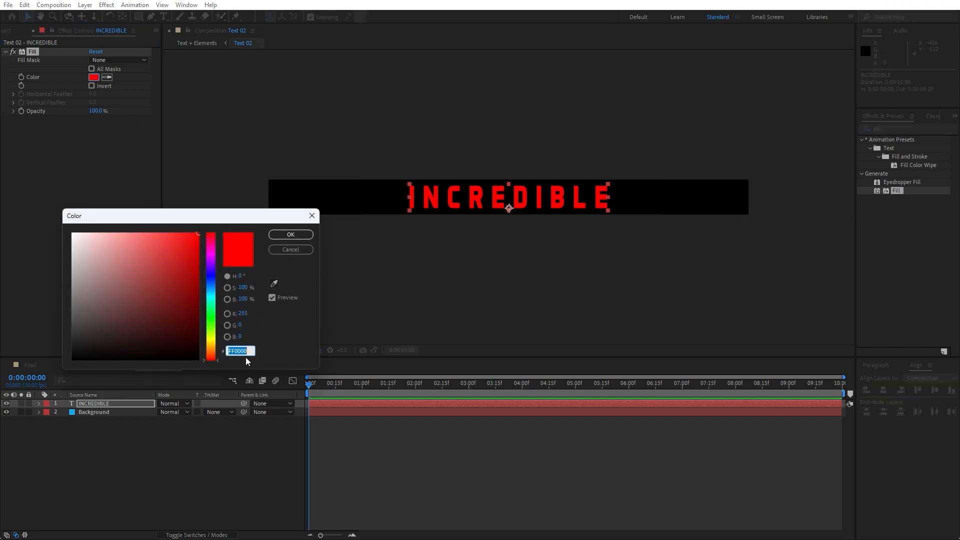
key(ctrl+v)
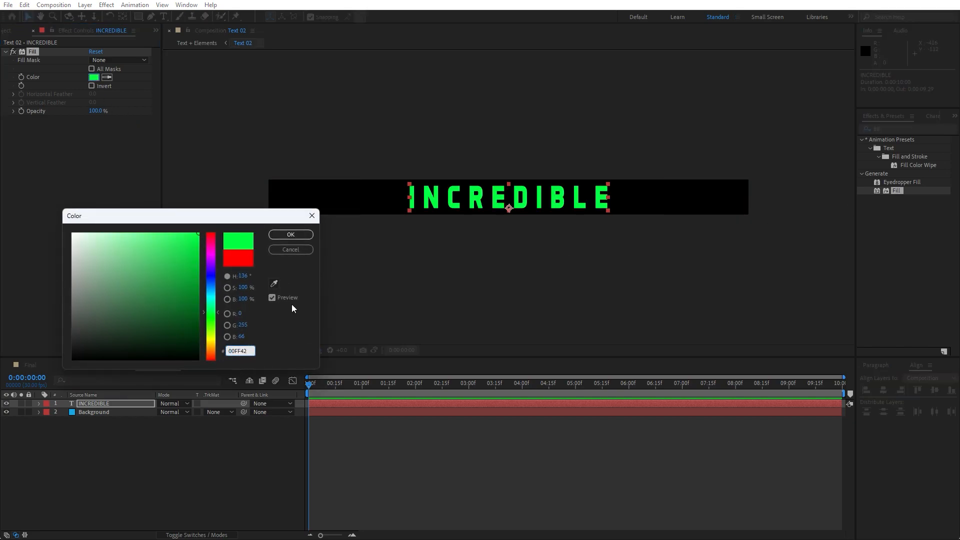
click(291, 235)
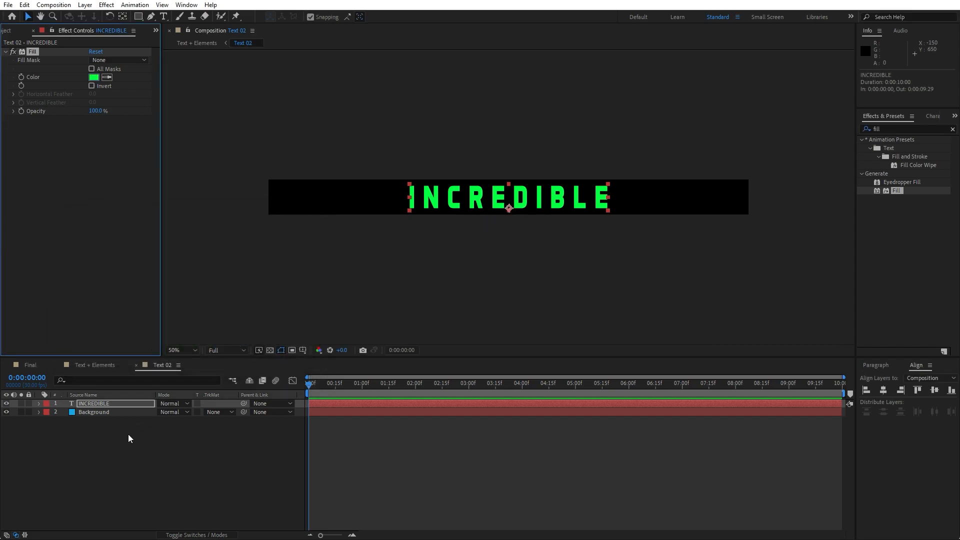
Replace the INCREDIBLE text with AFTER EFFECTS and close the Text 02 composition
double_click(108, 405)
text(AFT)
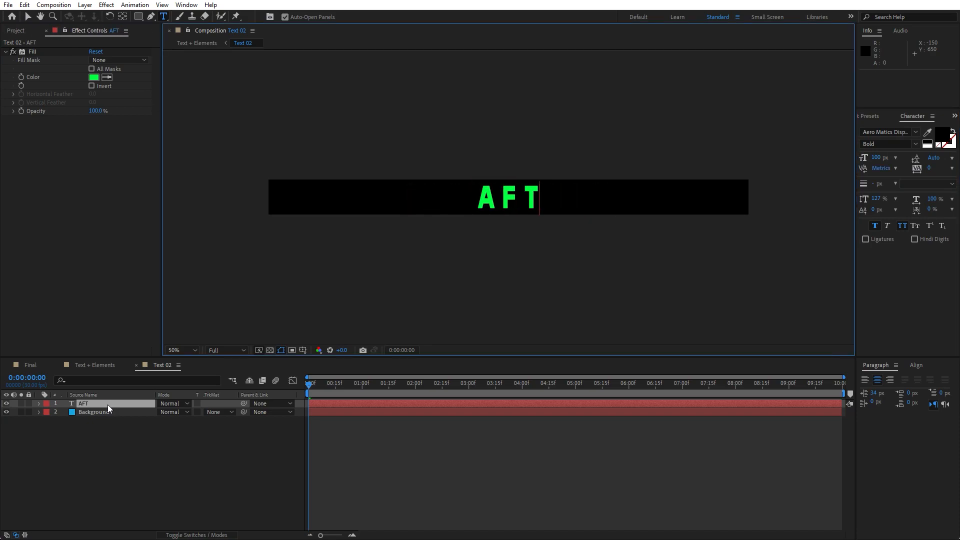
text(ER EFFECTS)
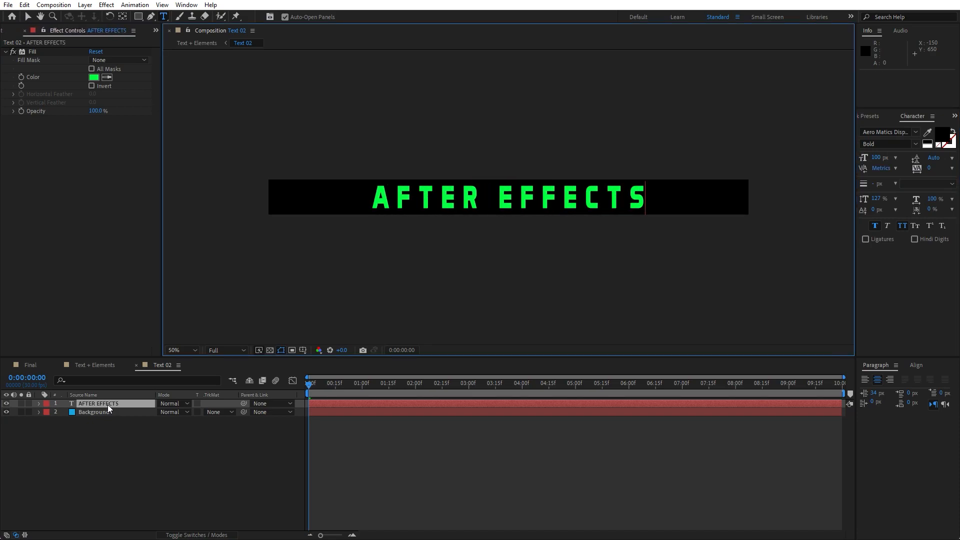
click(154, 520)
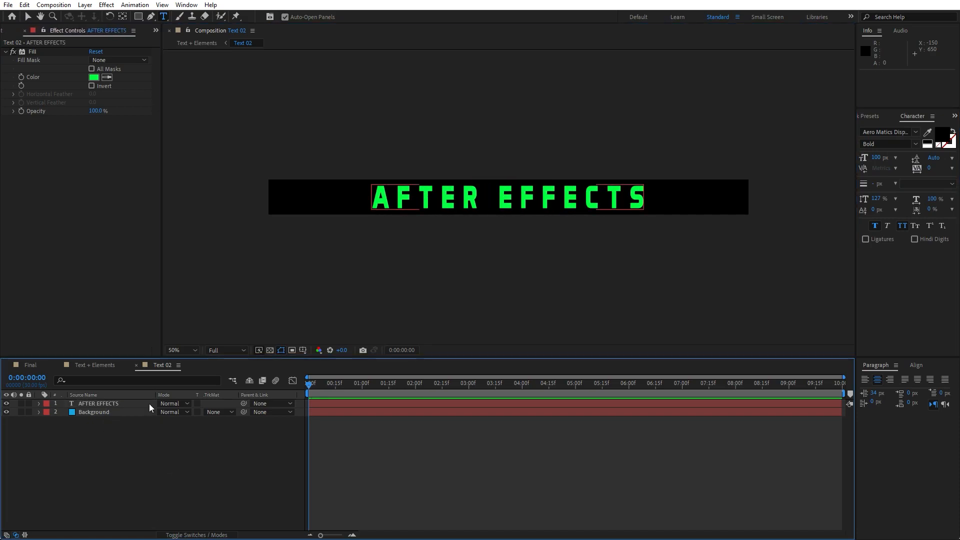
click(136, 364)
Set the Text + Elements composition's height to 1920 px
scroll(434, 308, down, 2)
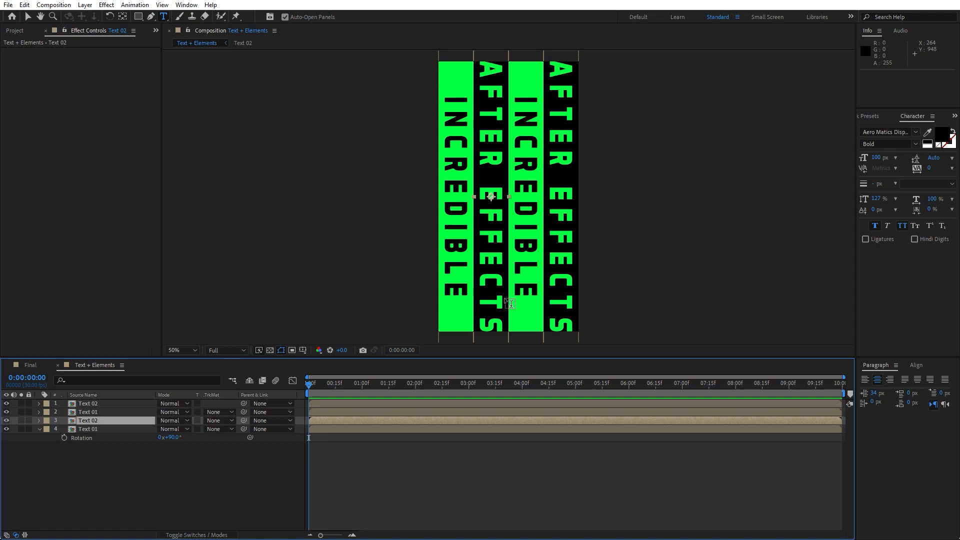
key(v)
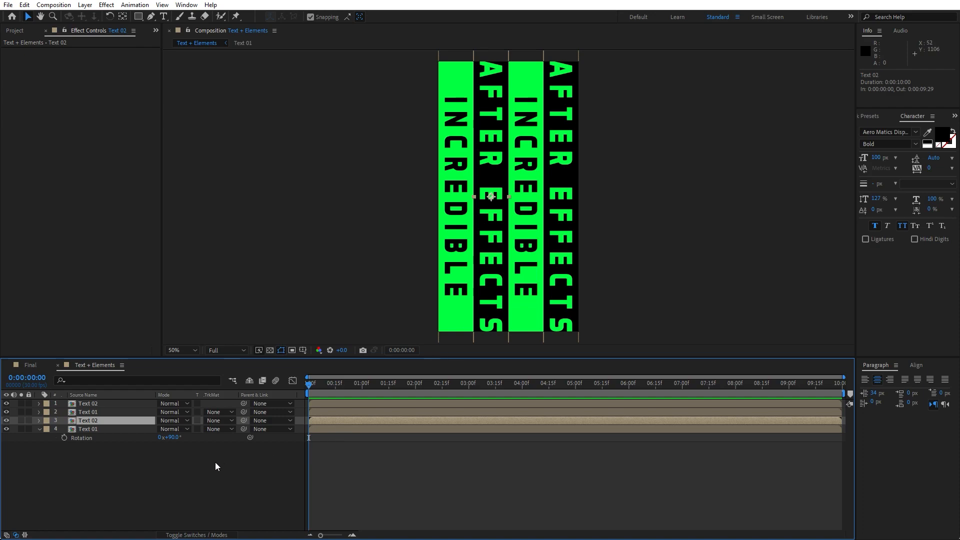
key(ctrl+k)
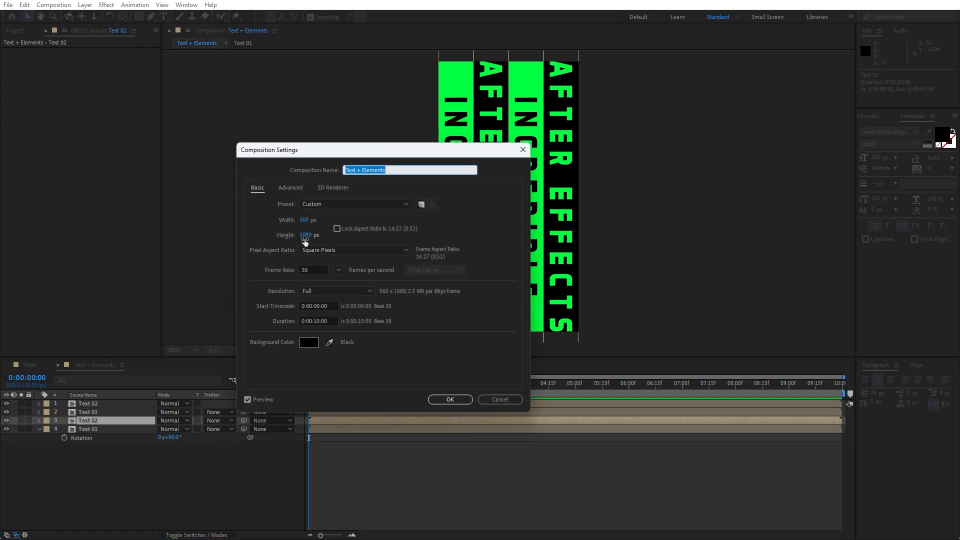
click(305, 235)
text(1920)
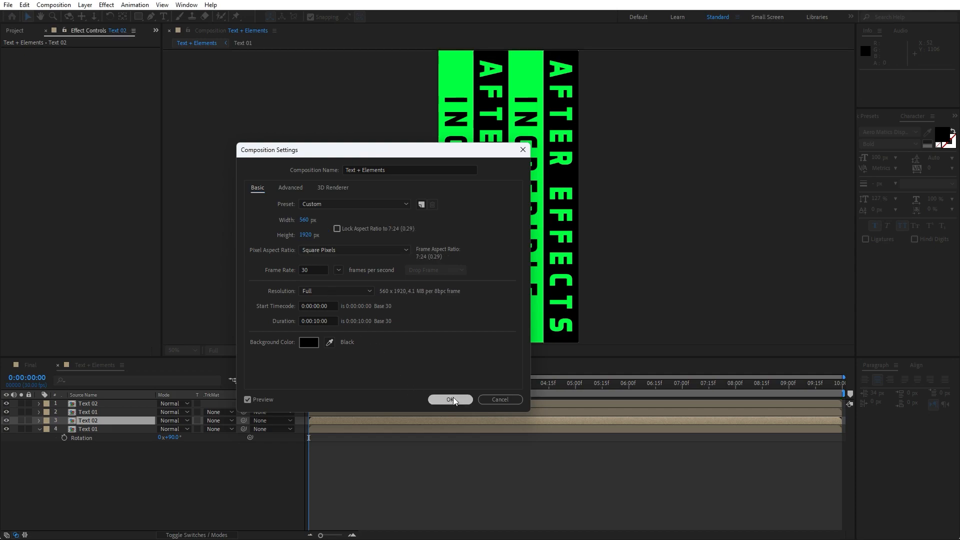
click(450, 399)
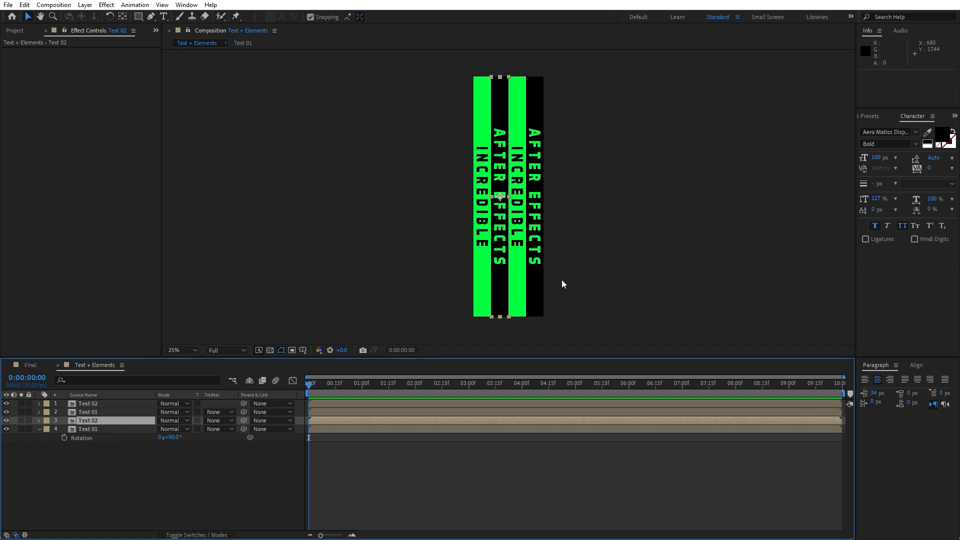
Close the Text + Elements composition and add it as a layer in the Final composition
click(57, 364)
click(46, 31)
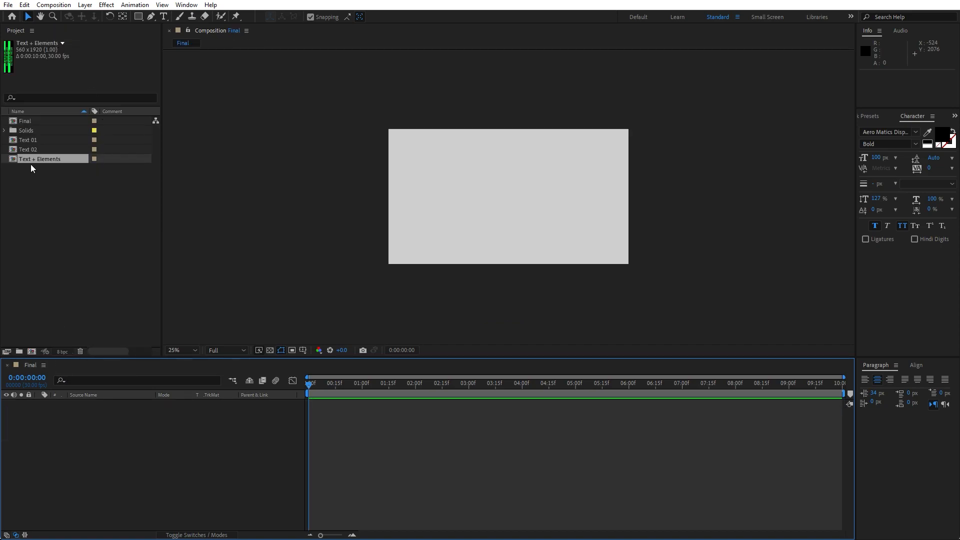
drag(39, 159, 213, 406)
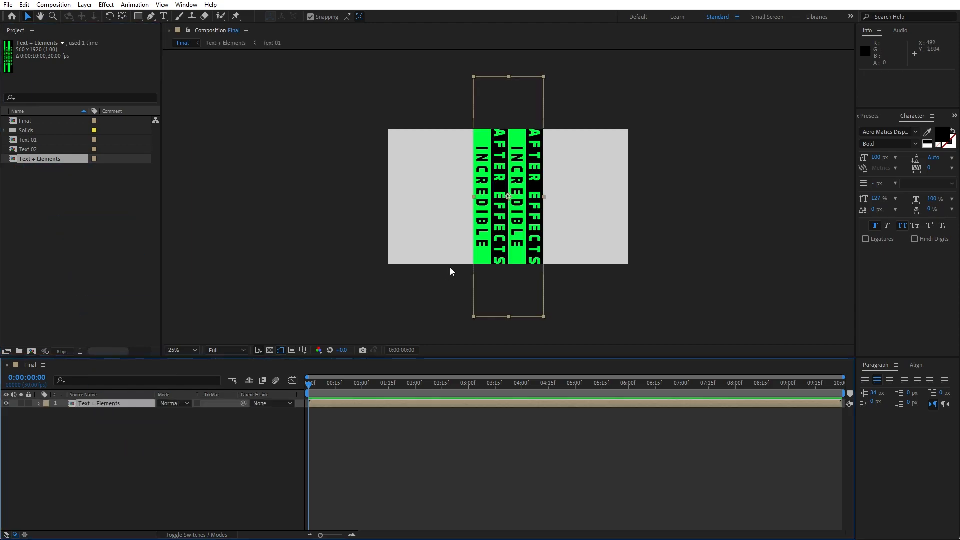
click(205, 457)
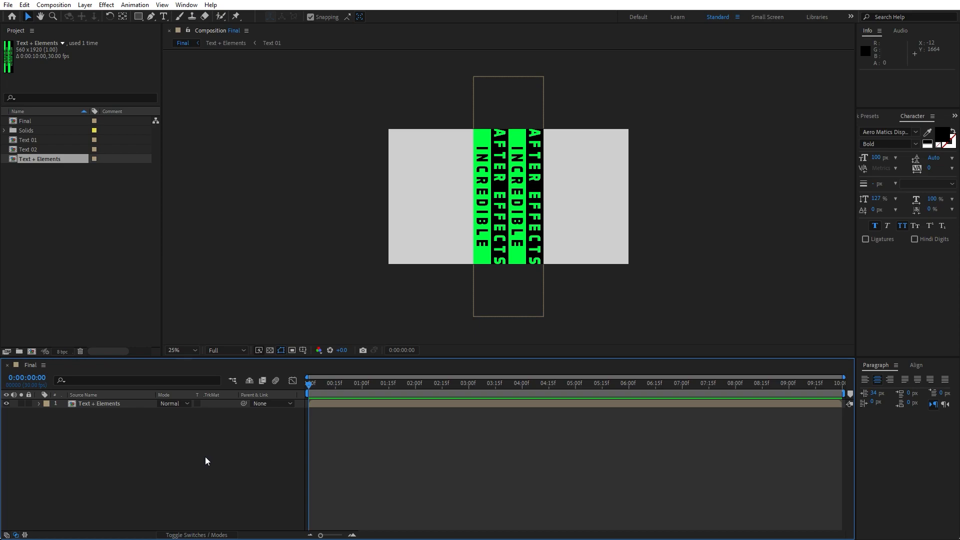
Change the Final composition's background colour to dark gray 161616
key(ctrl+k)
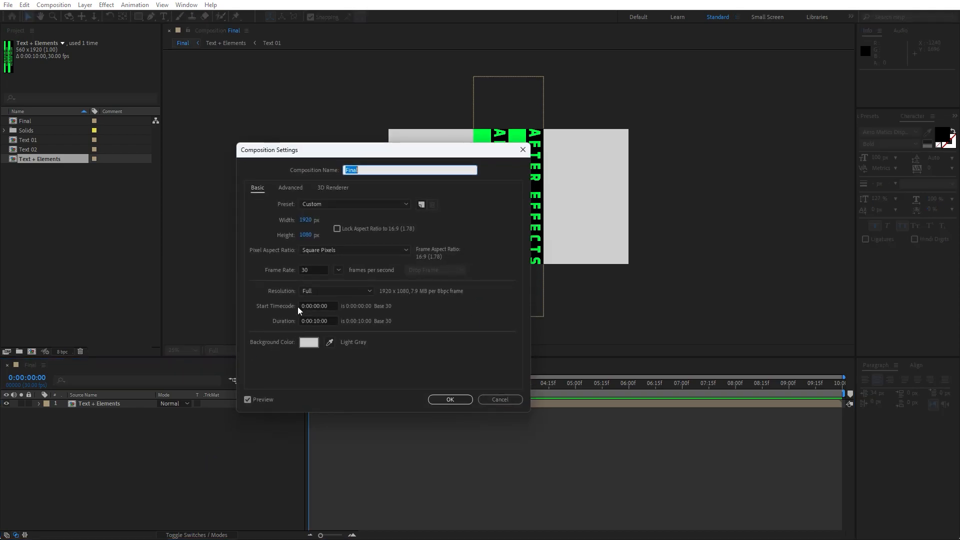
click(308, 342)
drag(110, 344, 62, 348)
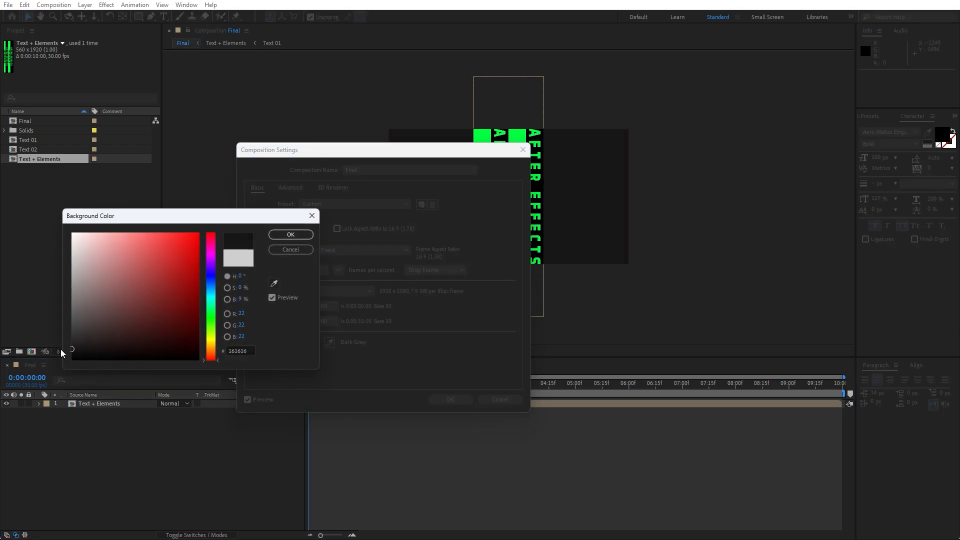
click(291, 235)
click(449, 400)
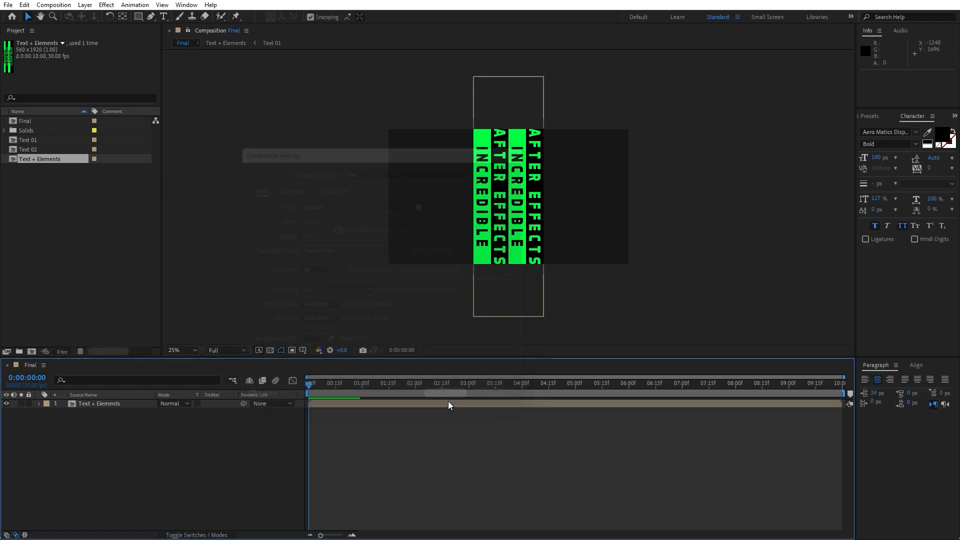
Find the CC Cylinder effect and apply it to the Text + Elements layer
click(868, 118)
text(cc cy)
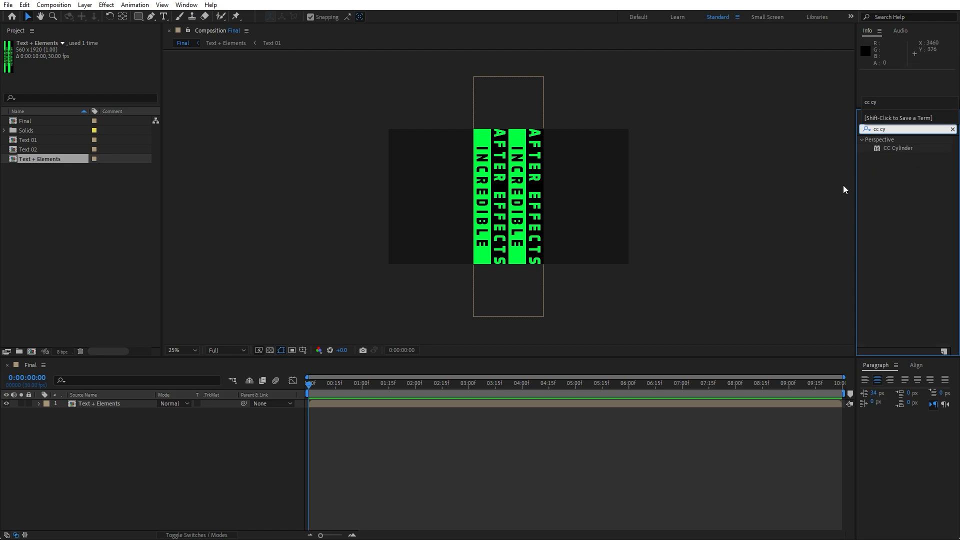
drag(901, 150, 129, 407)
key(period)
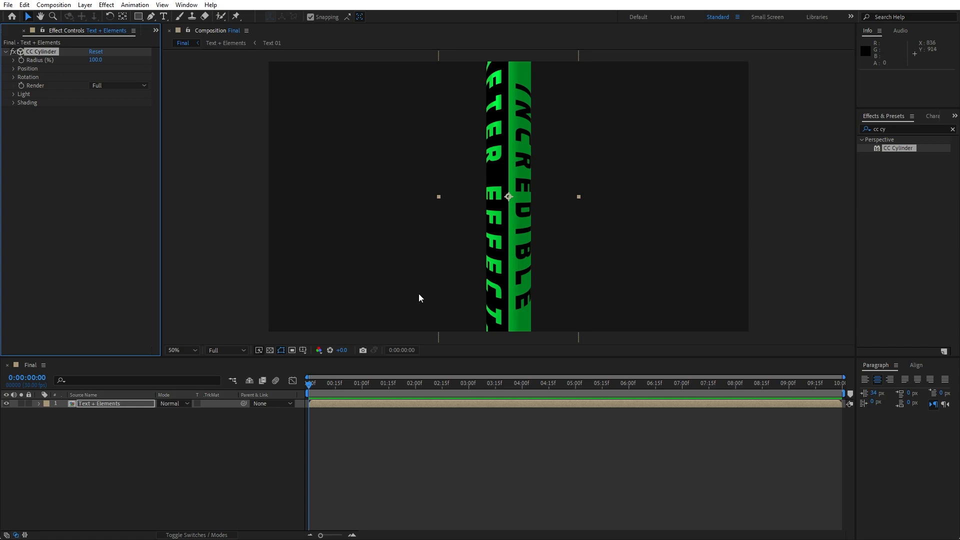
Set the Text + Elements layer's Rotation to -90° so the cylinder lies horizontally
click(122, 404)
key(r)
click(171, 412)
text(-90)
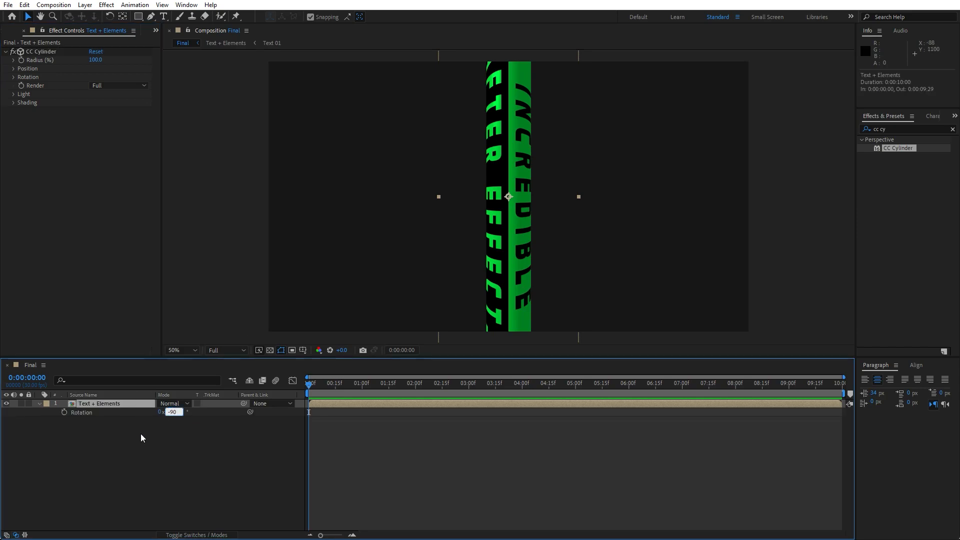
click(141, 431)
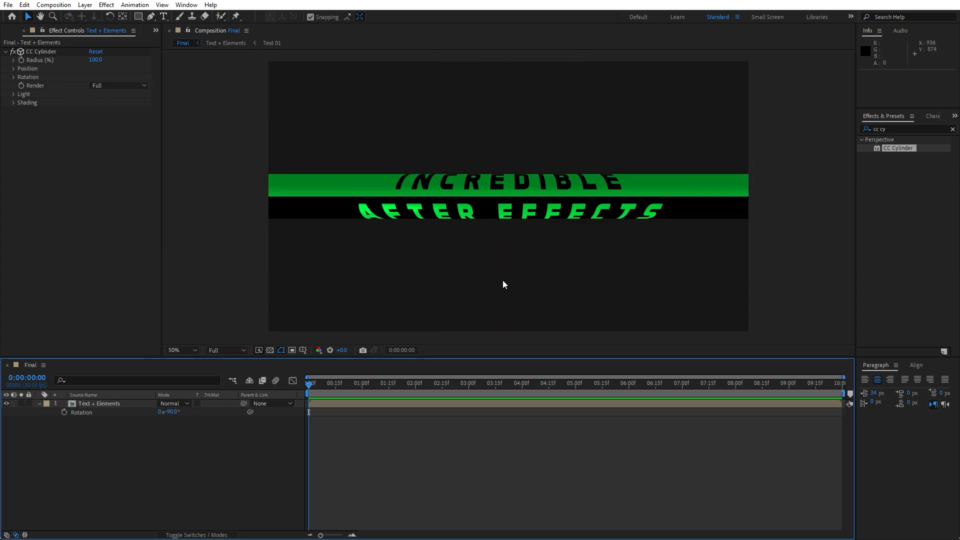
Set the CC Cylinder effect's Radius to 90% on the Text + Elements layer
key(F3)
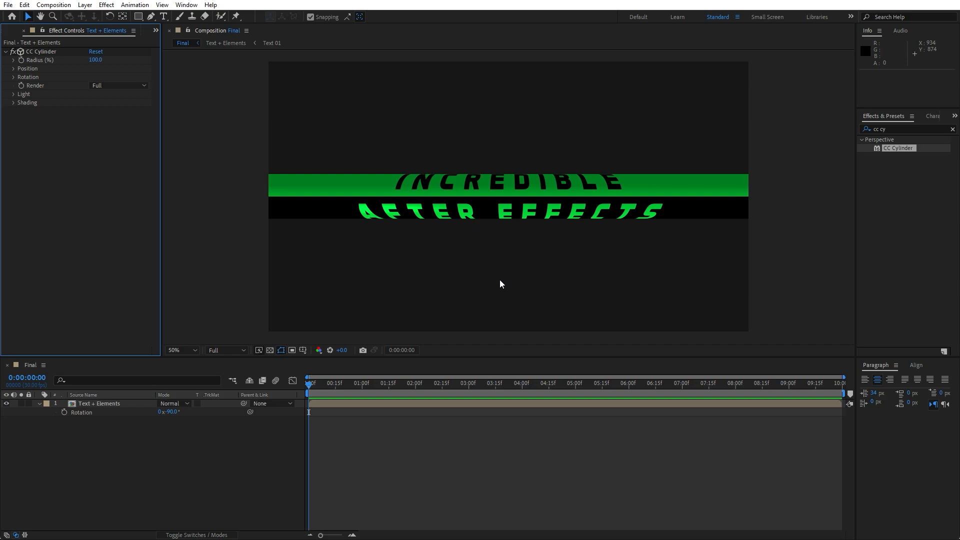
click(95, 59)
text(90)
key(Return)
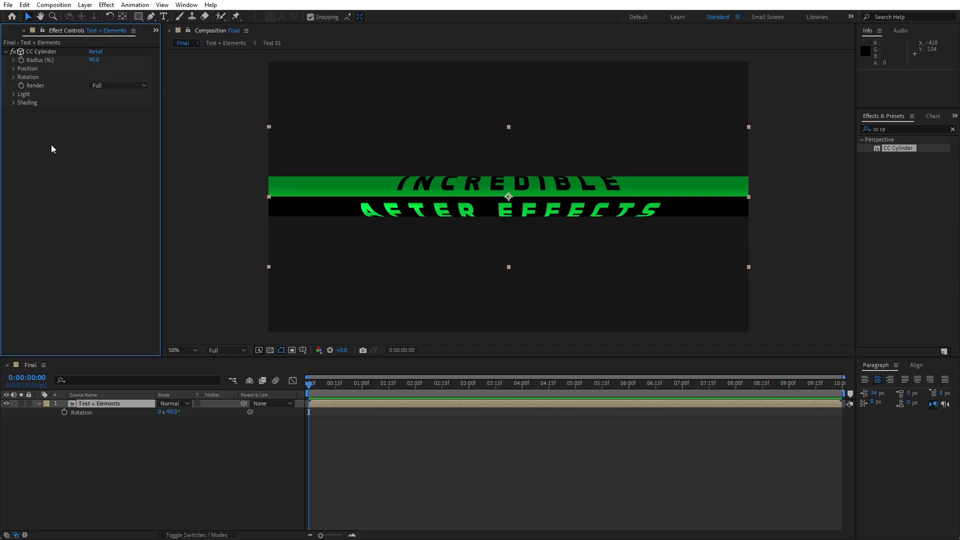
Keyframe the cylinder's Rotation Y at 0:00:00:00 with a value of 1 full revolution
click(15, 78)
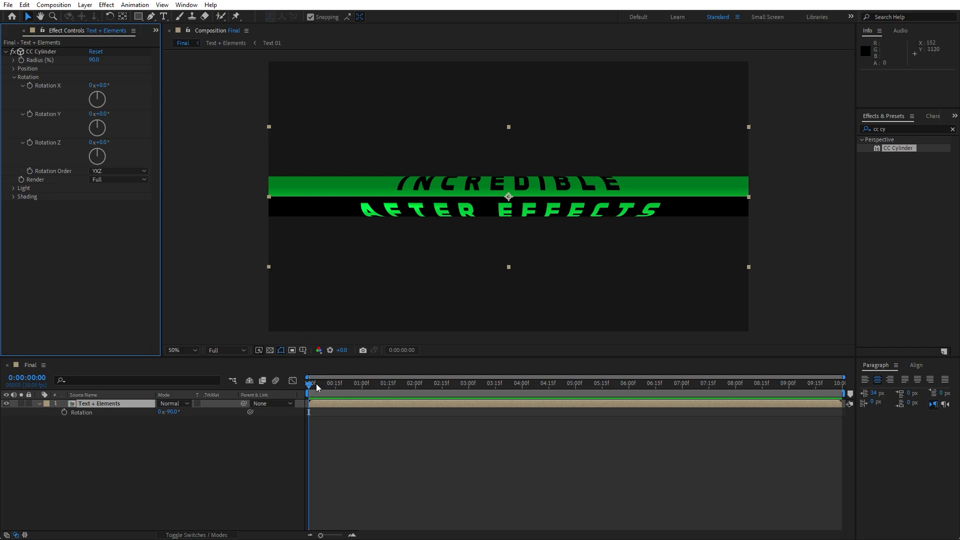
click(31, 114)
click(92, 114)
text(1)
click(152, 452)
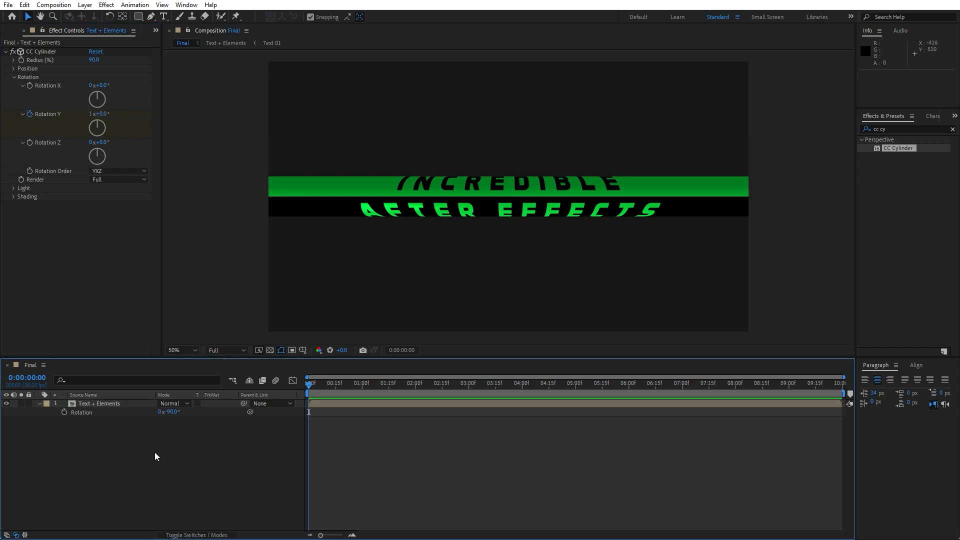
Keyframe Rotation Y at 0 revolutions on the last frame, 0:00:09:29, and preview the spinning cylinder
drag(320, 388, 862, 392)
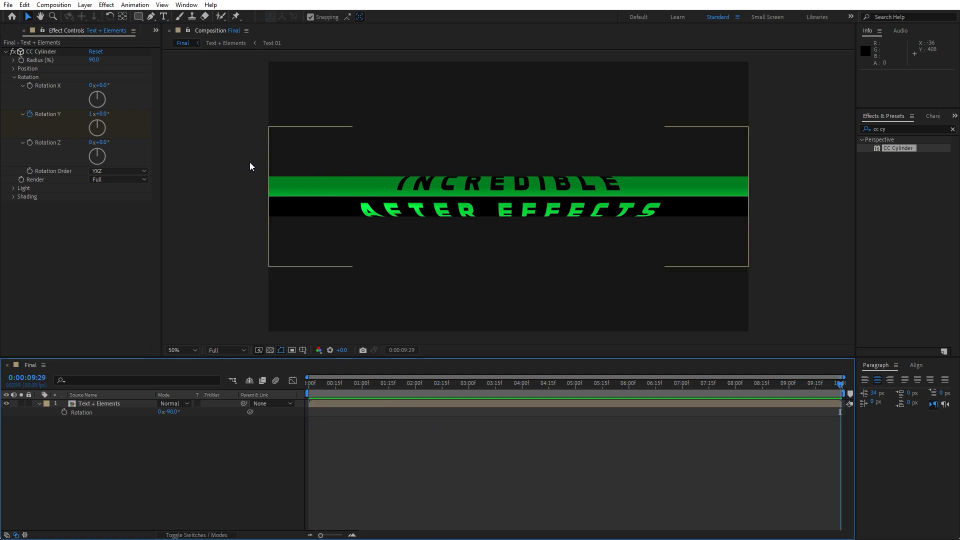
click(91, 114)
text(0)
key(Return)
click(155, 431)
key(space)
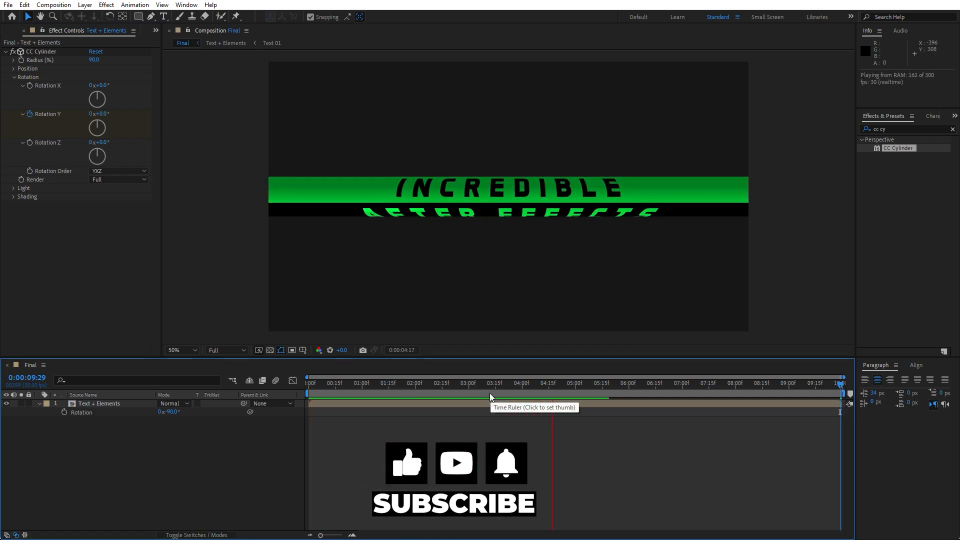
key(space)
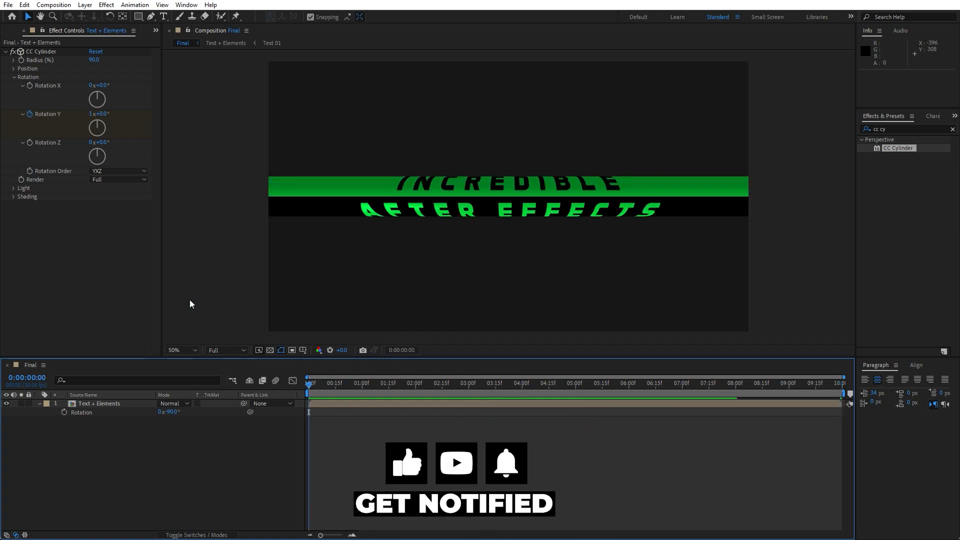
Set the cylinder's Light Intensity to 150 and Light Height to 40, and collapse the effect
click(14, 188)
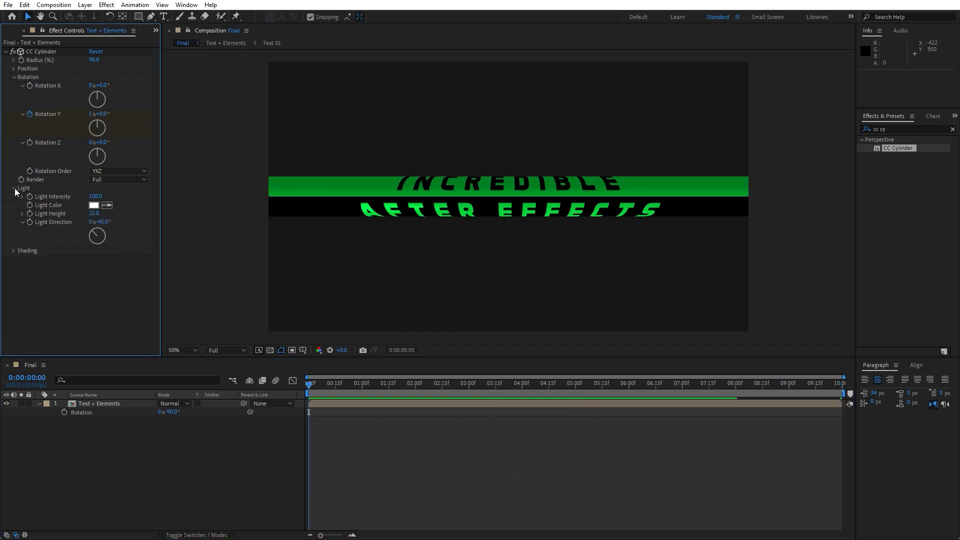
click(94, 197)
text(150)
click(109, 287)
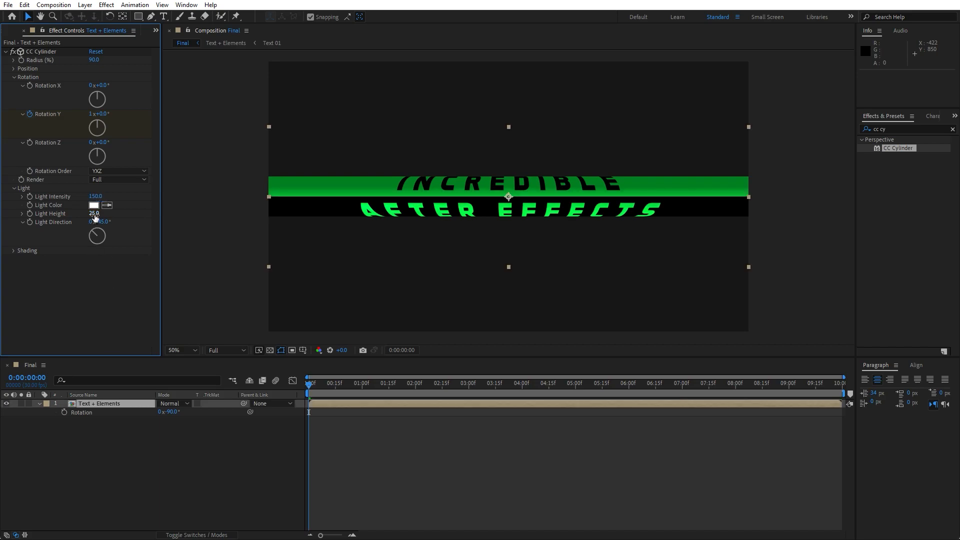
click(95, 214)
text(40)
click(100, 301)
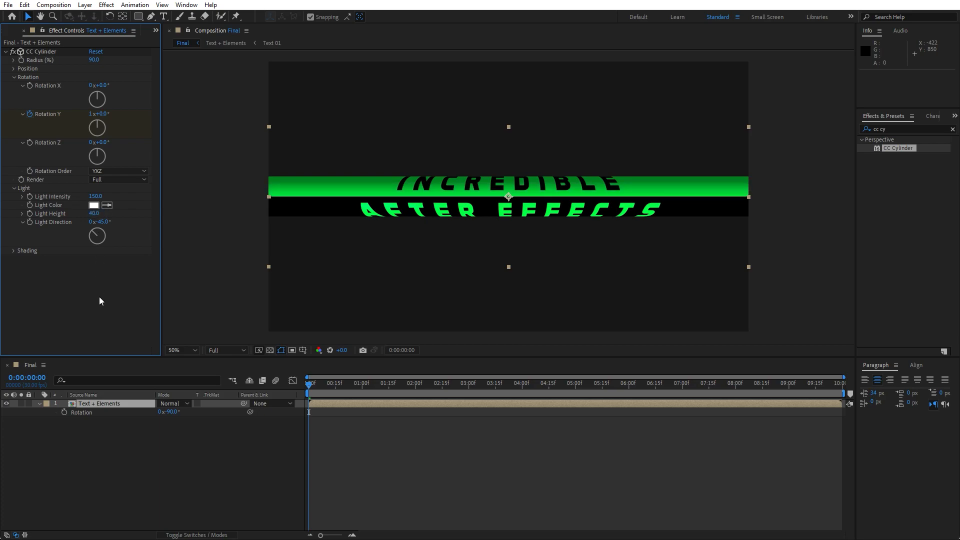
click(6, 52)
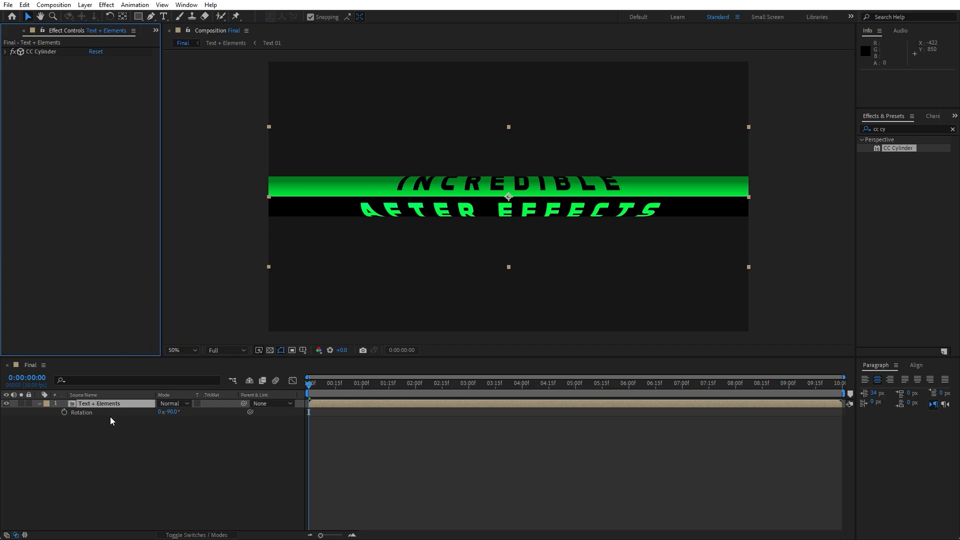
Move the Text + Elements layer down to position 960, 998 at the frame's lower edge and duplicate it
key(p)
drag(179, 416, 368, 453)
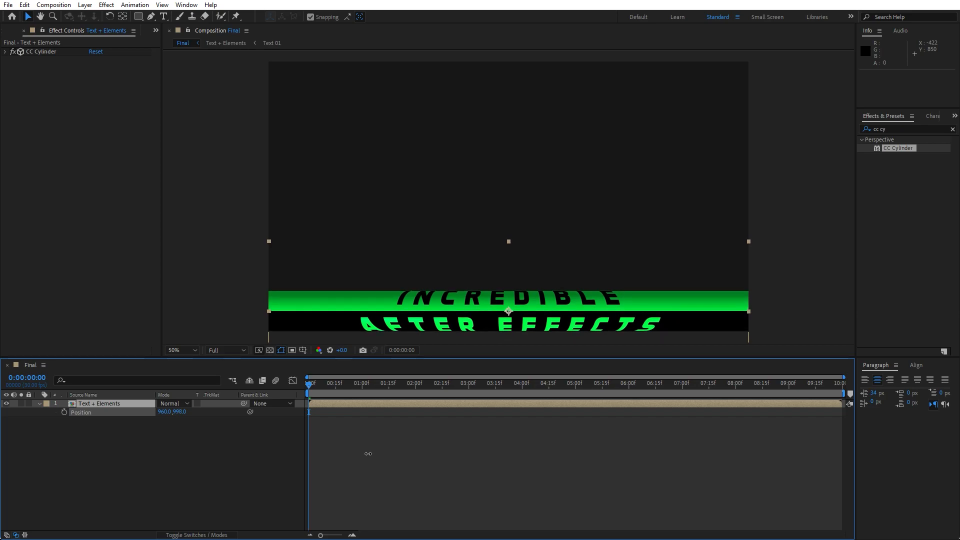
click(137, 453)
click(107, 404)
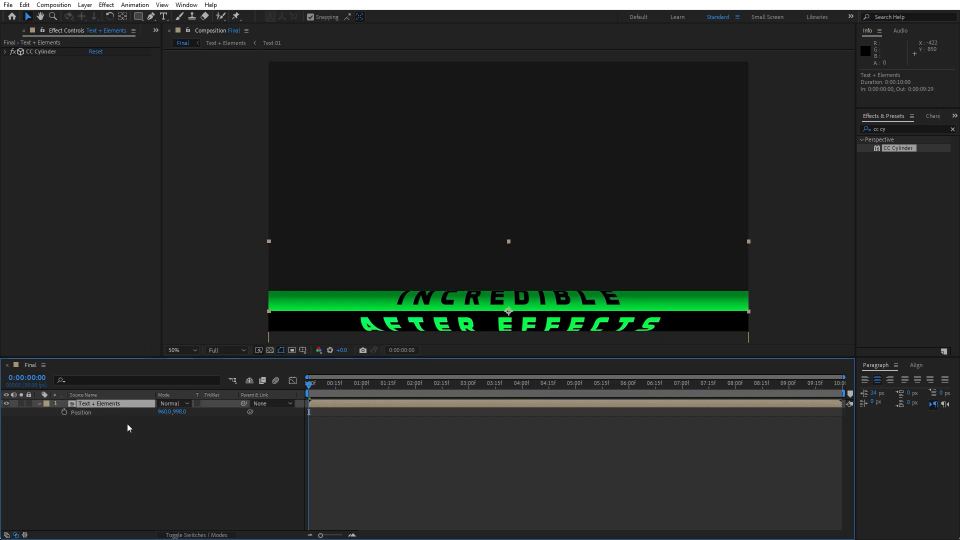
key(ctrl+d)
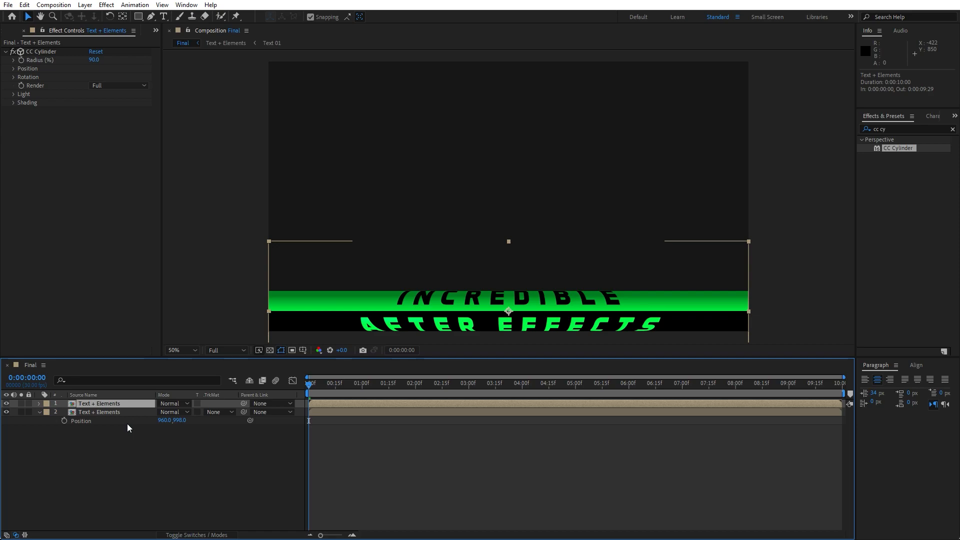
Move the duplicated Text + Elements layer up to position 960, 830, stacking its cylinder directly above the first one
key(shift+Up)
key(shift+Up)
key(shift+Up)
key(shift+Up)
key(shift+Up)
key(shift+Up)
key(shift+Up)
key(shift+Up)
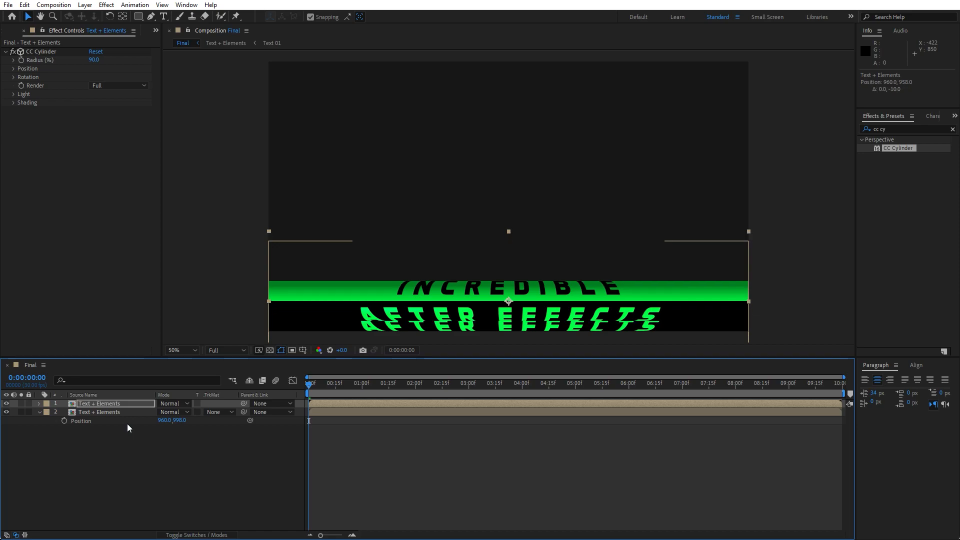
key(shift+Up)
key(shift+Up)
key(shift+Up)
key(shift+Up)
key(shift+Up)
key(shift+Up)
key(shift+Up)
key(shift+Up)
key(shift+Up)
key(shift+Up)
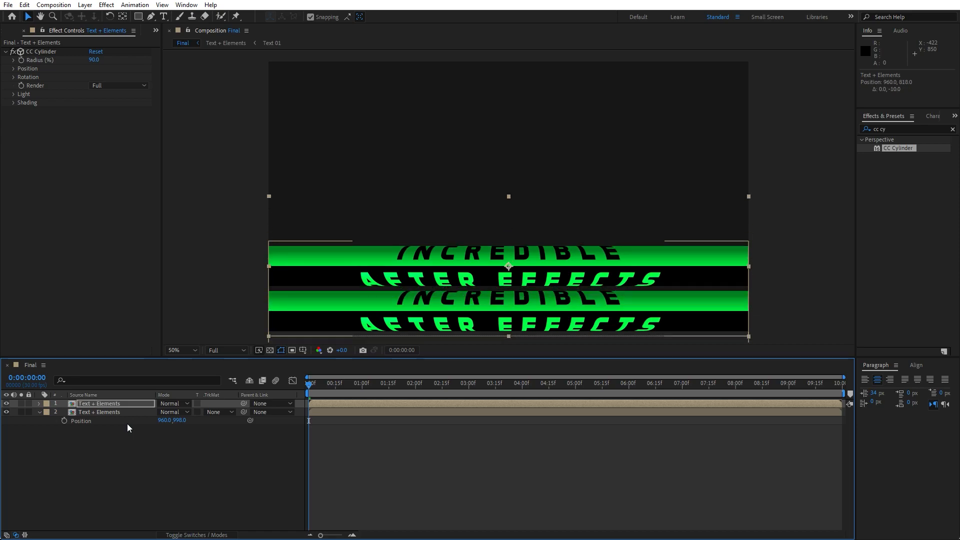
key(shift+Down)
key(Down)
key(Down)
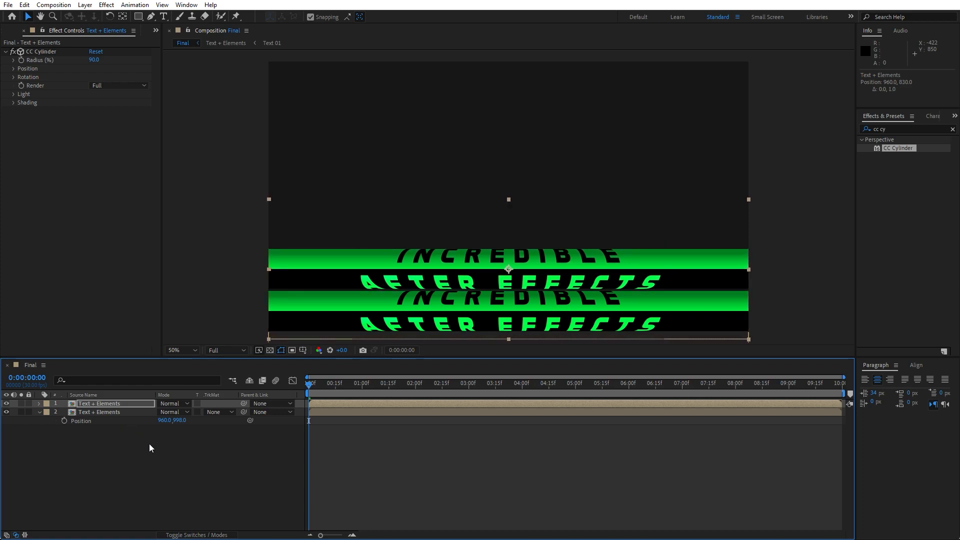
Time-reverse the upper cylinder's Rotation Y keyframes so it spins the opposite way, and preview the animation
click(150, 443)
click(115, 405)
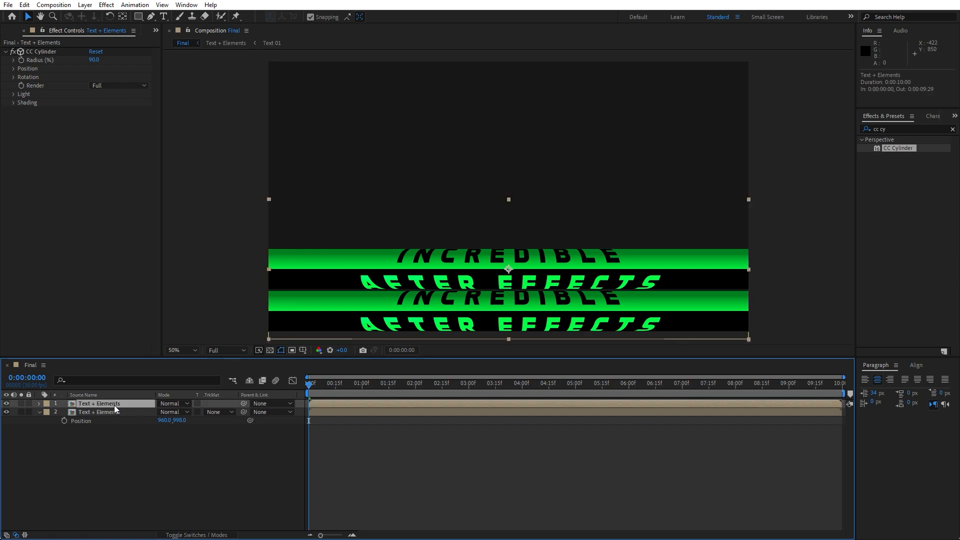
key(u)
key(u)
key(u)
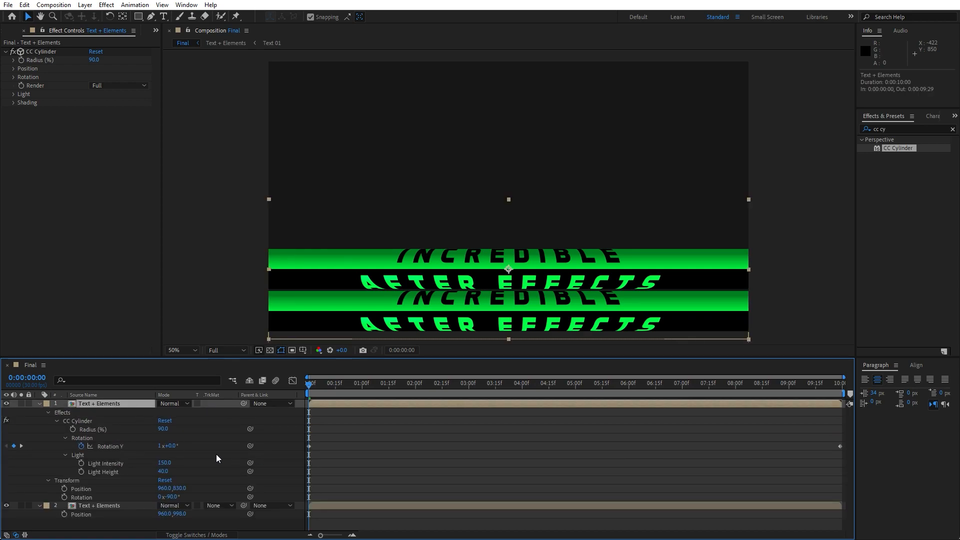
drag(304, 457, 873, 430)
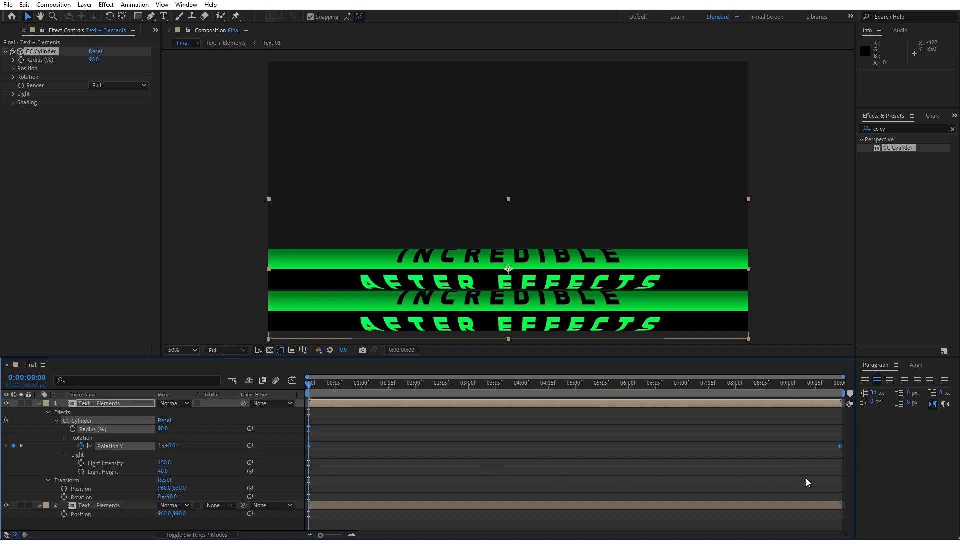
right_click(839, 448)
mouse_move(878, 442)
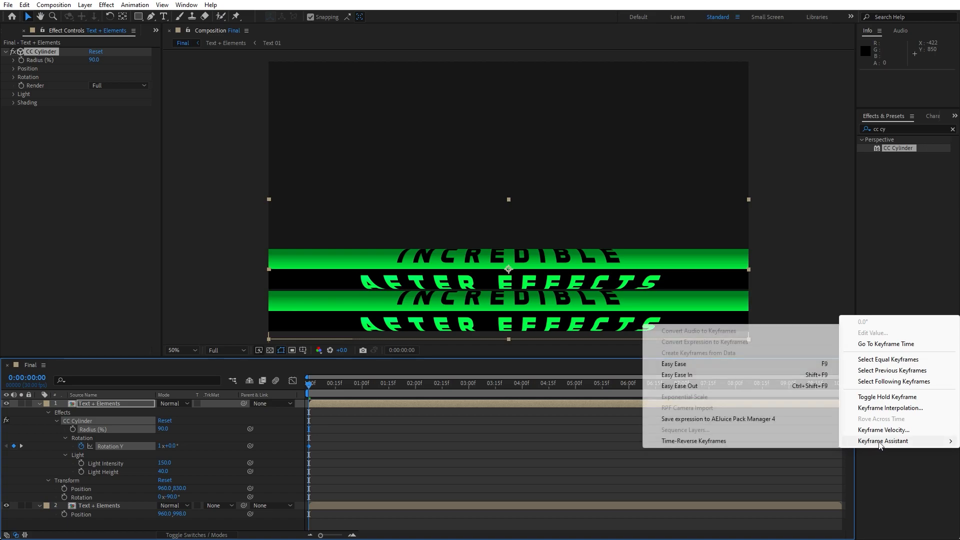
click(698, 442)
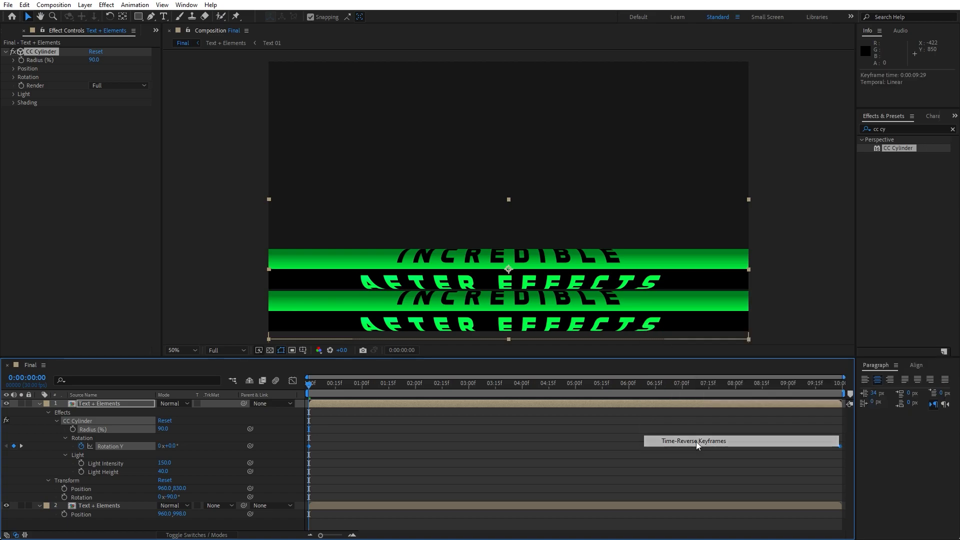
click(39, 404)
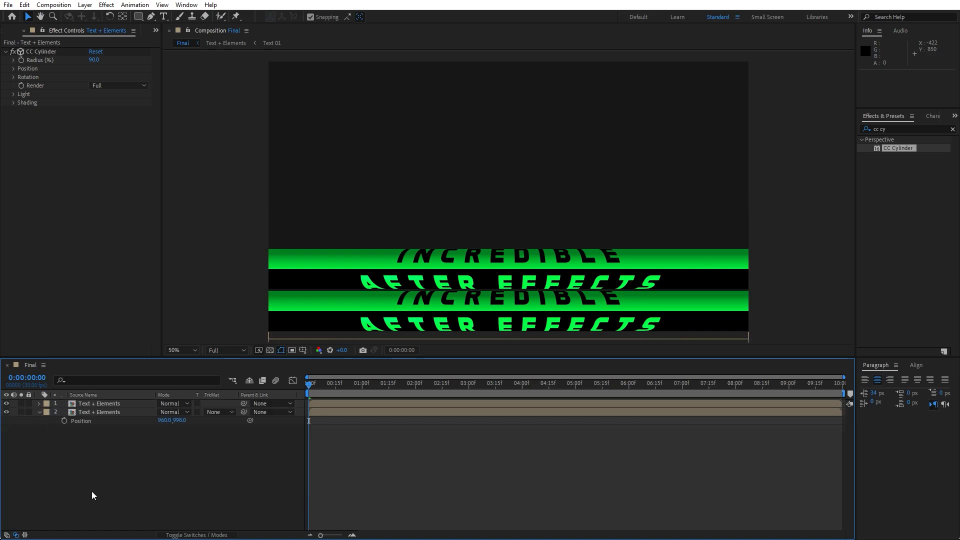
key(space)
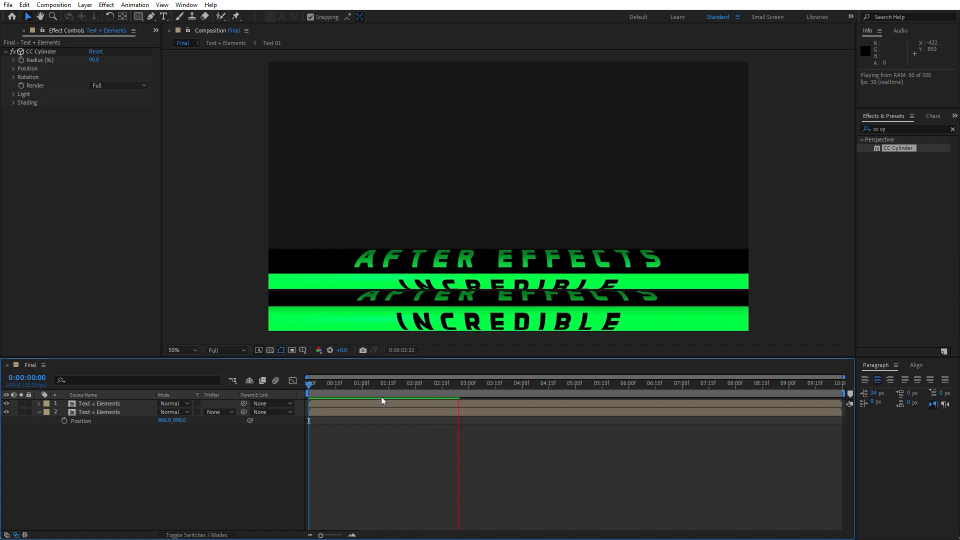
click(328, 386)
Duplicate both Text + Elements layers and place the two copies together at the top of the layer stack
click(106, 412)
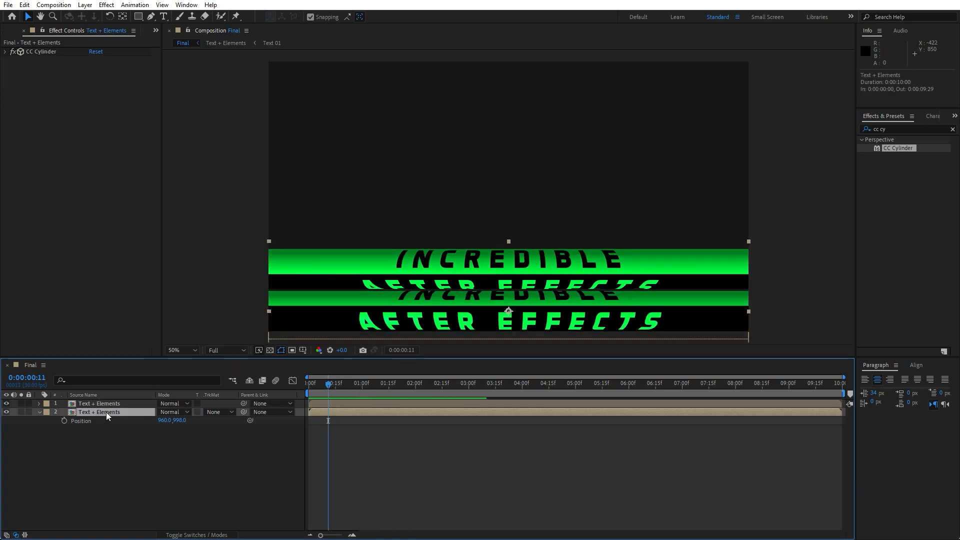
ctrl+click(109, 403)
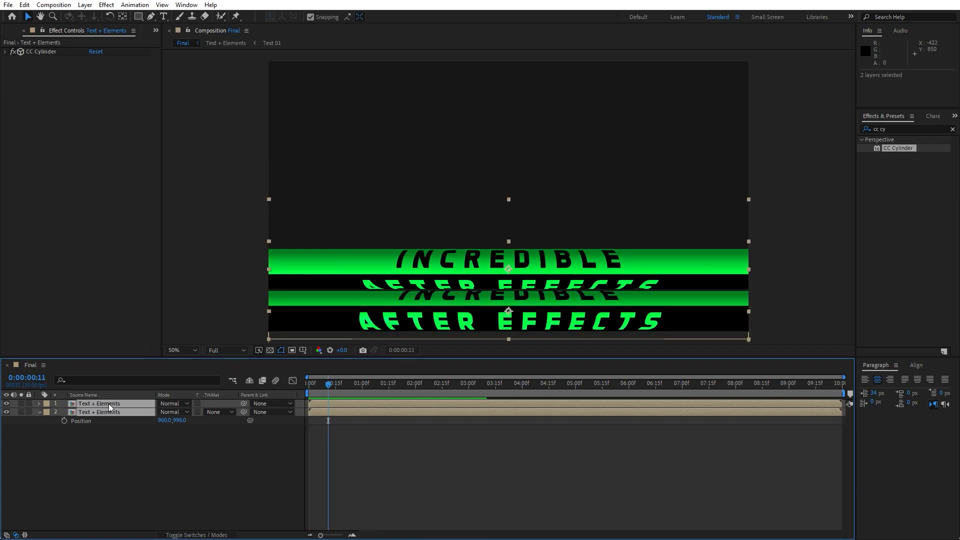
key(ctrl+d)
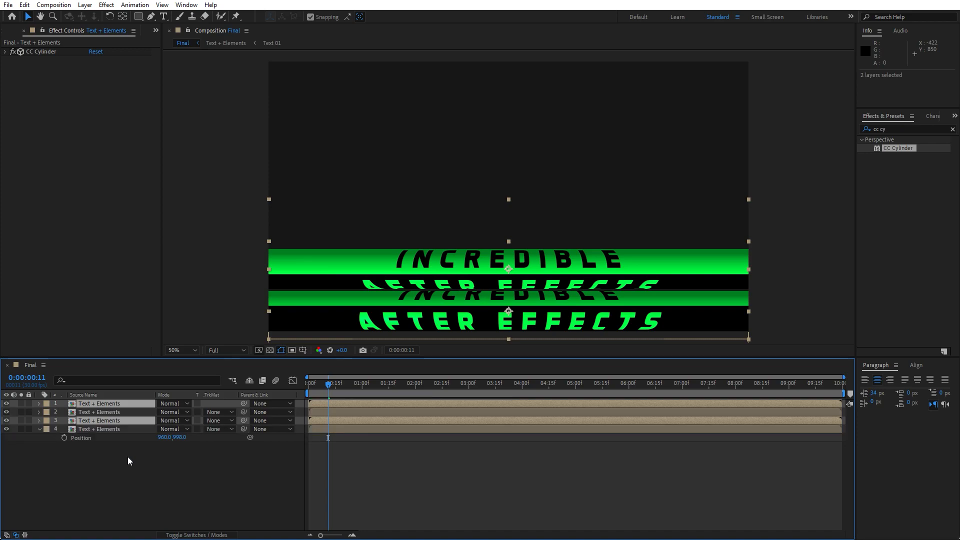
drag(97, 419, 98, 411)
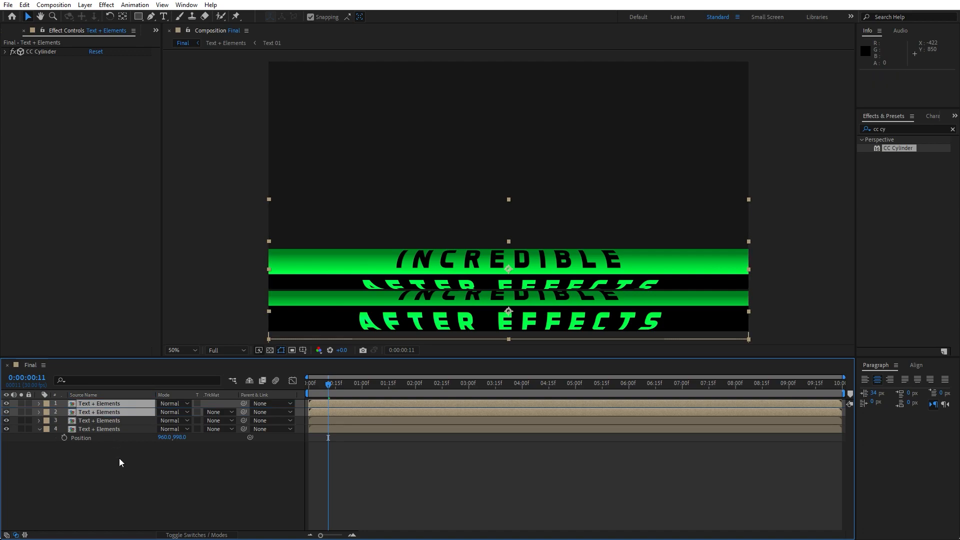
Move the two copied cylinders up together until they stack directly above the original pair
key(shift+Up)
key(shift+Up)
key(shift+Up)
key(shift+Up)
key(shift+Up)
key(shift+Up)
key(shift+Up)
key(shift+Up)
key(shift+Up)
key(shift+Up)
key(shift+Up)
key(shift+Up)
key(shift+Up)
key(shift+Up)
key(shift+Up)
key(shift+Up)
key(shift+Up)
key(shift+Up)
key(shift+Up)
key(shift+Up)
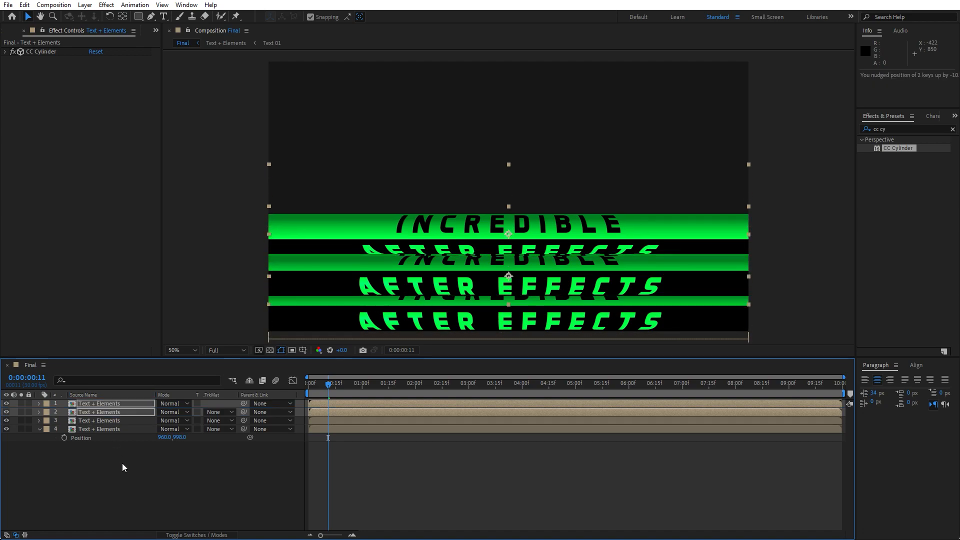
key(shift+Up)
key(shift+Up)
key(shift+Up)
key(shift+Up)
key(shift+Up)
key(shift+Up)
key(shift+Up)
key(shift+Up)
key(shift+Up)
key(shift+Up)
key(shift+Up)
key(shift+Up)
key(shift+Up)
key(shift+Up)
key(shift+Up)
key(shift+Up)
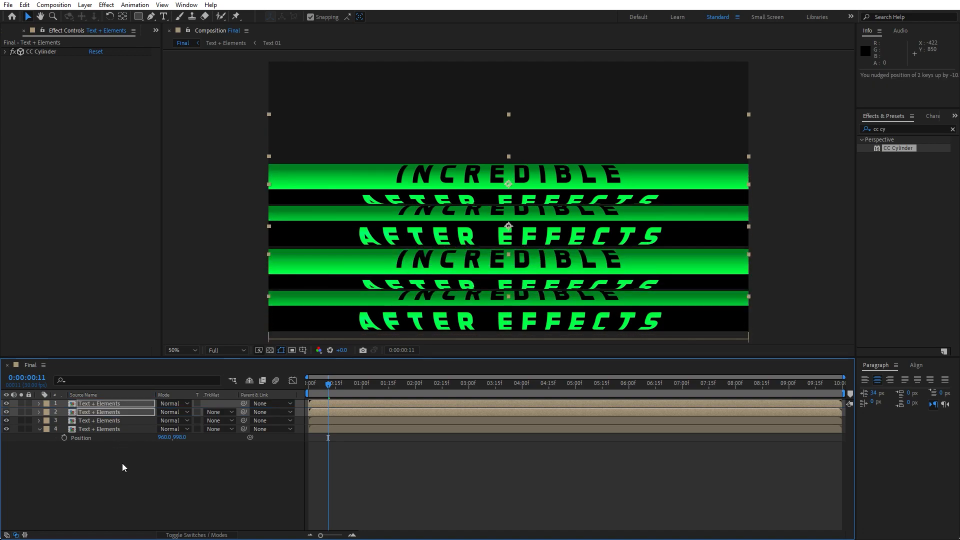
key(shift+Down)
key(shift+Down)
Change the label color of the two copied Text + Elements layers to Red
click(94, 403)
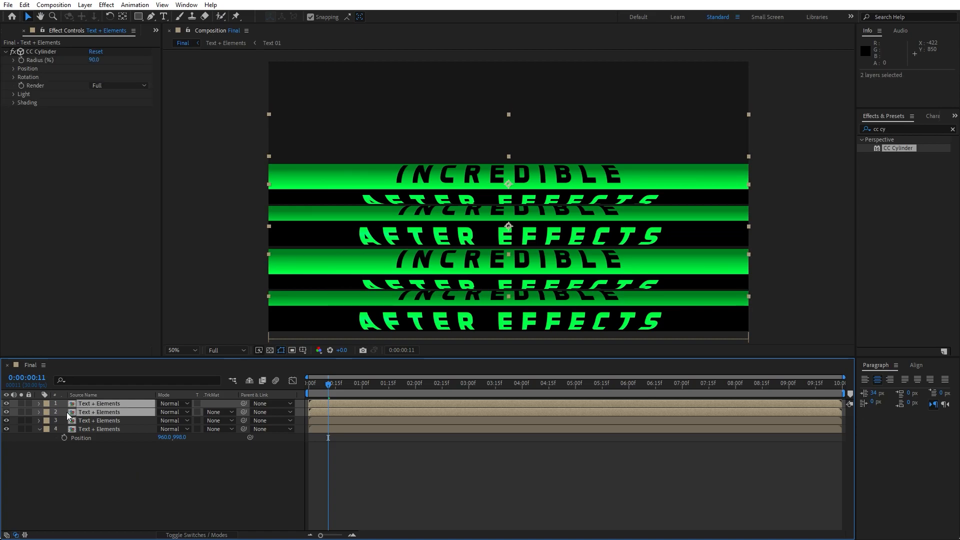
click(46, 412)
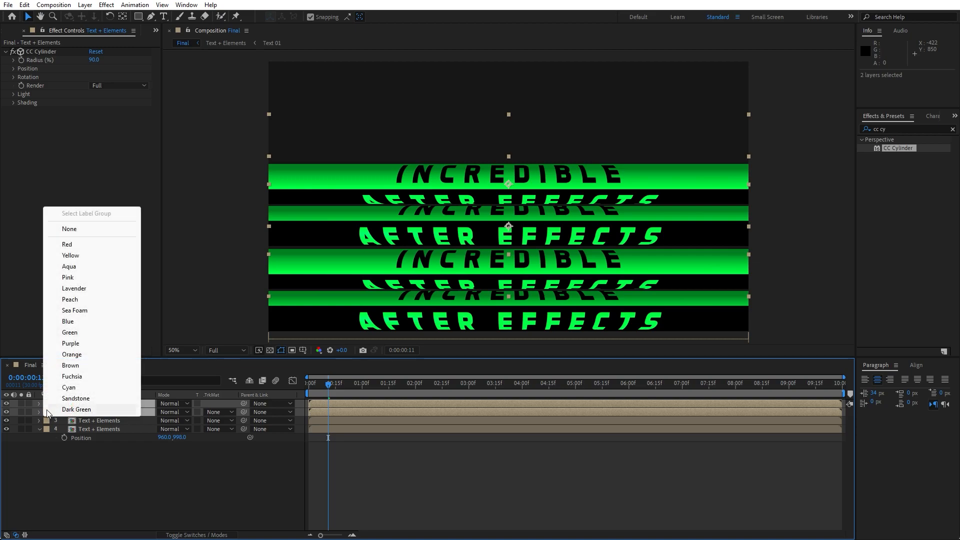
click(70, 245)
click(134, 485)
Duplicate the two red-labeled layers and place both copies together at the top of the layer stack
click(104, 411)
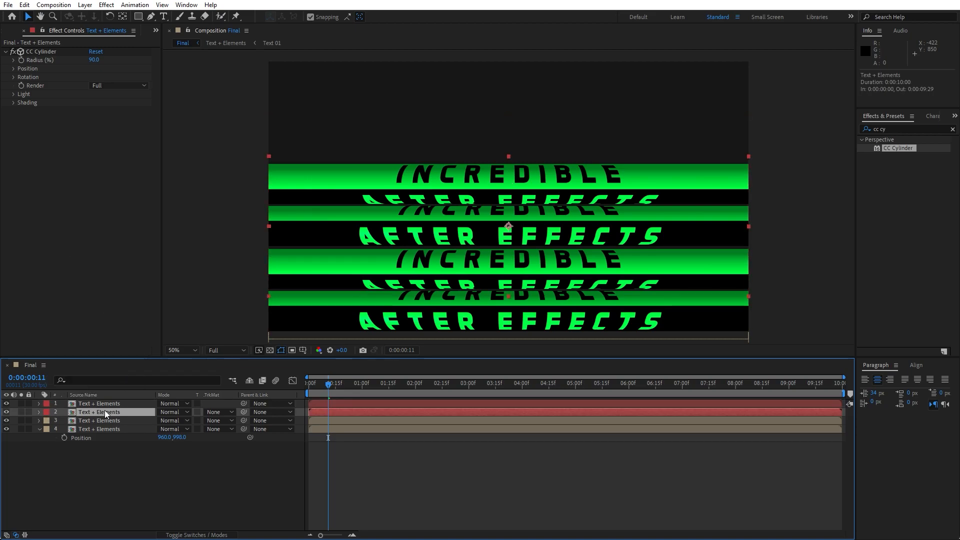
shift+click(104, 403)
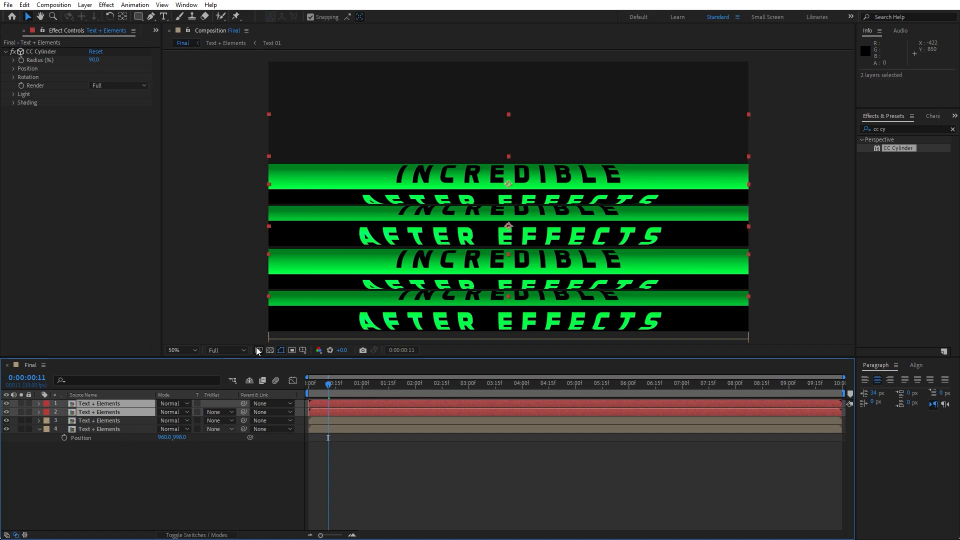
key(ctrl+d)
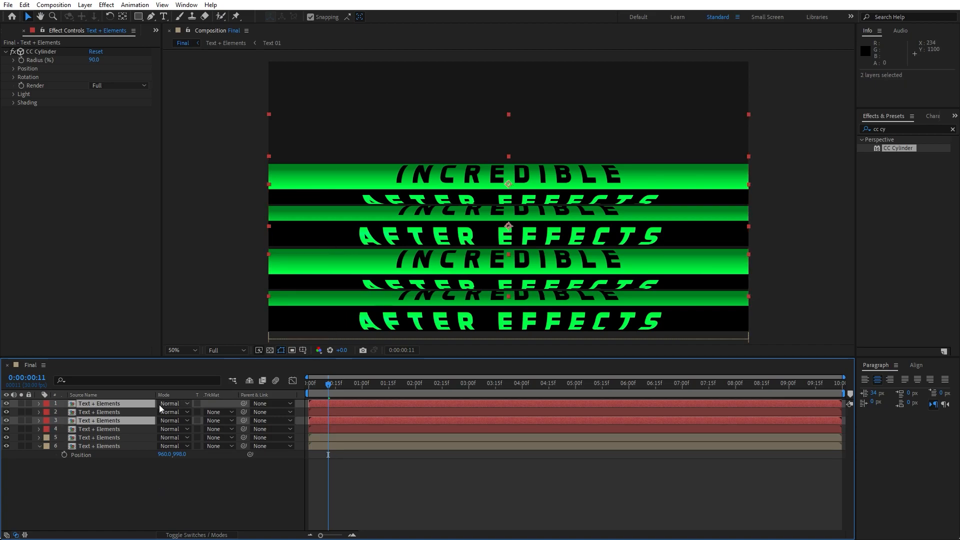
drag(119, 425, 118, 407)
drag(119, 411, 119, 412)
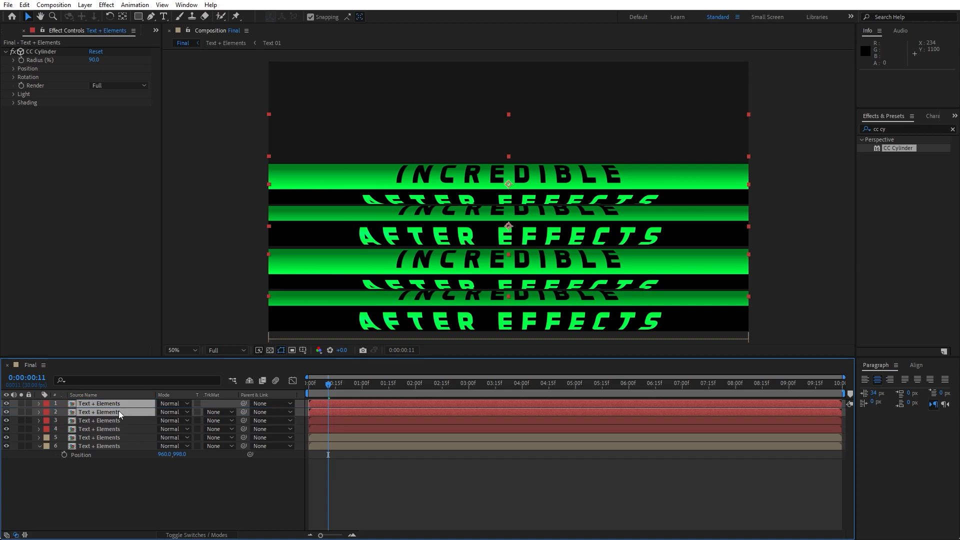
Move the newest pair of cylinders up until they stack above the other four, and label both layers Brown
key(shift+Up)
key(shift+Up)
key(shift+Up)
key(shift+Up)
key(shift+Up)
key(shift+Up)
key(shift+Up)
key(shift+Up)
key(shift+Up)
key(shift+Up)
key(shift+Up)
key(shift+Up)
key(shift+Up)
key(shift+Up)
key(shift+Up)
key(shift+Up)
key(shift+Up)
key(shift+Up)
key(shift+Up)
key(shift+Up)
key(shift+Up)
key(shift+Up)
key(shift+Up)
key(shift+Up)
key(shift+Up)
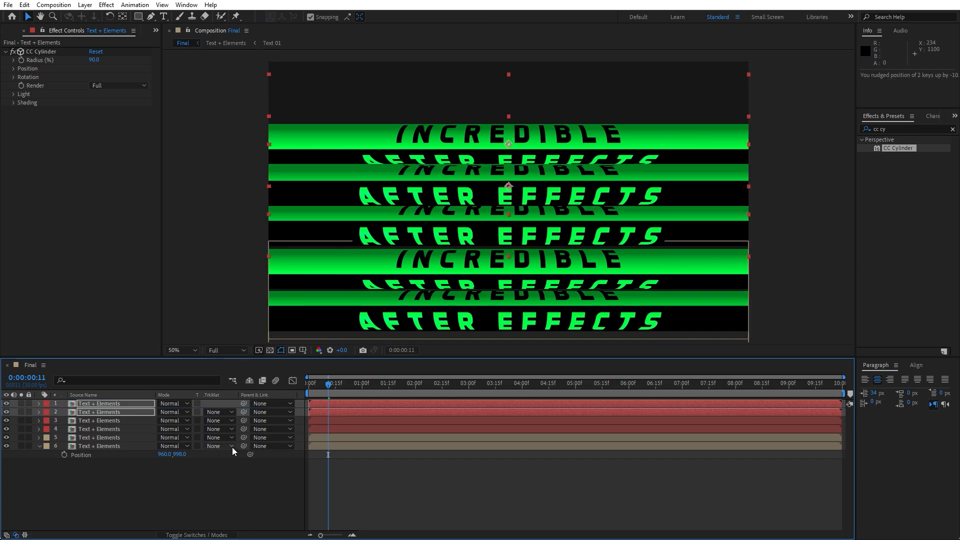
key(shift+Up)
key(shift+Up)
key(shift+Up)
key(shift+Up)
key(shift+Up)
key(shift+Up)
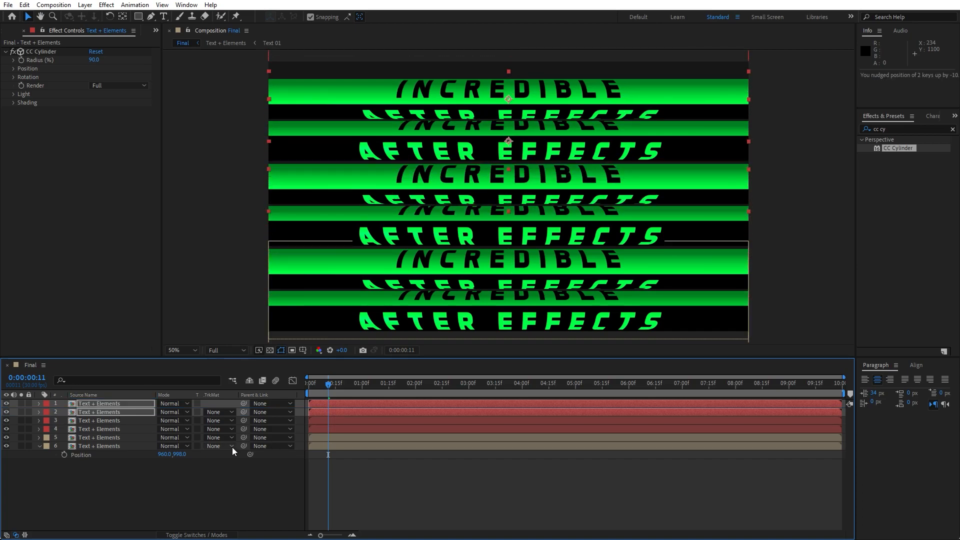
key(shift+Down)
key(shift+Down)
key(shift+Down)
key(shift+Down)
key(shift+Down)
key(Up)
key(Up)
key(Up)
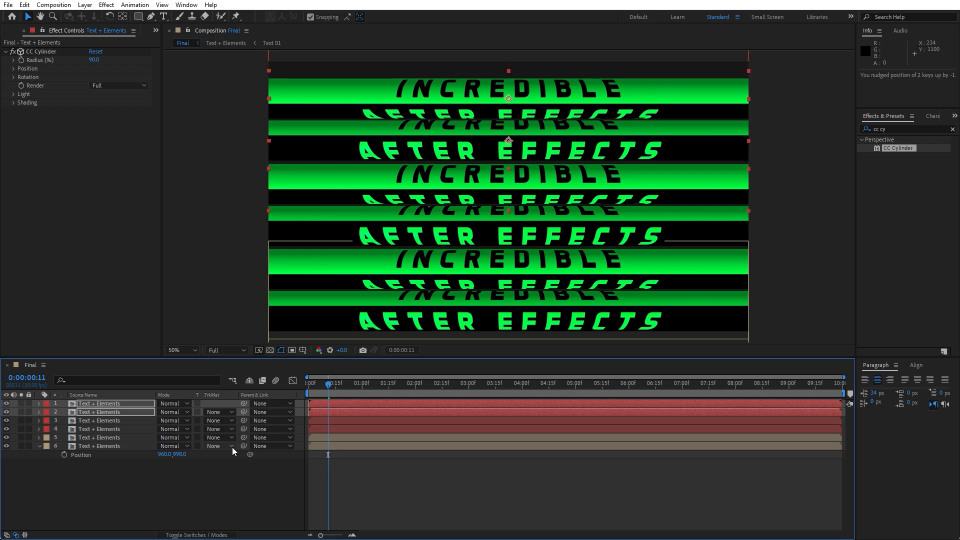
click(49, 416)
click(88, 365)
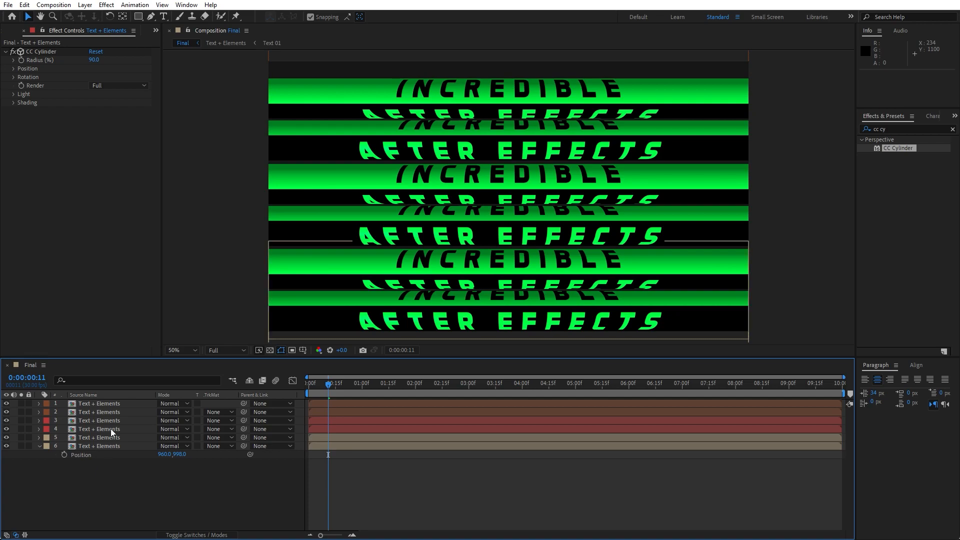
Duplicate the second Text + Elements layer and place the copy at the top of the layer stack
click(109, 411)
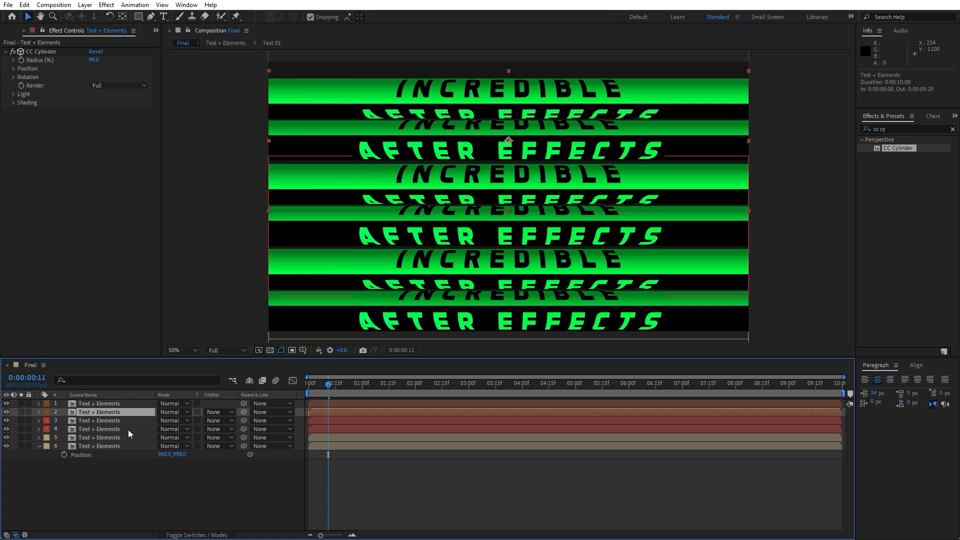
key(ctrl+d)
drag(100, 411, 113, 401)
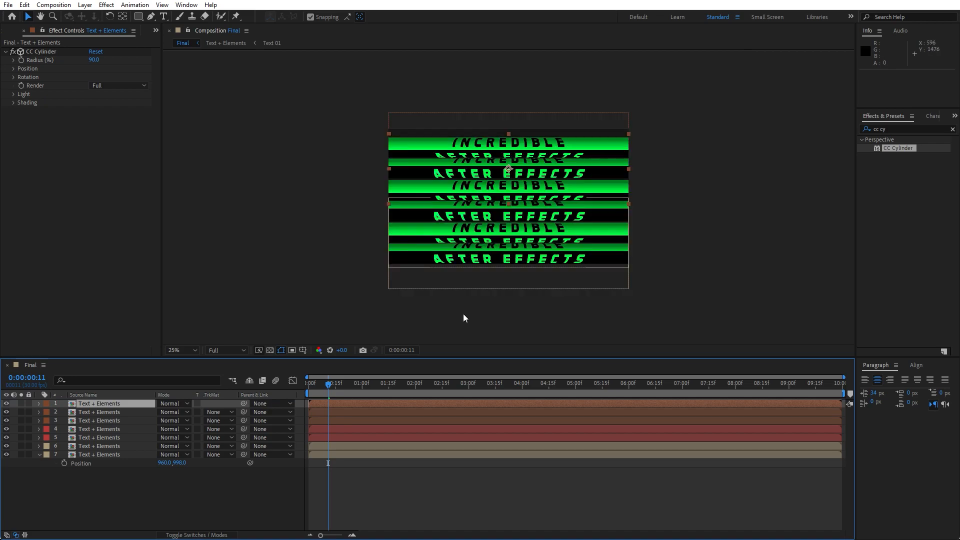
Move the new top layer up to position 960, -24 so its cylinder fills the gap at the frame's upper edge
key(shift+Up)
key(shift+Up)
key(shift+Up)
key(shift+Up)
key(shift+Up)
key(shift+Up)
key(shift+Up)
key(shift+Up)
key(shift+Up)
key(shift+Up)
key(shift+Up)
key(shift+Up)
key(shift+Up)
key(shift+Up)
key(shift+Up)
key(shift+Up)
key(shift+Up)
key(shift+Up)
key(shift+Up)
key(shift+Up)
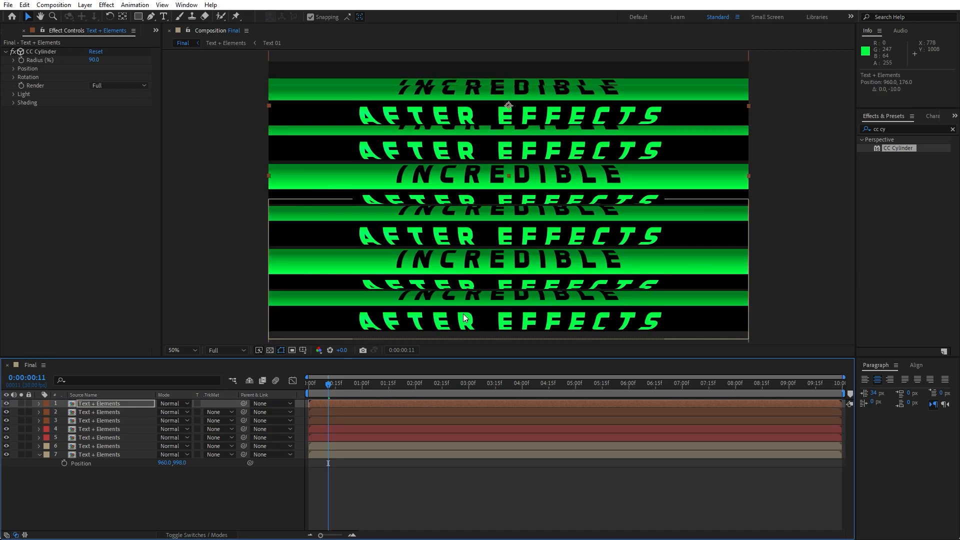
key(shift+Up)
key(shift+Up)
key(shift+Up)
key(shift+Up)
key(shift+Up)
key(shift+Up)
key(shift+Up)
key(shift+Up)
key(shift+Up)
key(shift+Up)
key(shift+Up)
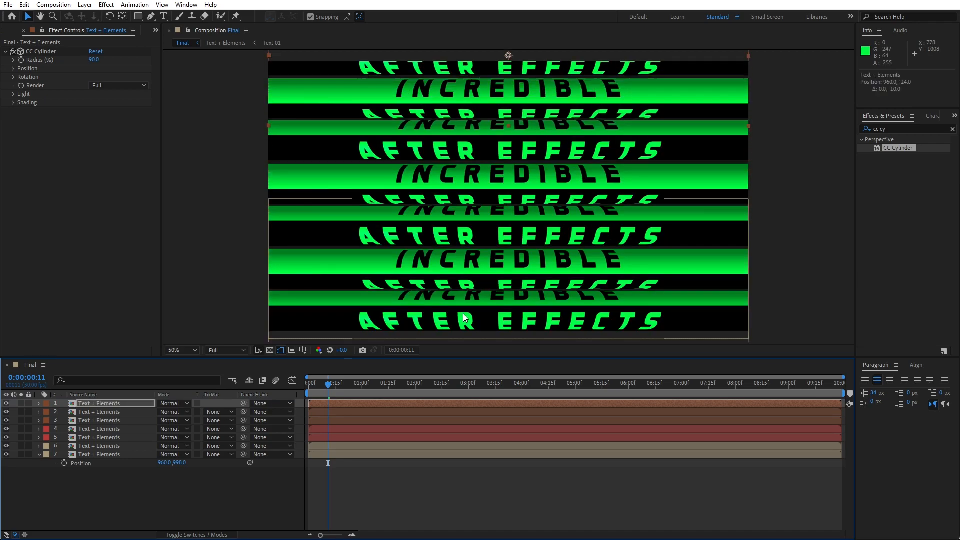
Preview the stacked cylinder animation in the Final composition and set the current time to 0:00:03:18
key(shift+Down)
key(space)
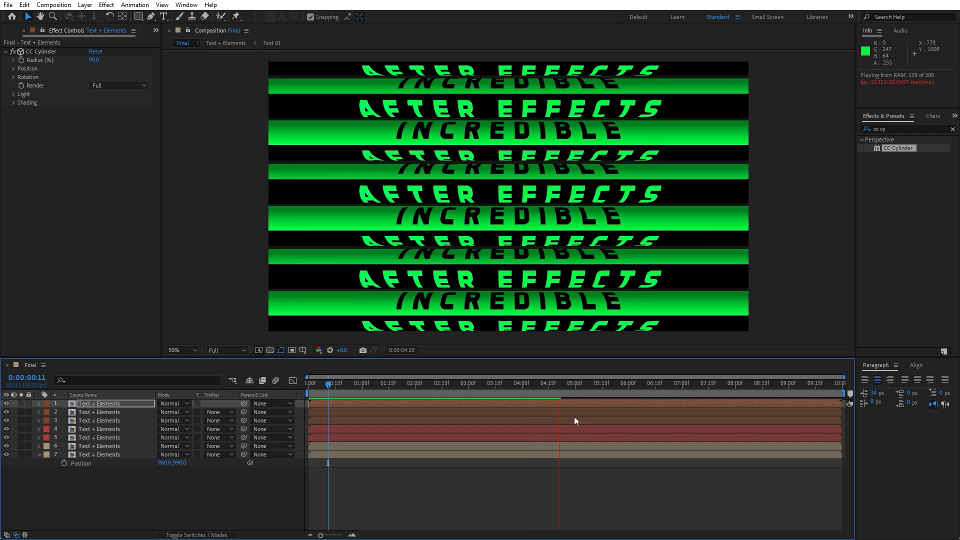
click(500, 387)
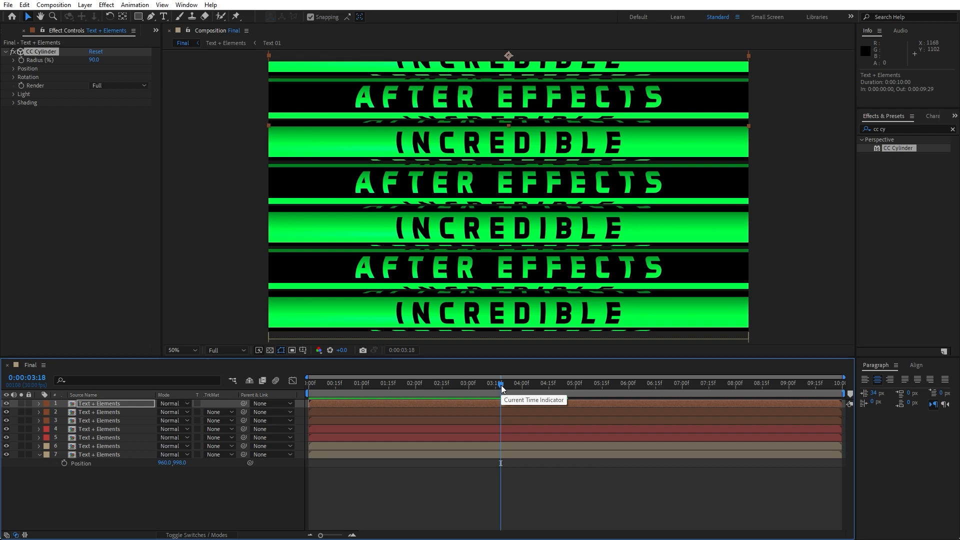
Create a 1920 x 1080 solid named Background and place it beneath all the Text + Elements layers
right_click(183, 358)
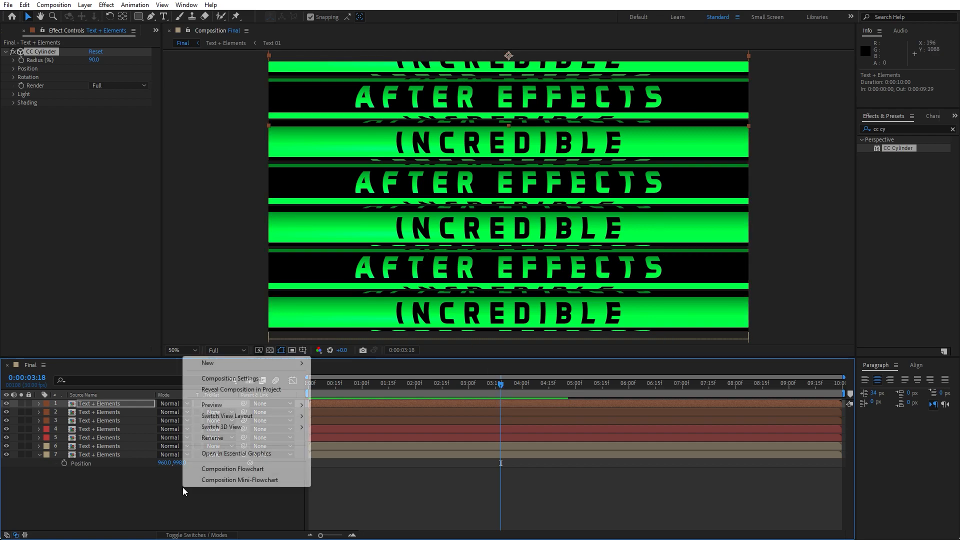
mouse_move(230, 368)
click(359, 388)
text(Background)
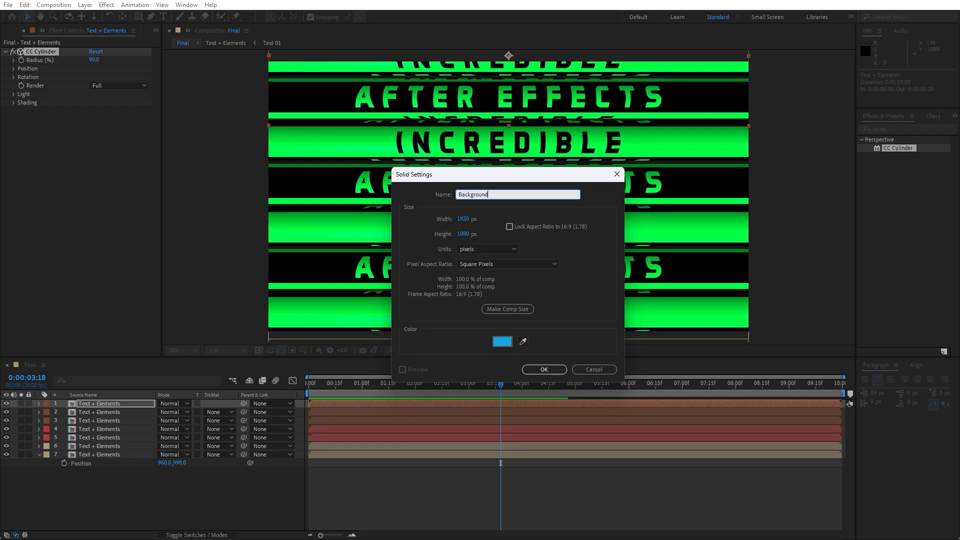
click(544, 369)
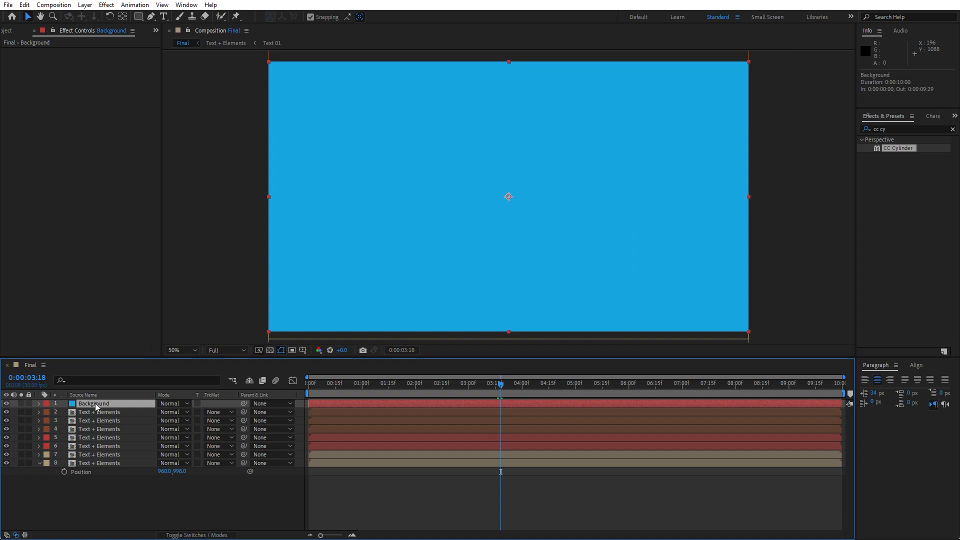
drag(95, 403, 95, 494)
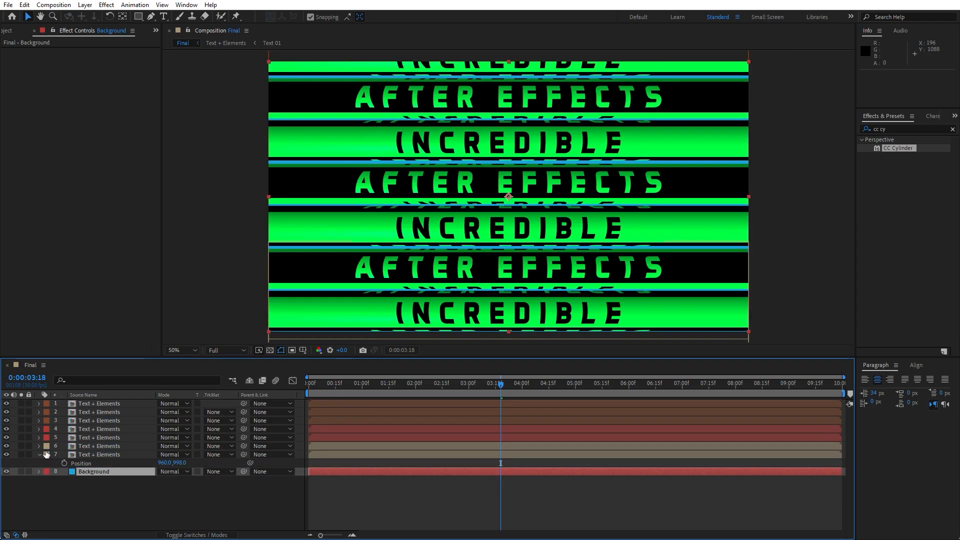
click(39, 455)
Apply the Fill effect to the Background solid and sample its color from the green area of an INCREDIBLE band
click(89, 463)
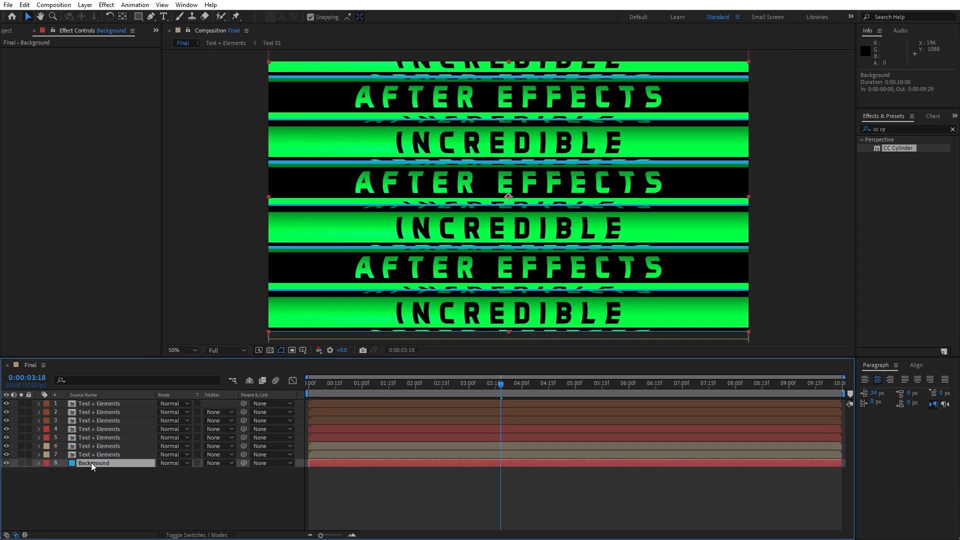
drag(895, 129, 760, 137)
text(fill)
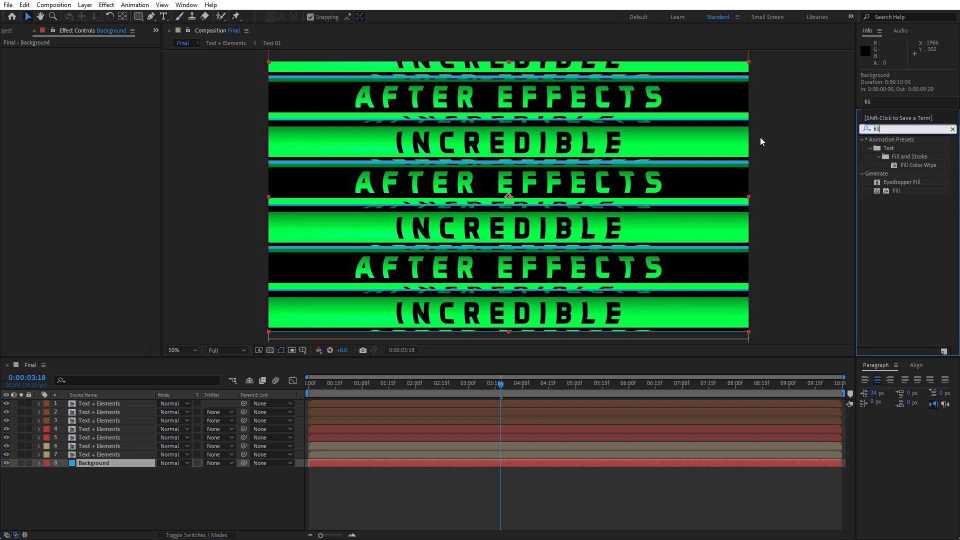
drag(884, 190, 122, 465)
click(106, 77)
click(340, 134)
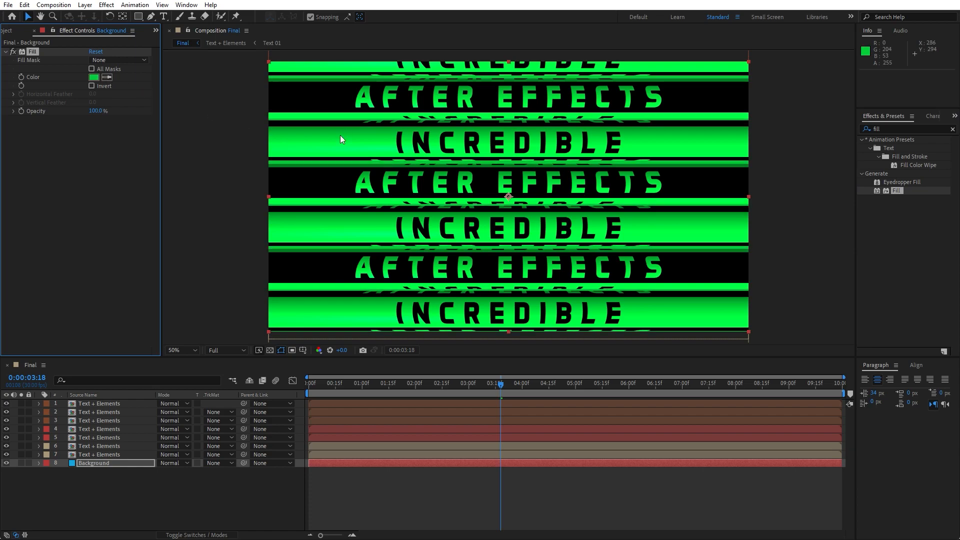
Darken the Background solid's fill color to green 007A22
click(95, 76)
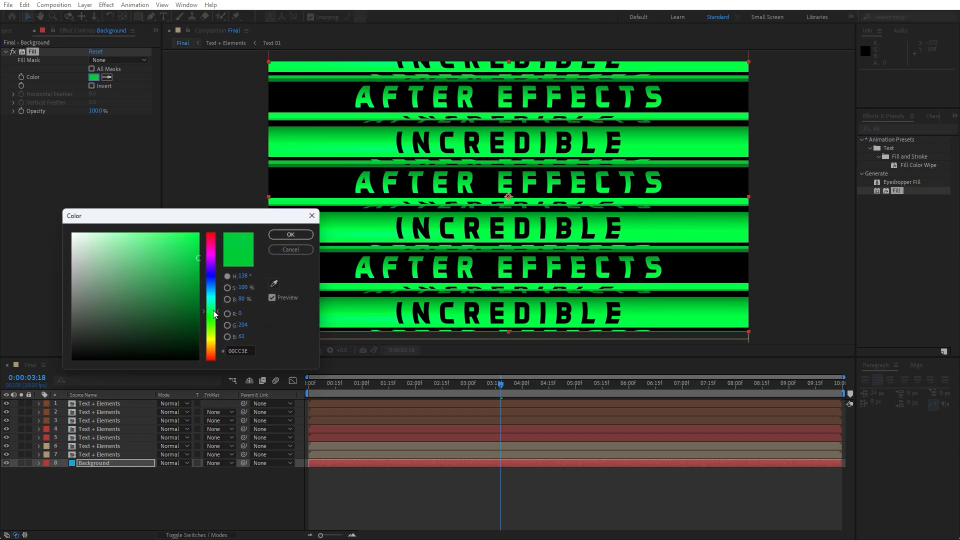
drag(192, 264, 205, 299)
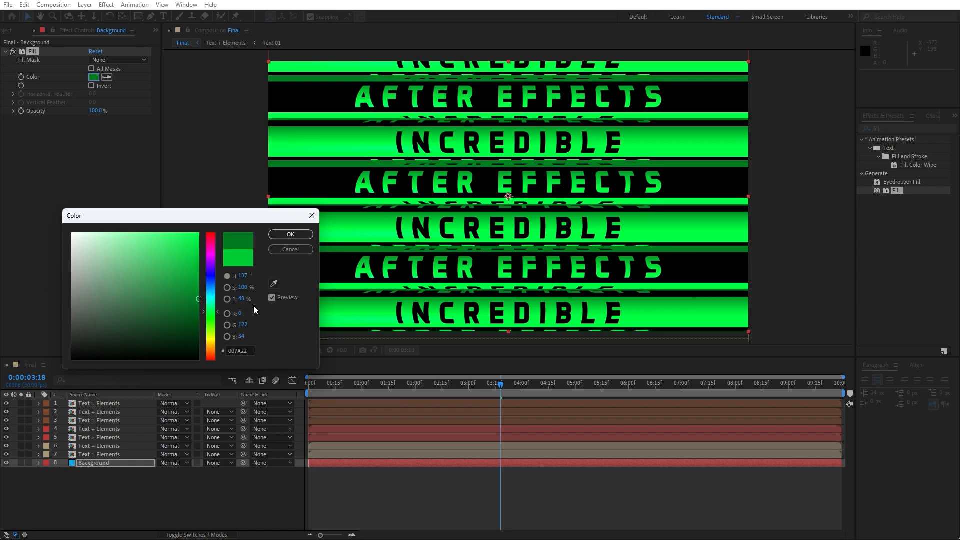
click(301, 238)
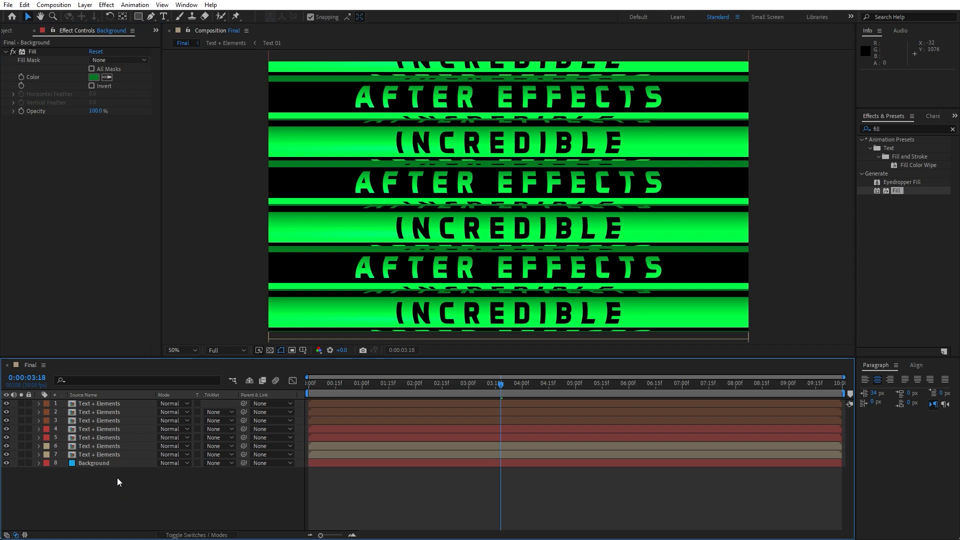
Apply the Drop Shadow effect to all seven Text + Elements layers at once
click(112, 455)
shift+click(110, 406)
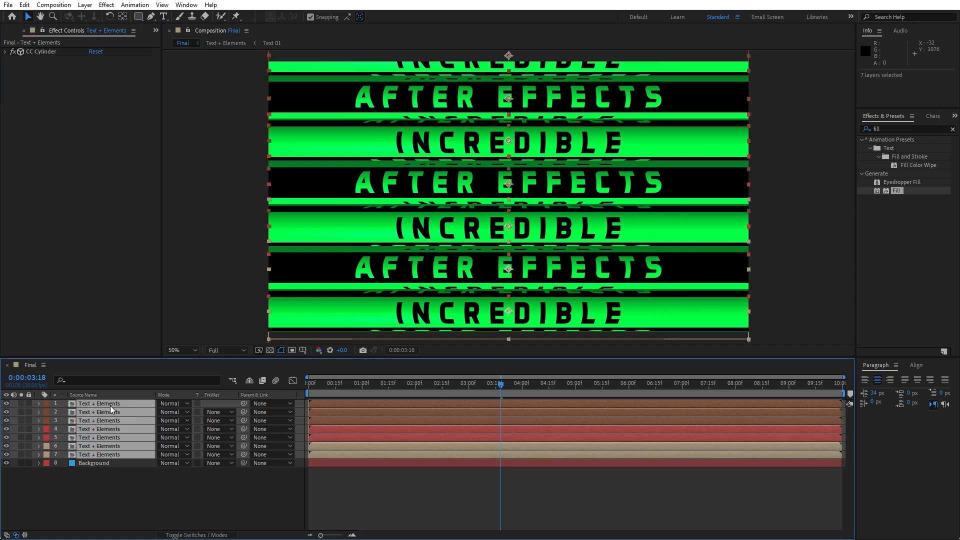
click(894, 127)
text(drop s)
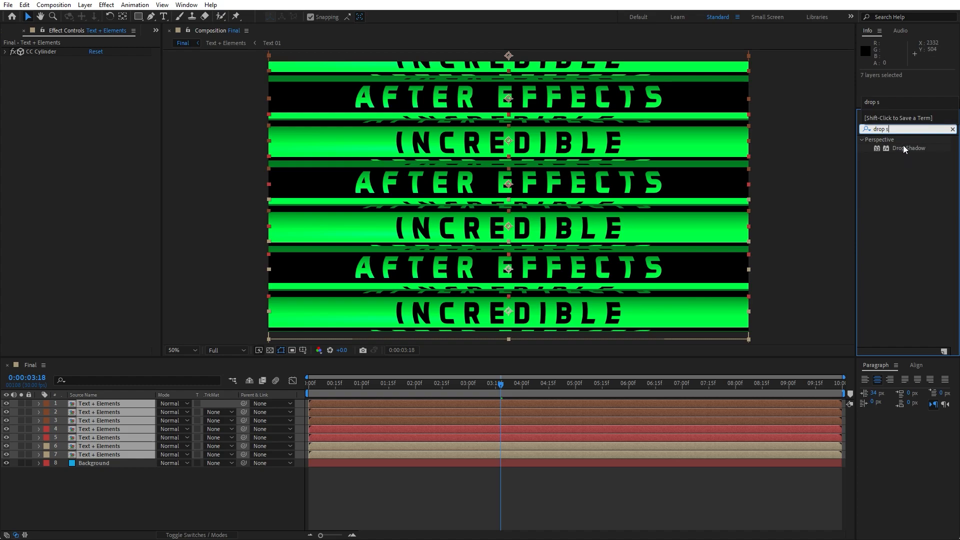
double_click(904, 148)
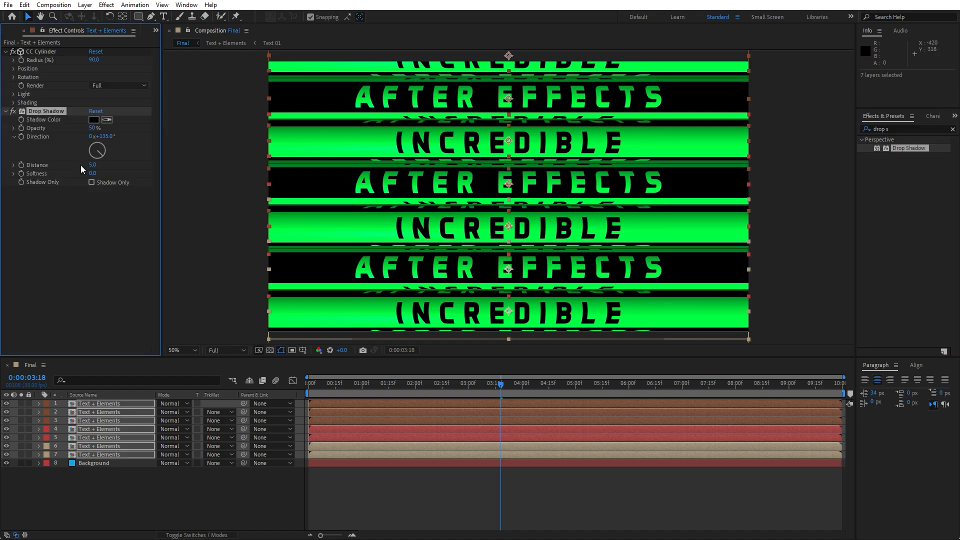
Set the drop shadow's Distance to 20 and Softness to 20 on the seven cylinder layers
click(92, 165)
text(20)
key(Return)
click(92, 174)
text(20)
click(118, 241)
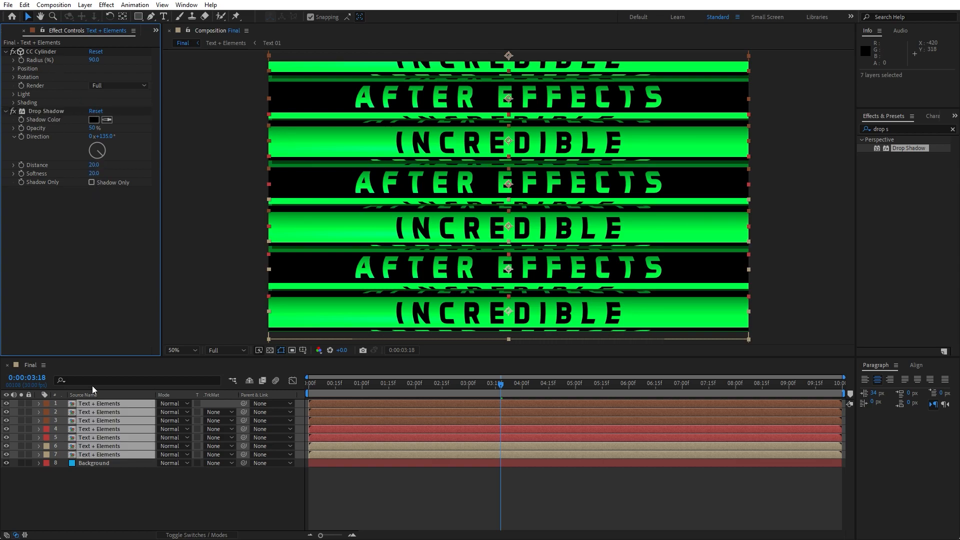
click(96, 422)
click(23, 30)
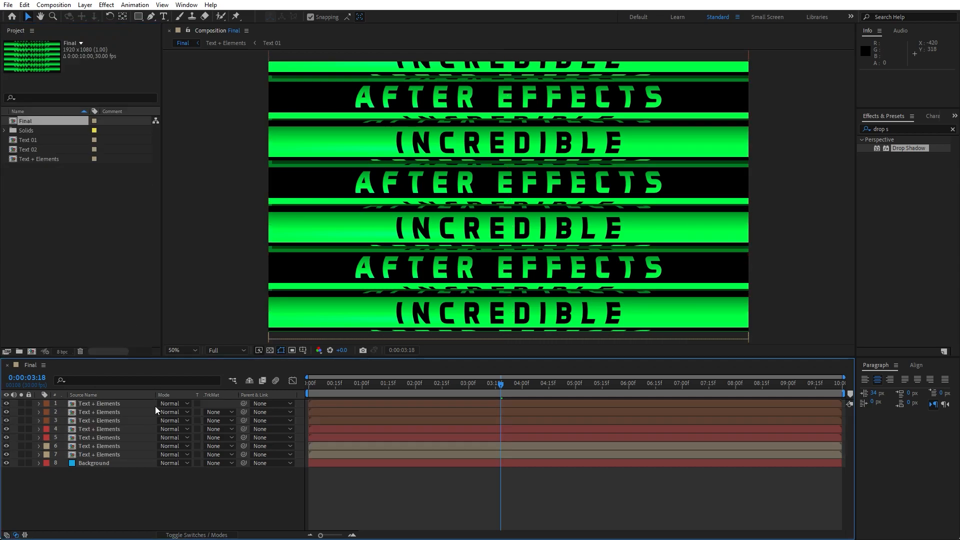
Add an adjustment layer above all the layers and name it Turbulent Displace
right_click(150, 494)
mouse_move(193, 371)
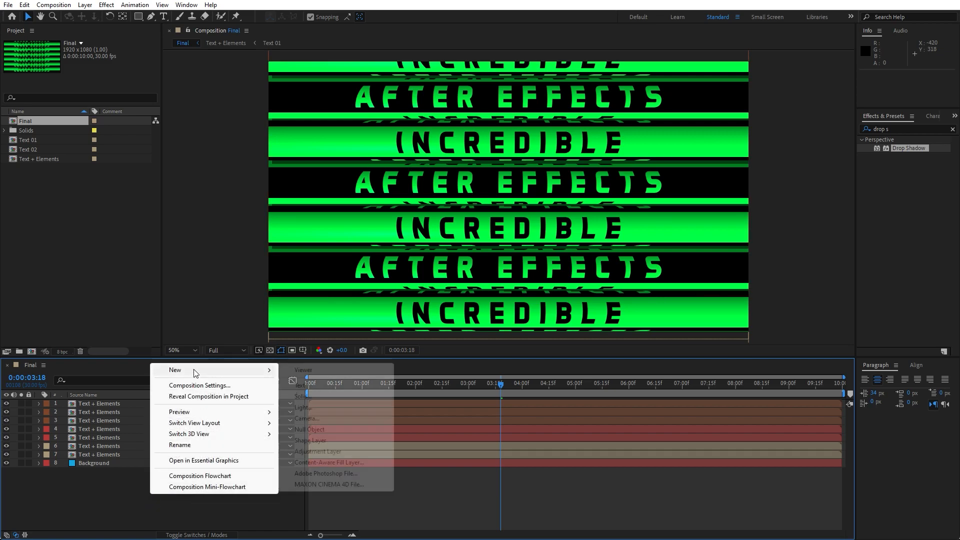
click(326, 451)
key(Return)
text(Turbulent Displace)
click(178, 493)
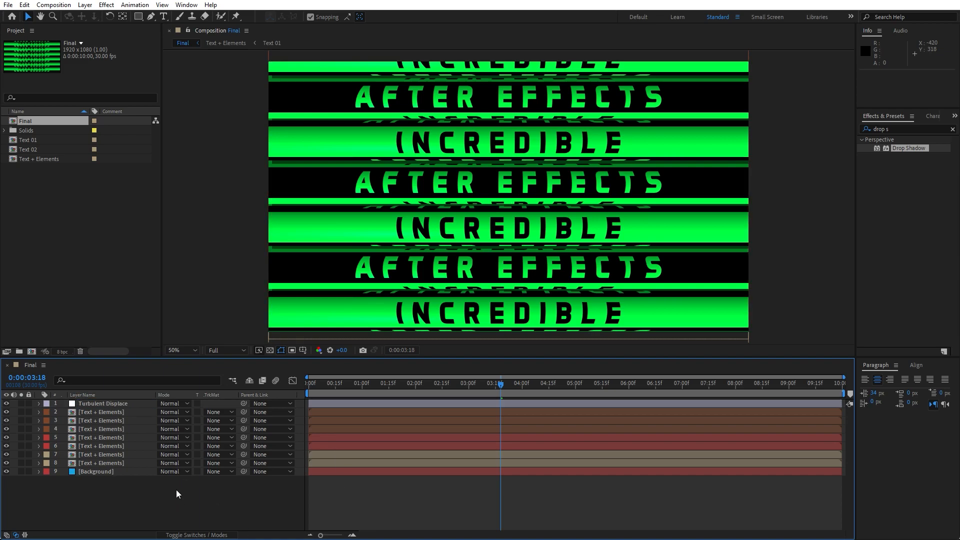
Apply the Turbulent Displace effect to the Turbulent Displace adjustment layer
click(119, 404)
drag(896, 128, 688, 127)
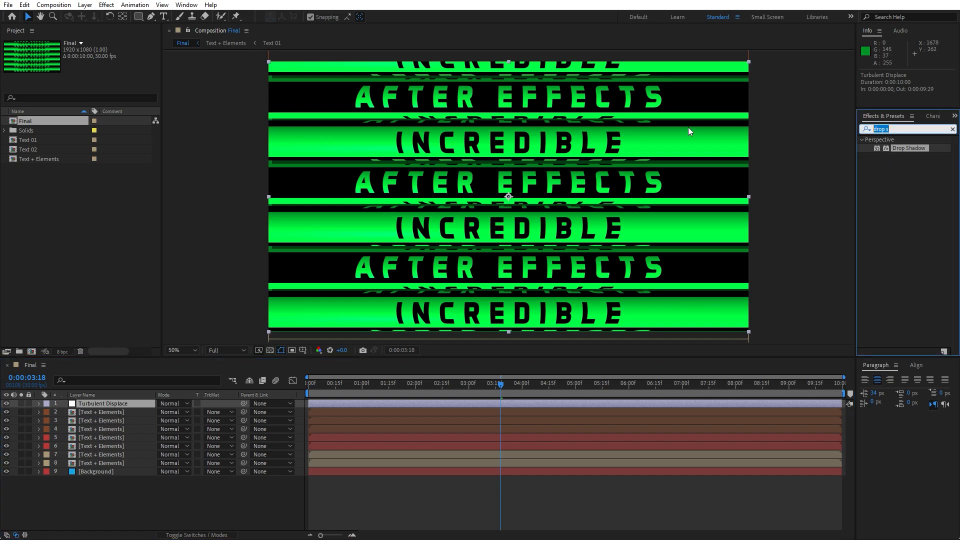
text(turbu)
mouse_move(899, 147)
mouse_down()
mouse_move(450, 404)
mouse_move(106, 405)
mouse_up()
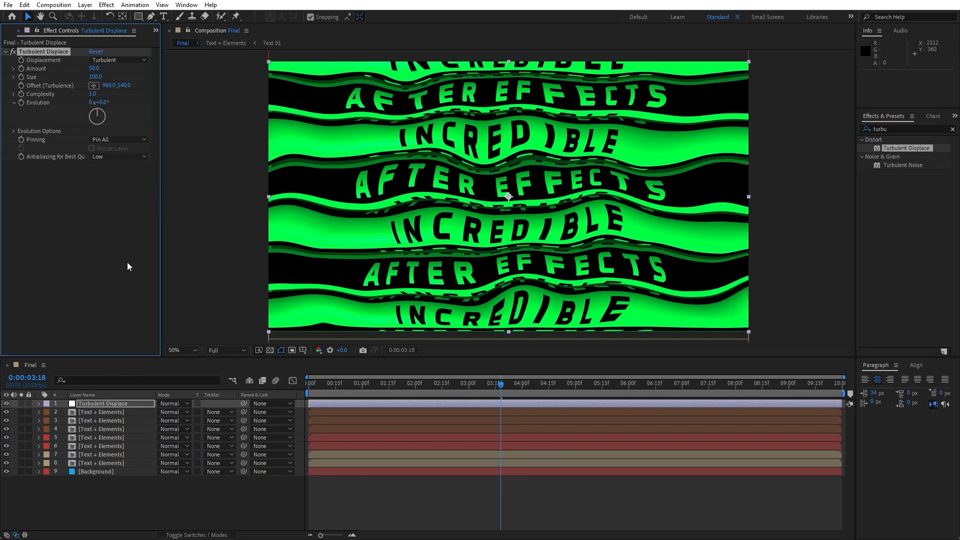
Try the Bulge and Turbulent Smoother displacement types, and set the effect's Displacement to Twist
click(118, 62)
click(118, 82)
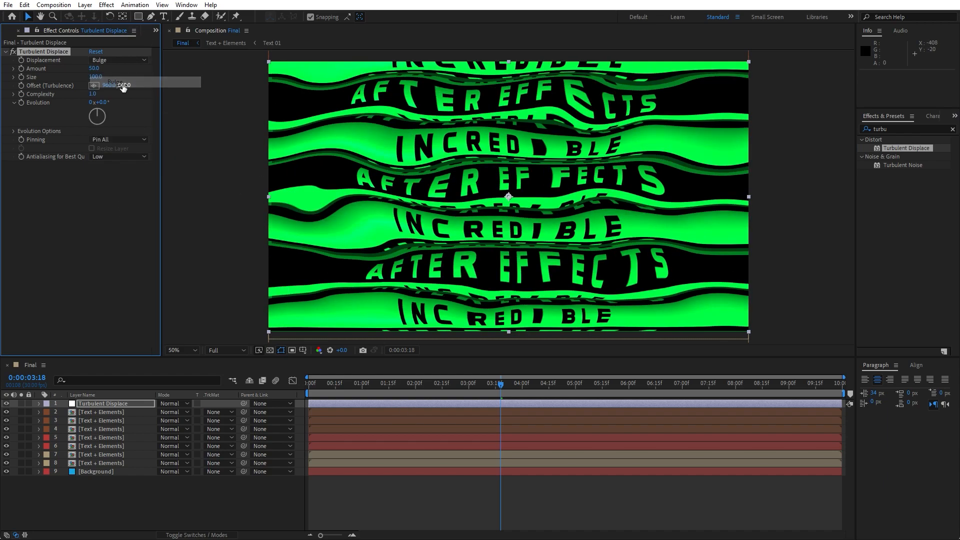
click(122, 62)
click(124, 109)
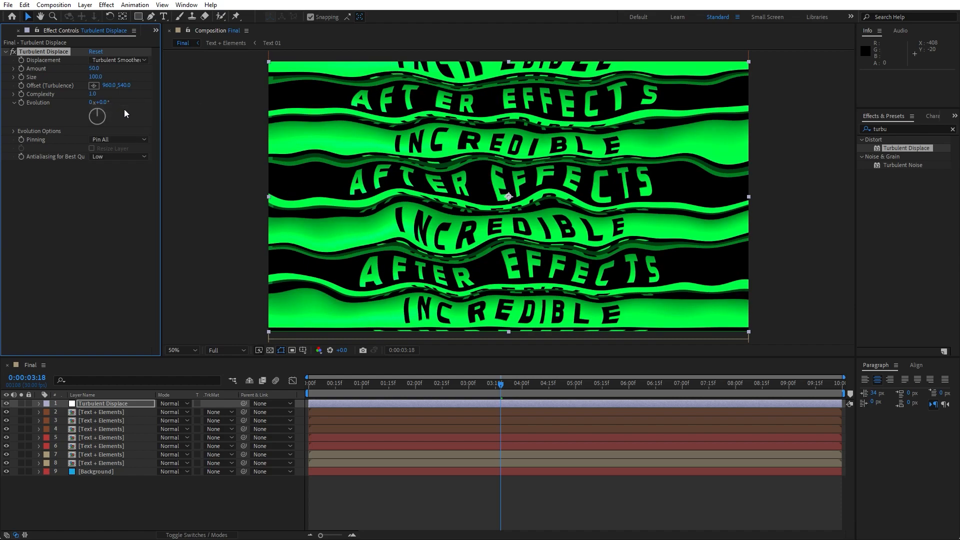
click(116, 60)
click(123, 92)
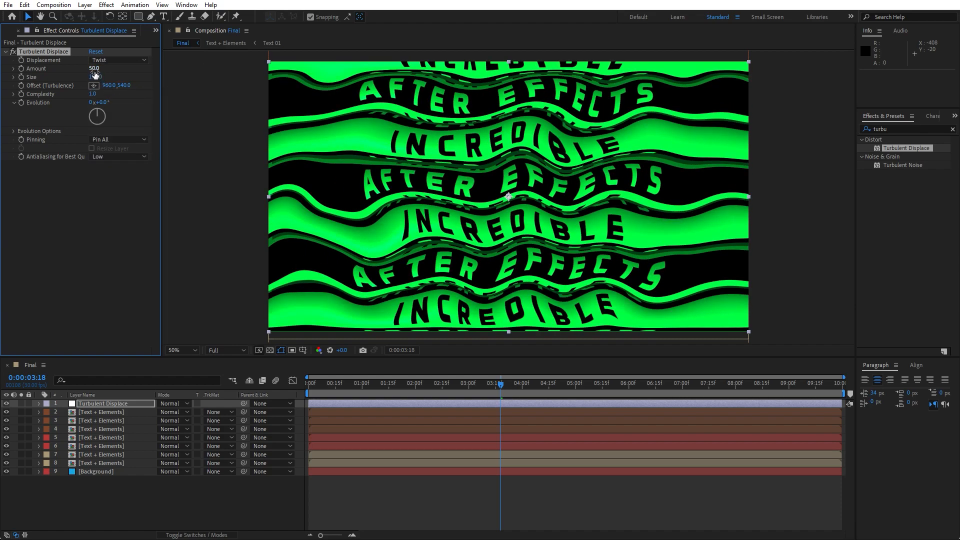
Set the turbulent displacement's Amount to 30 and Size to 220
drag(95, 74, 95, 151)
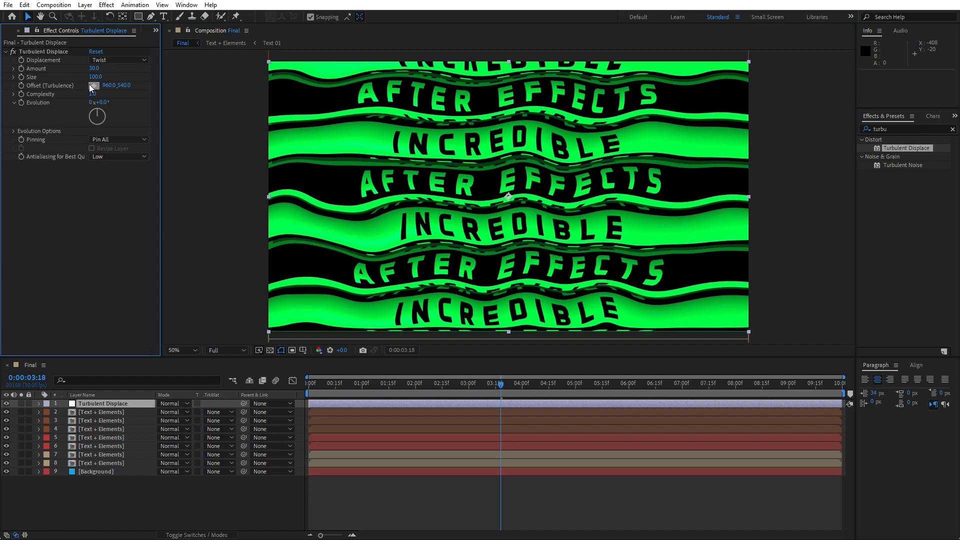
click(93, 77)
text(220)
key(Return)
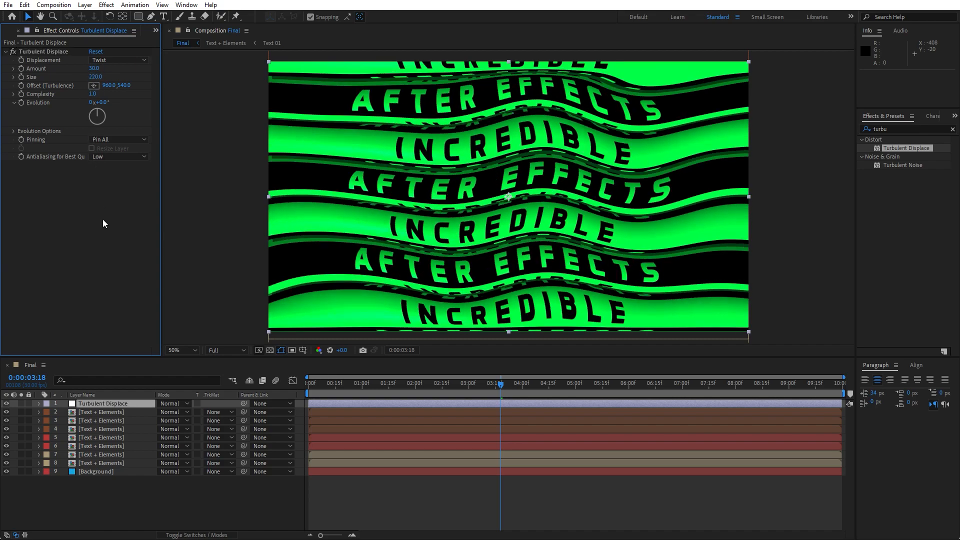
mouse_move(94, 79)
mouse_down()
mouse_move(132, 80)
mouse_move(97, 80)
mouse_up()
click(98, 79)
text(2)
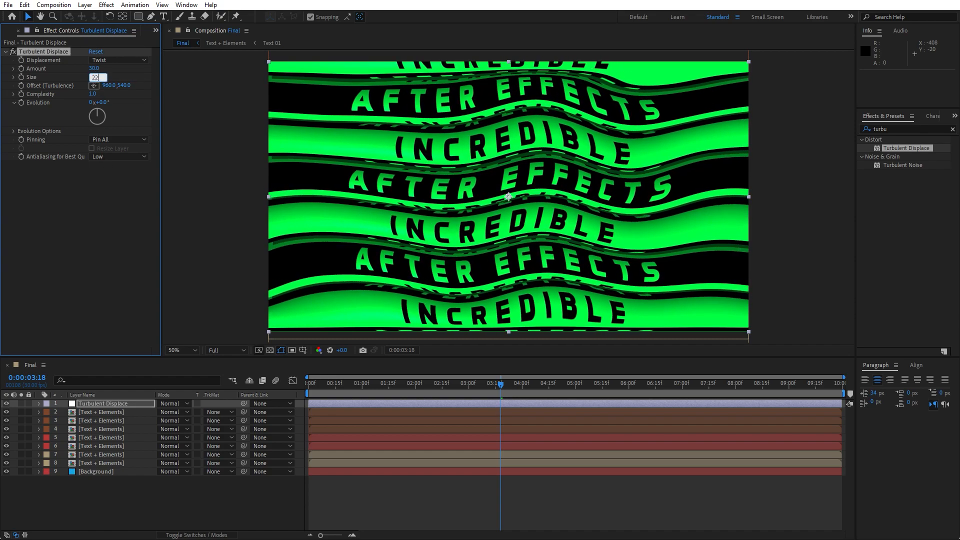
text(0.0)
key(Return)
Add another adjustment layer at the top of the layer stack and name it Curves
right_click(134, 497)
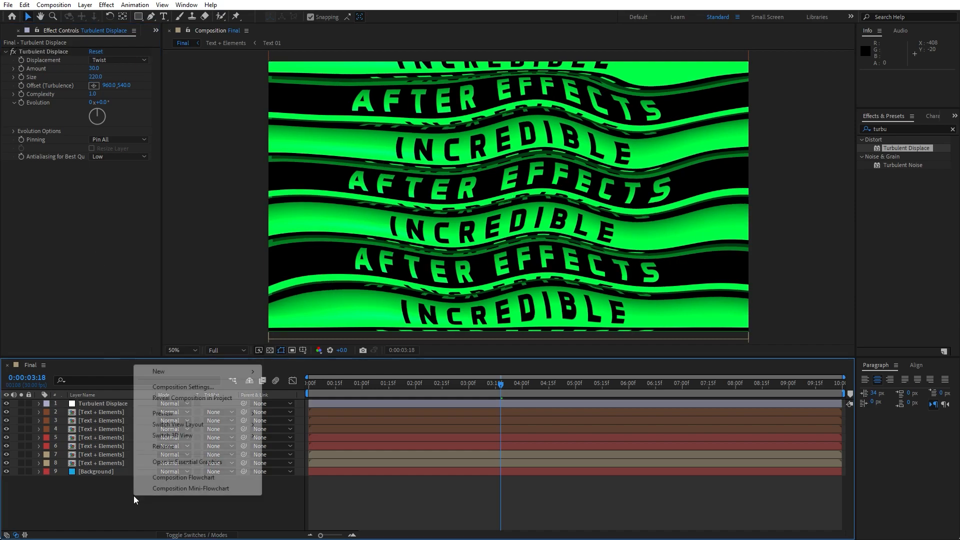
mouse_move(199, 370)
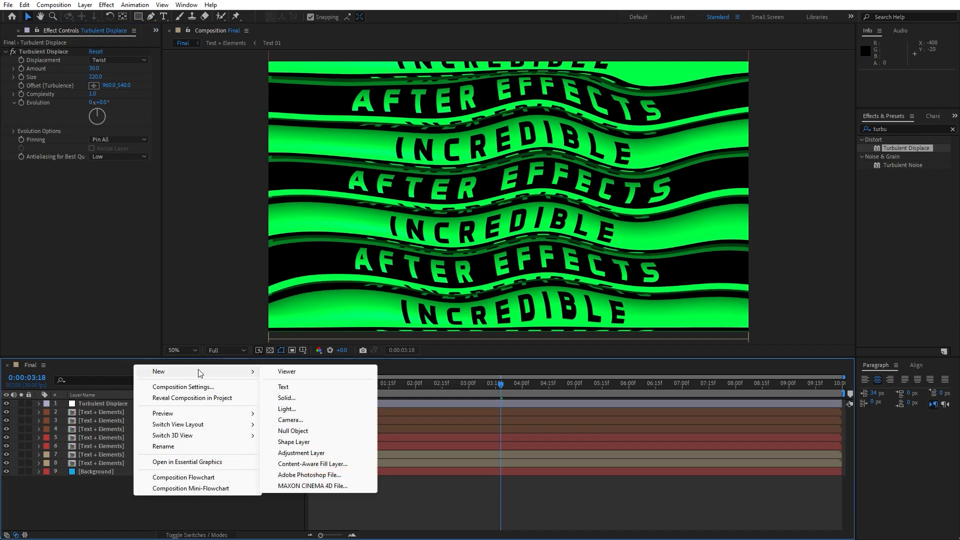
click(301, 452)
key(Return)
text(Cur)
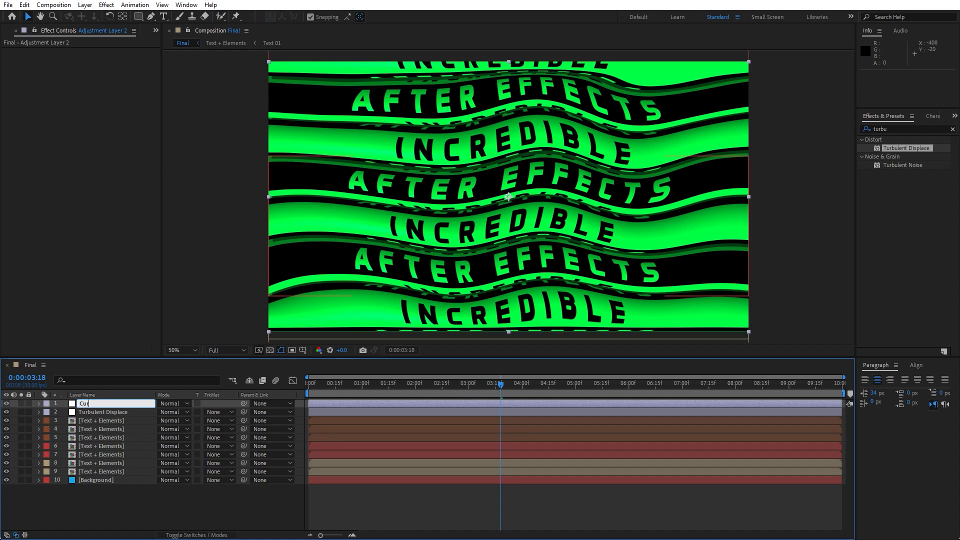
text(ves)
key(Return)
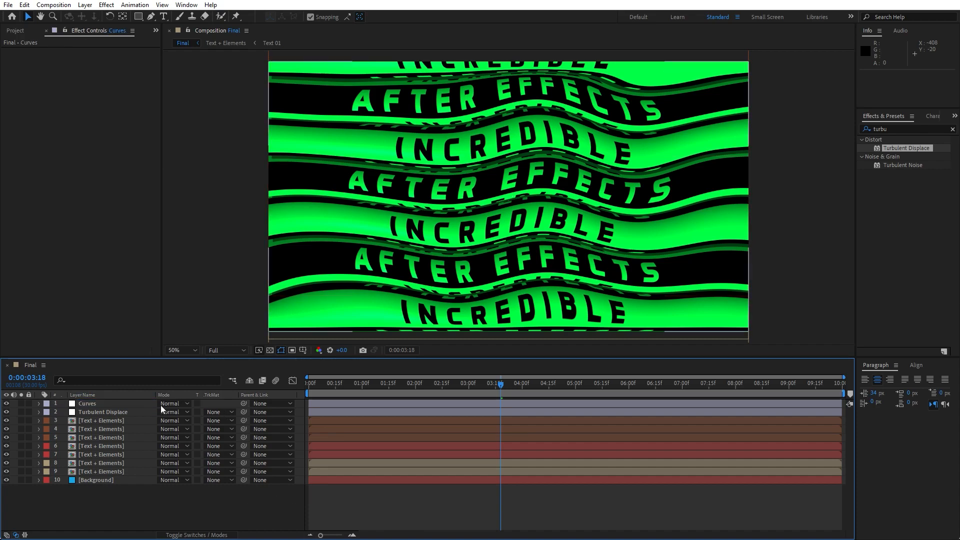
Apply the Curves effect to the Curves adjustment layer and pull the RGB curve's midpoint slightly down to darken the midtones
drag(913, 129, 752, 139)
text(curve)
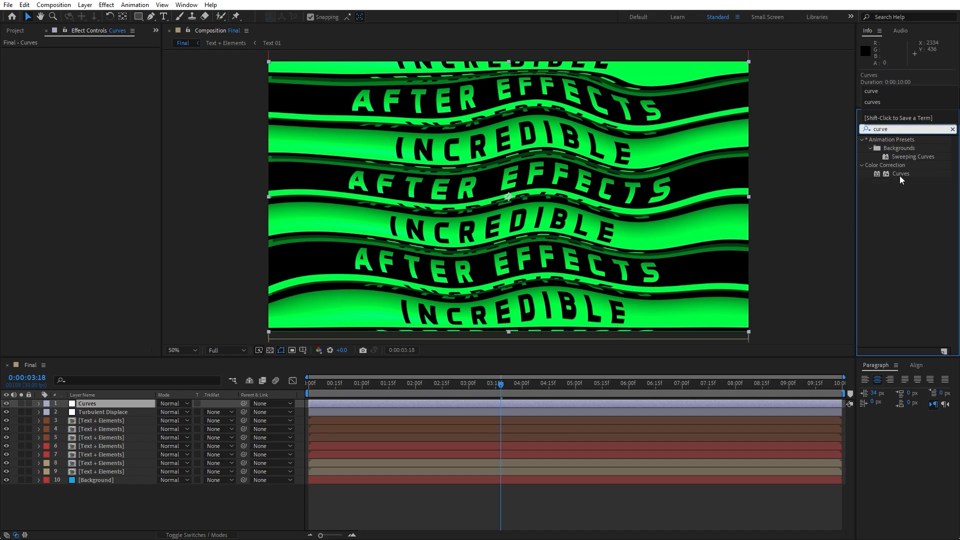
drag(899, 175, 117, 403)
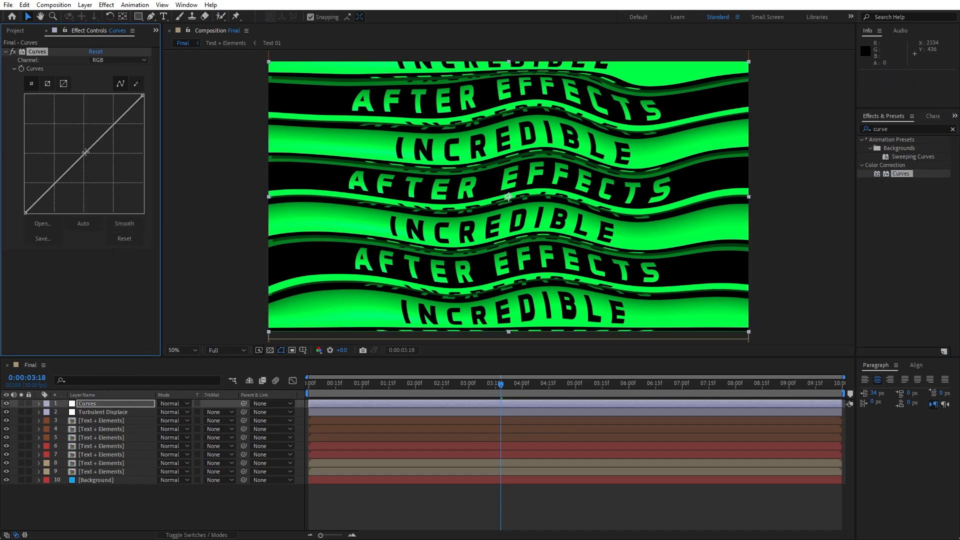
drag(87, 152, 89, 158)
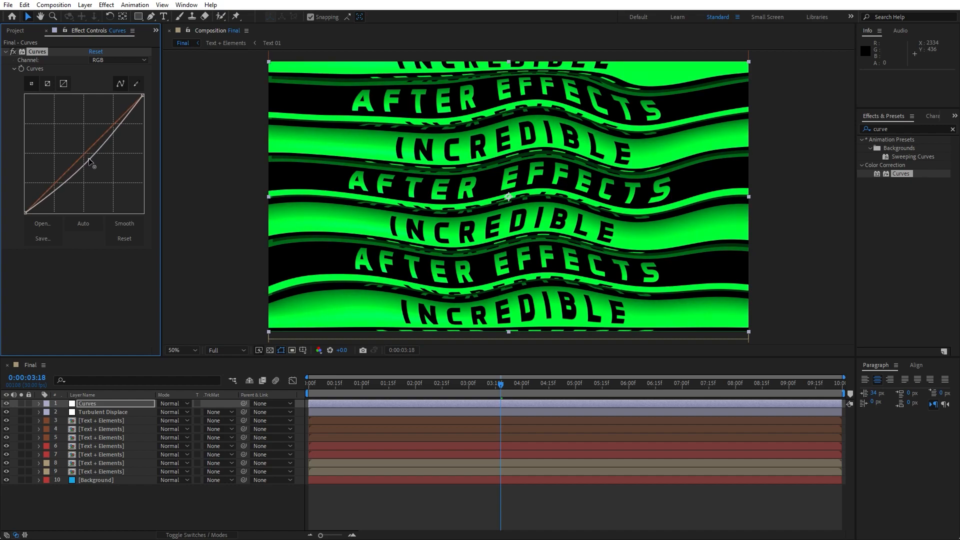
click(104, 503)
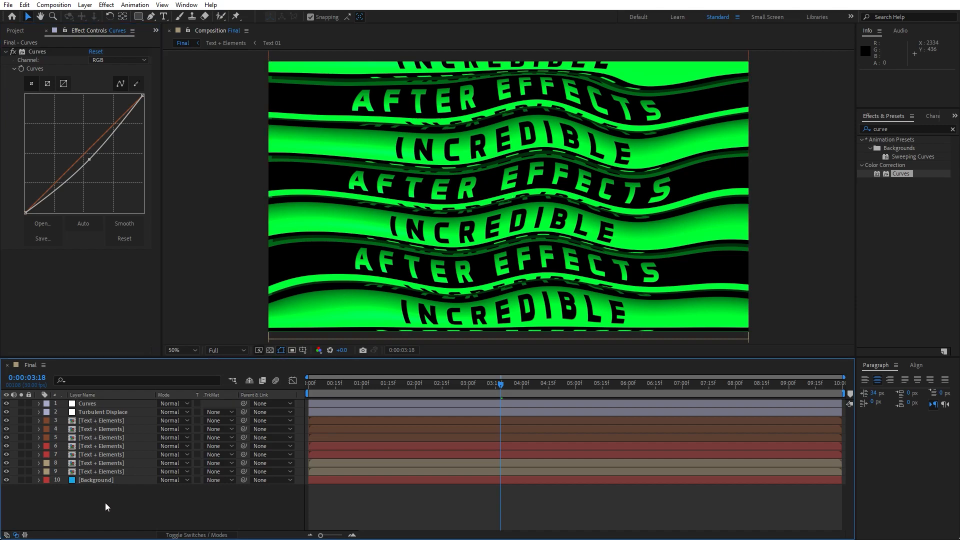
Add another adjustment layer at the top of the Final composition and name it Noise
right_click(145, 507)
mouse_move(195, 382)
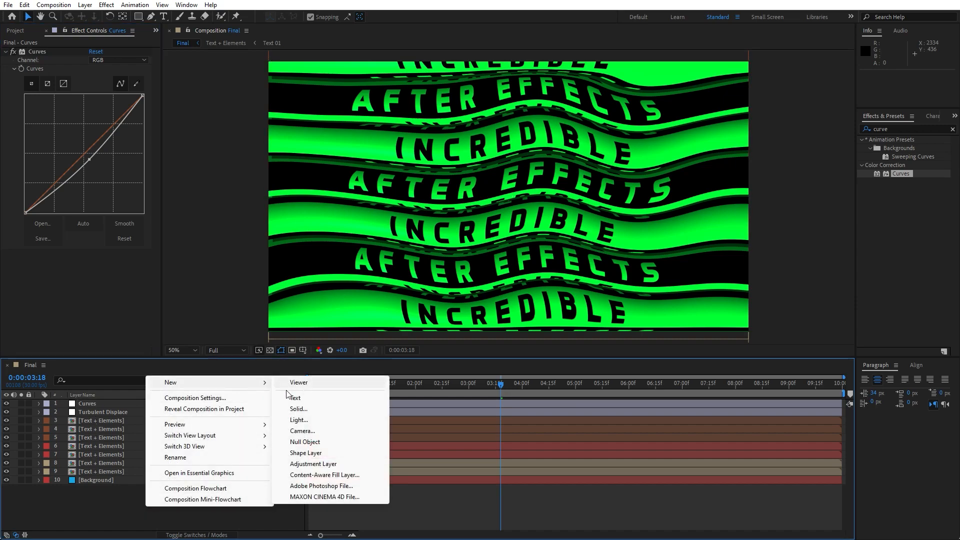
click(328, 462)
key(Return)
text(Noi)
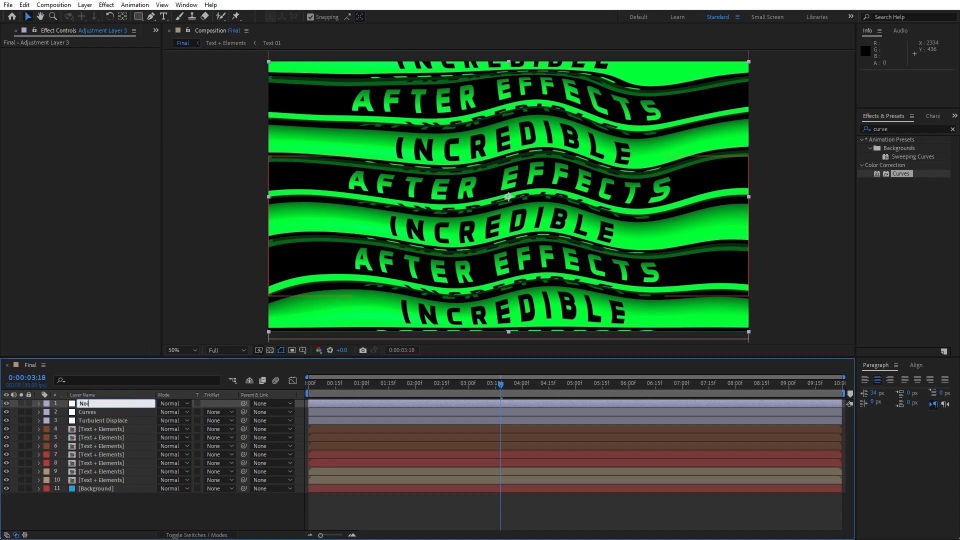
key(Return)
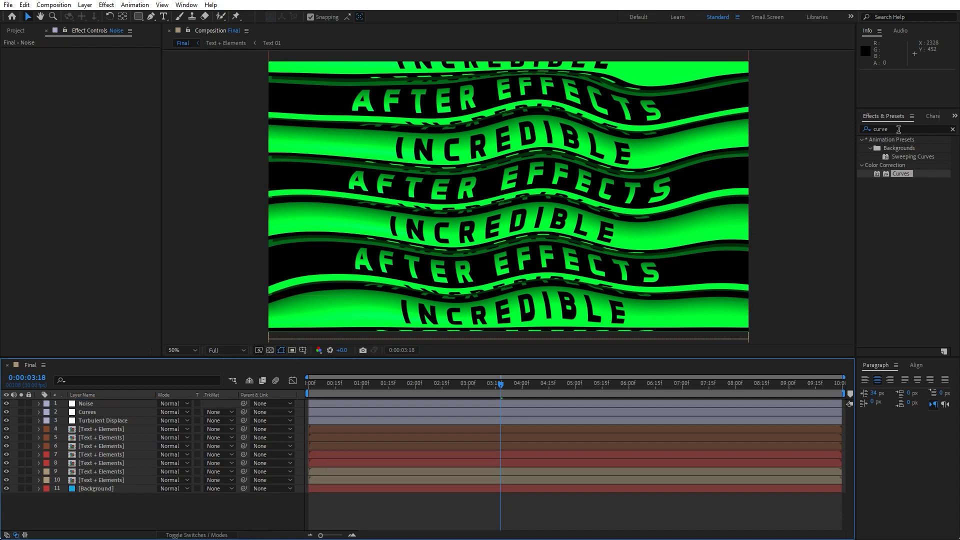
Apply the Noise effect to the Noise adjustment layer with the amount at 5% and Use Color Noise turned off
key(ctrl+f)
text(noise)
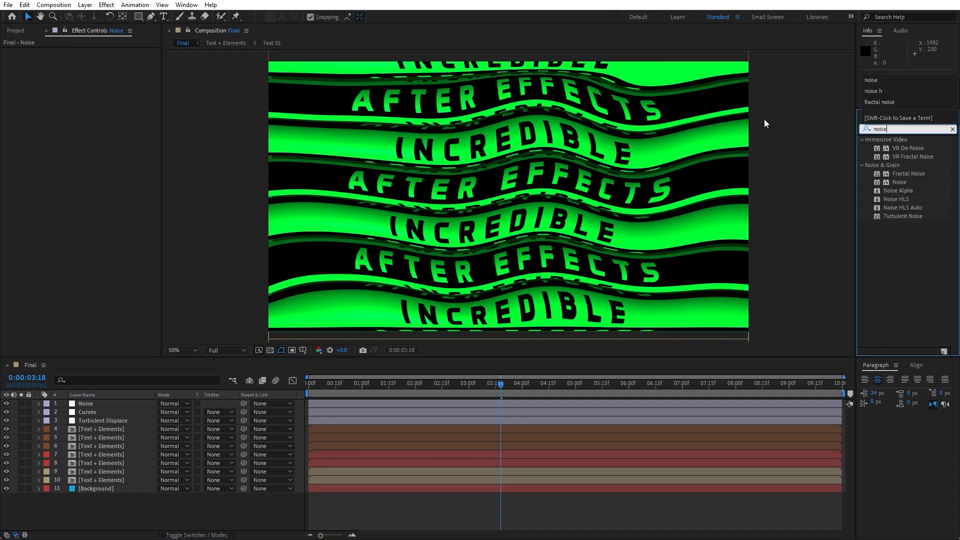
drag(922, 182, 142, 404)
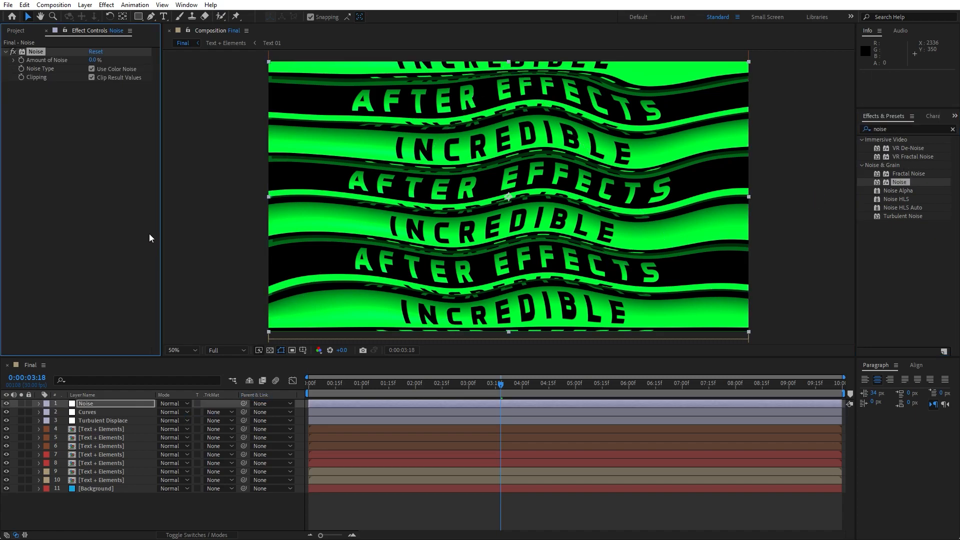
click(93, 61)
text(5)
click(100, 209)
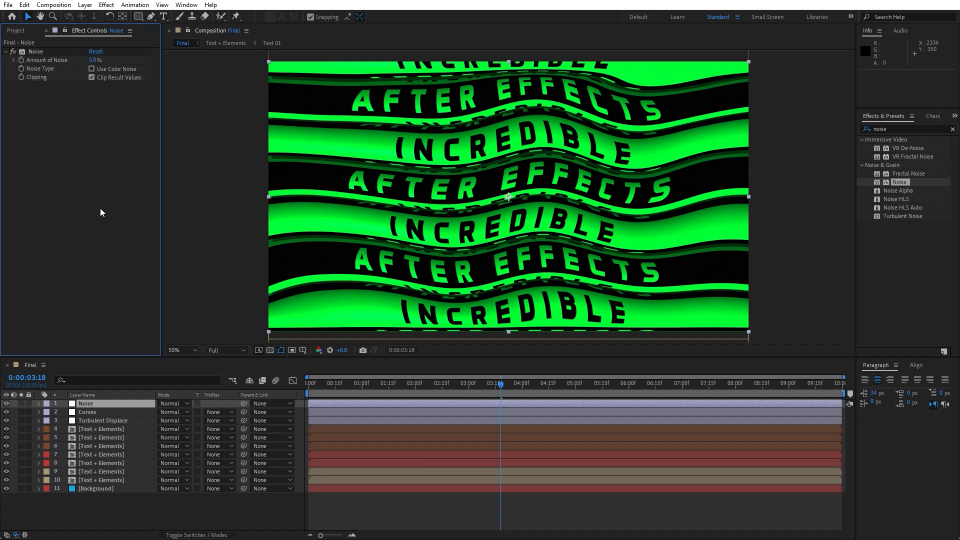
Add another adjustment layer above the Noise layer and name it Optics
click(46, 31)
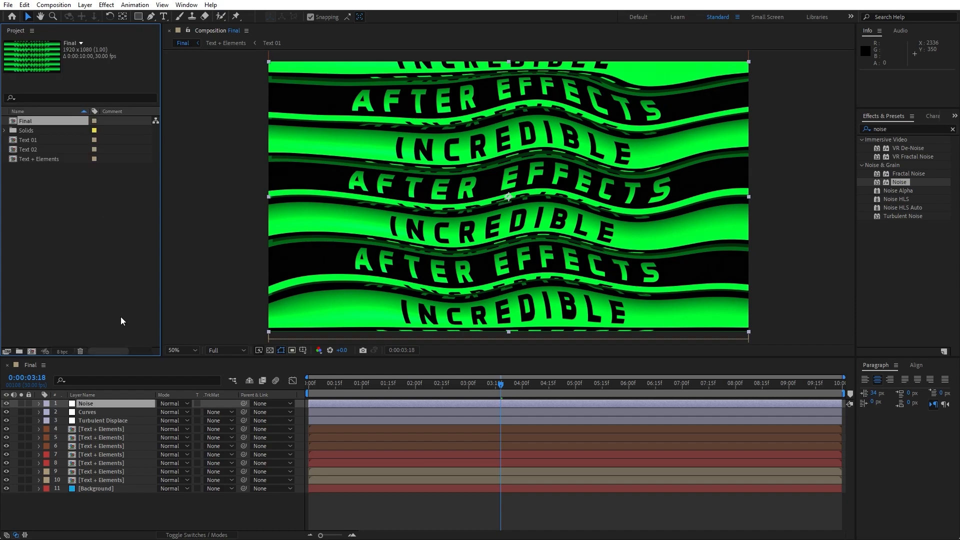
right_click(164, 505)
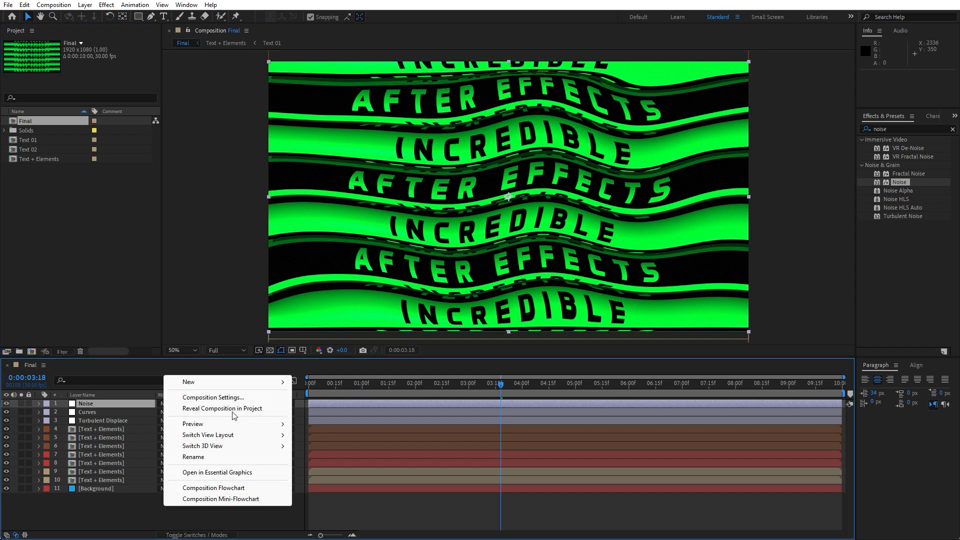
mouse_move(250, 381)
click(331, 463)
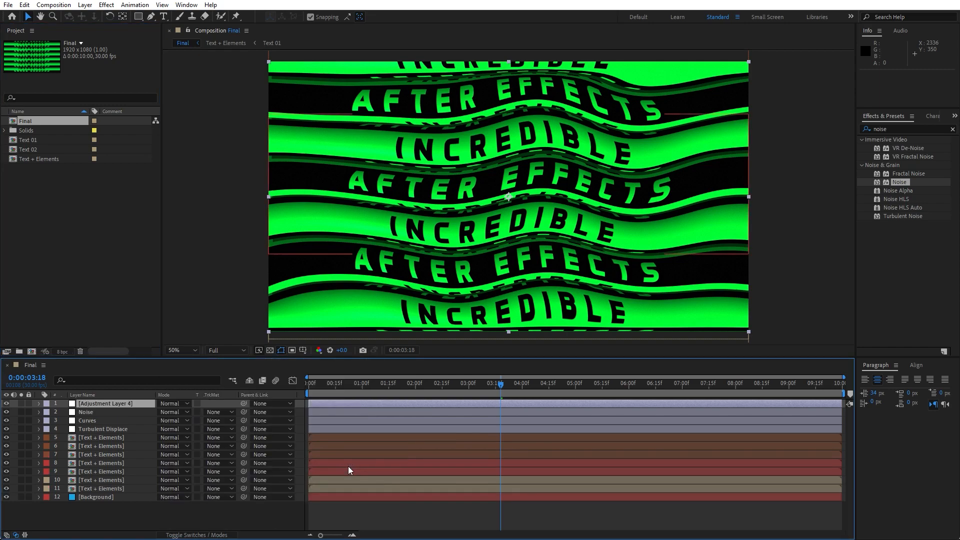
key(Return)
text(Optics)
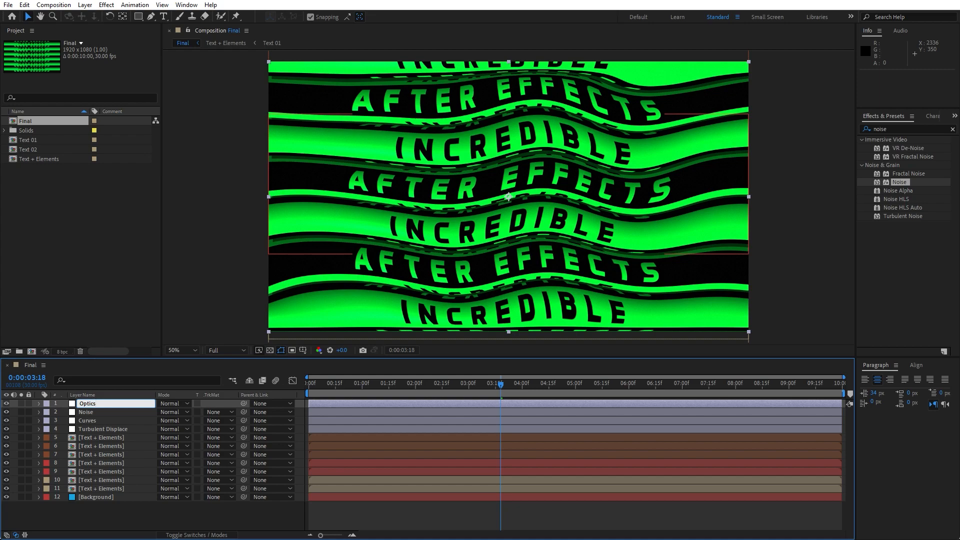
click(193, 513)
Apply Optics Compensation to the Optics layer with Reverse Lens Distortion enabled and a Field of View of 91
drag(896, 129, 782, 129)
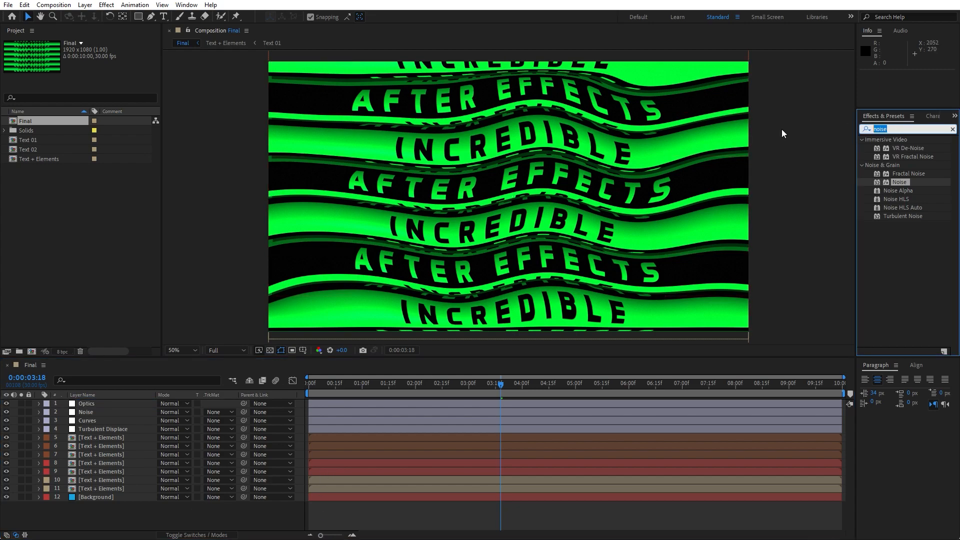
text(optic)
drag(909, 148, 125, 405)
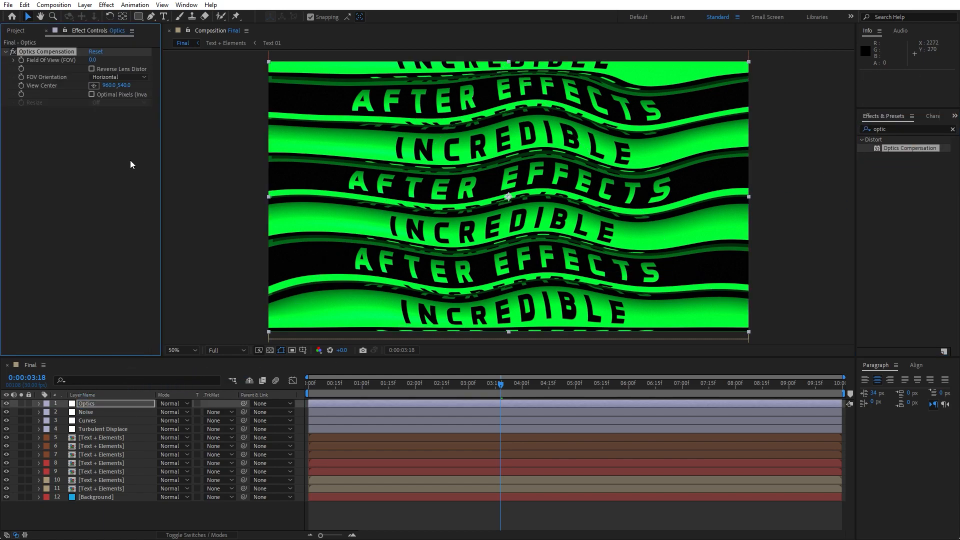
click(91, 69)
click(92, 61)
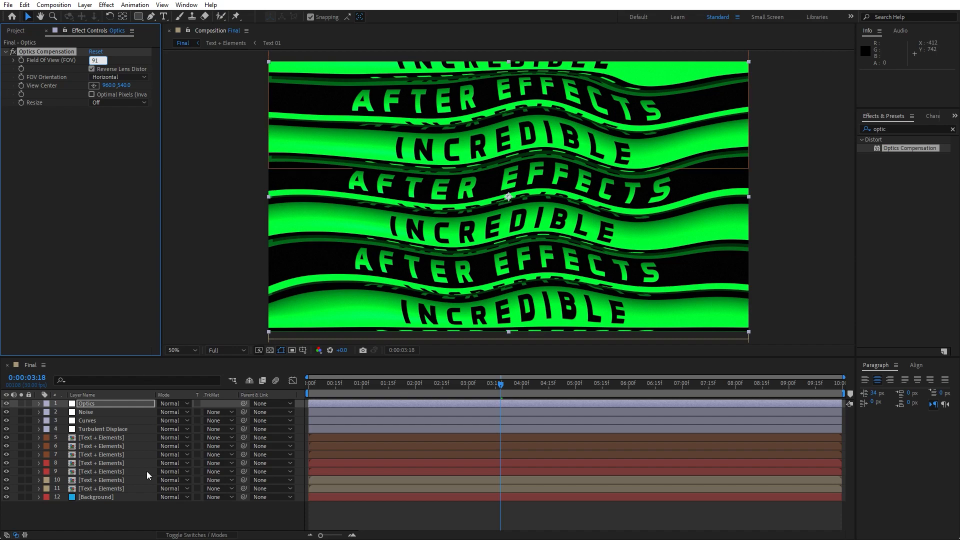
click(140, 502)
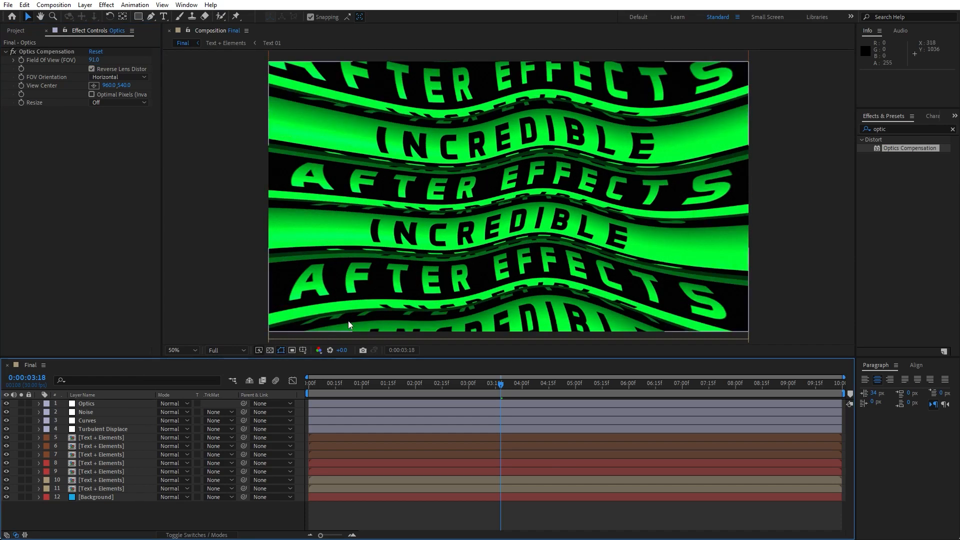
Preview the Final composition and scrub through its first seconds to check the lens distortion in motion
key(space)
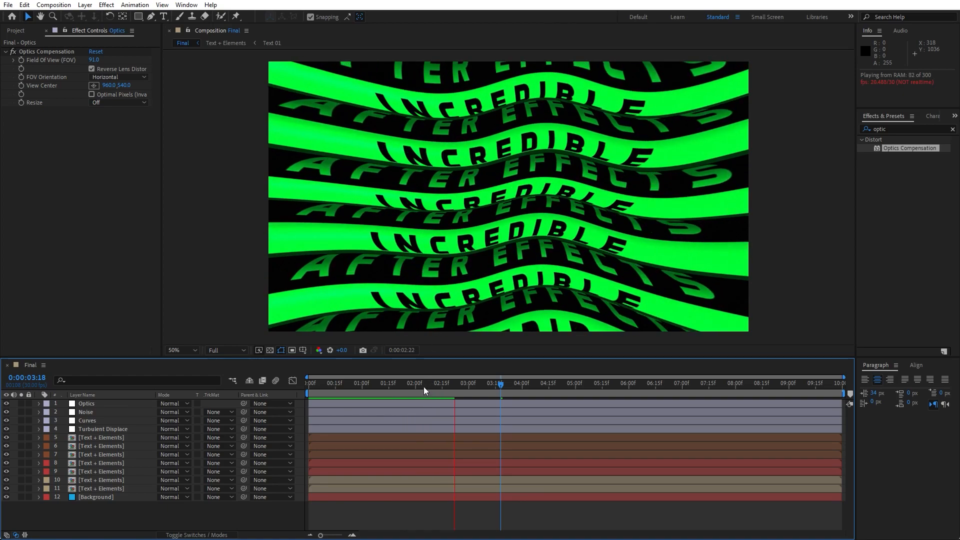
drag(424, 385, 491, 349)
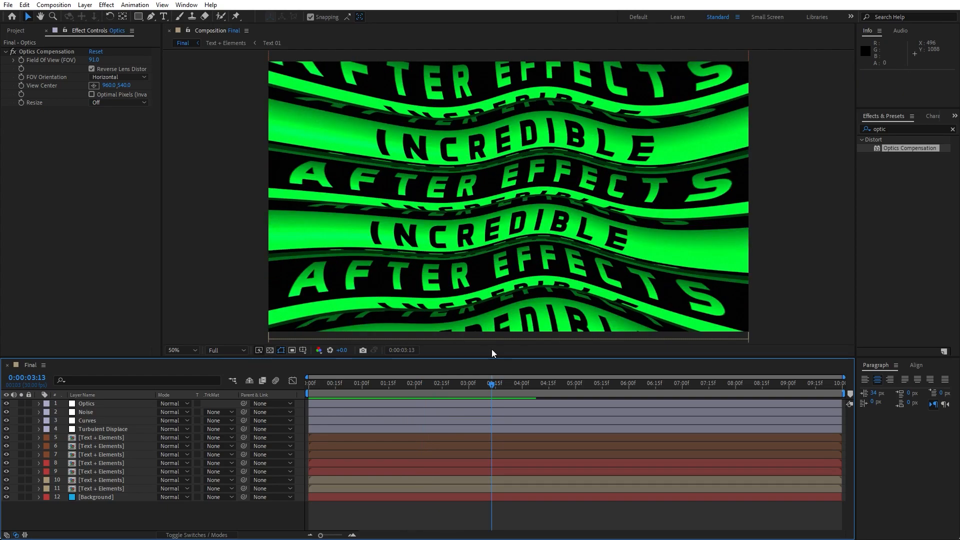
drag(491, 385, 377, 394)
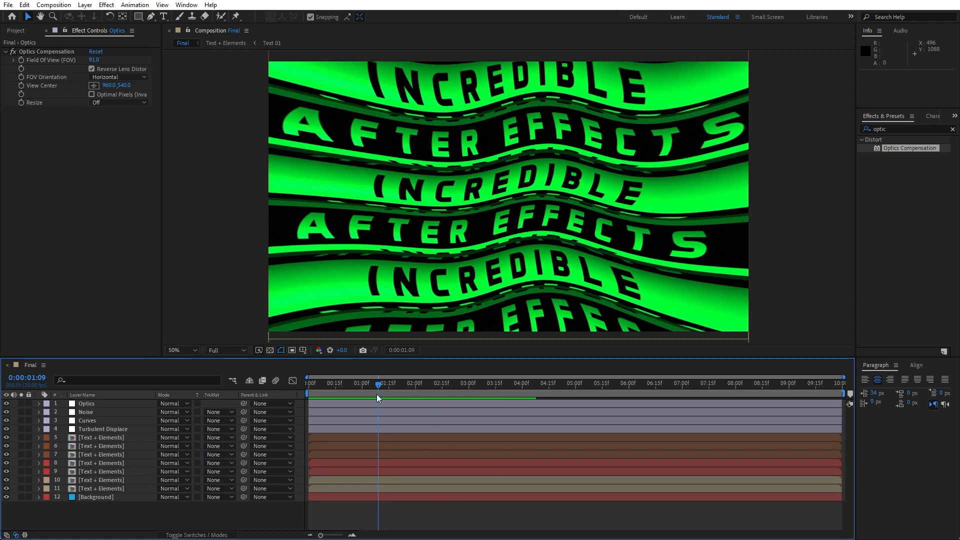
key(space)
click(352, 391)
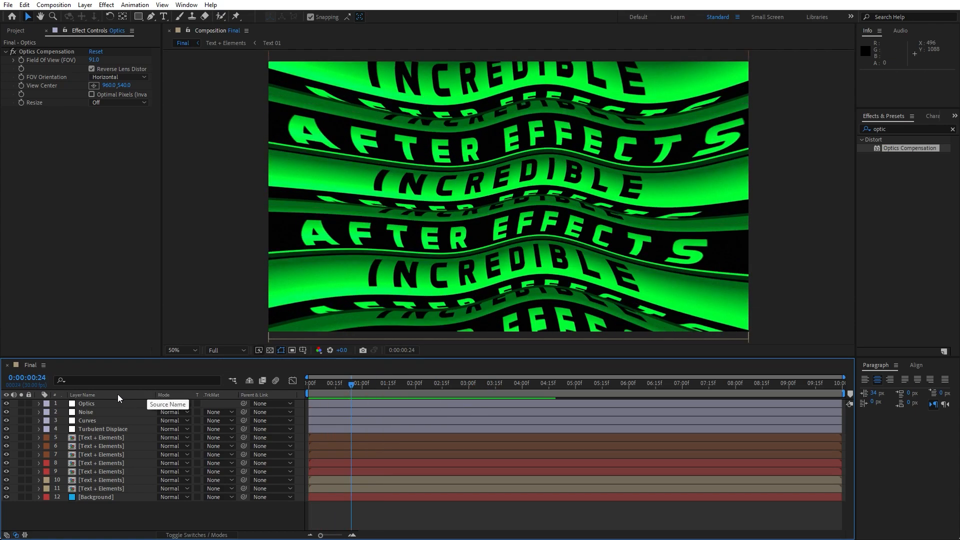
Fine-tune the Optics layer's Field of View to 89.4 and preview the animation
click(118, 403)
drag(101, 59, 132, 104)
key(space)
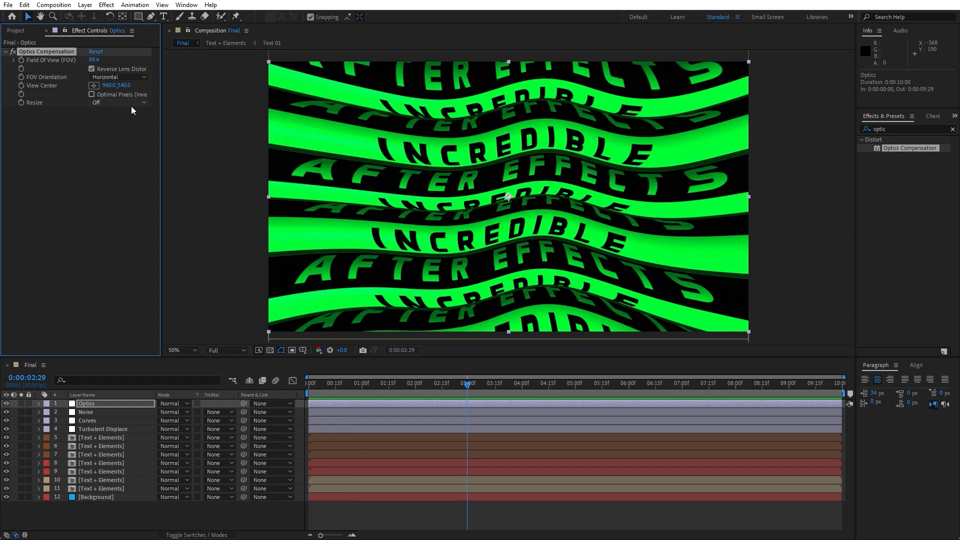
Drive the Turbulent Displace layer's Evolution with the expression time*60 and play back the animated waves
click(116, 430)
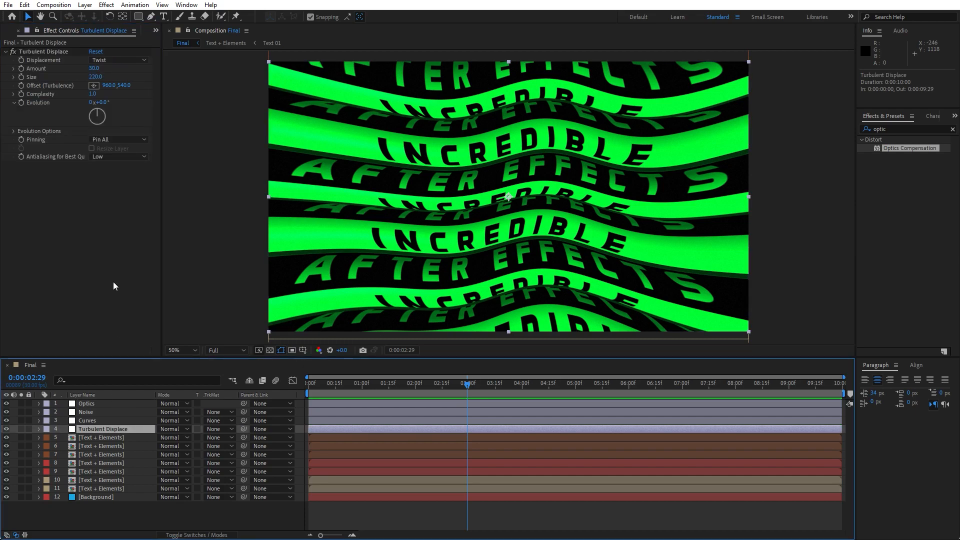
alt+click(21, 103)
text(ti)
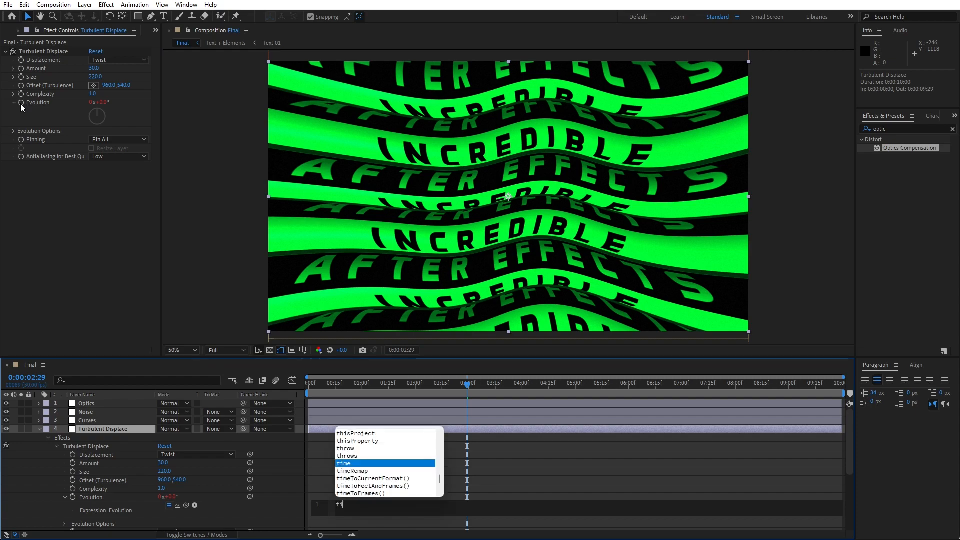
text(me*)
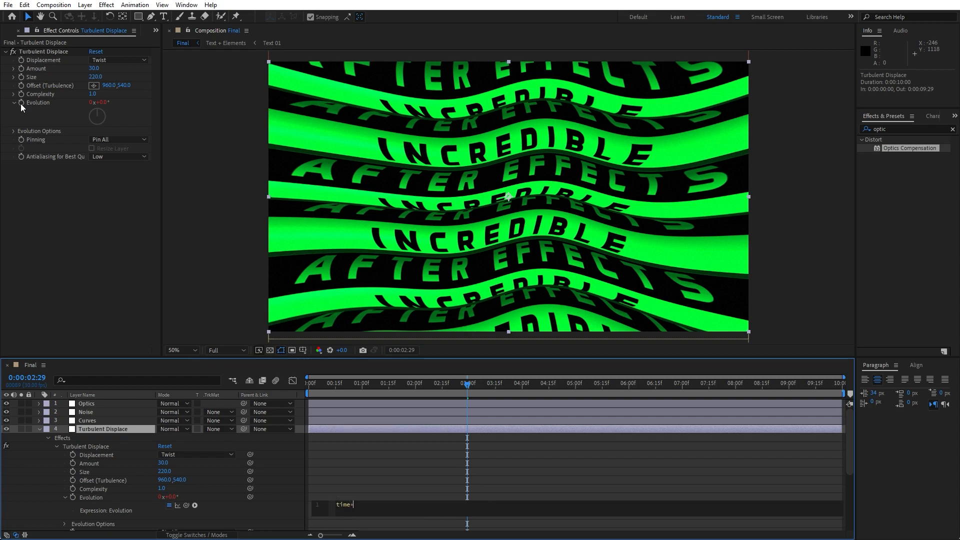
text(60)
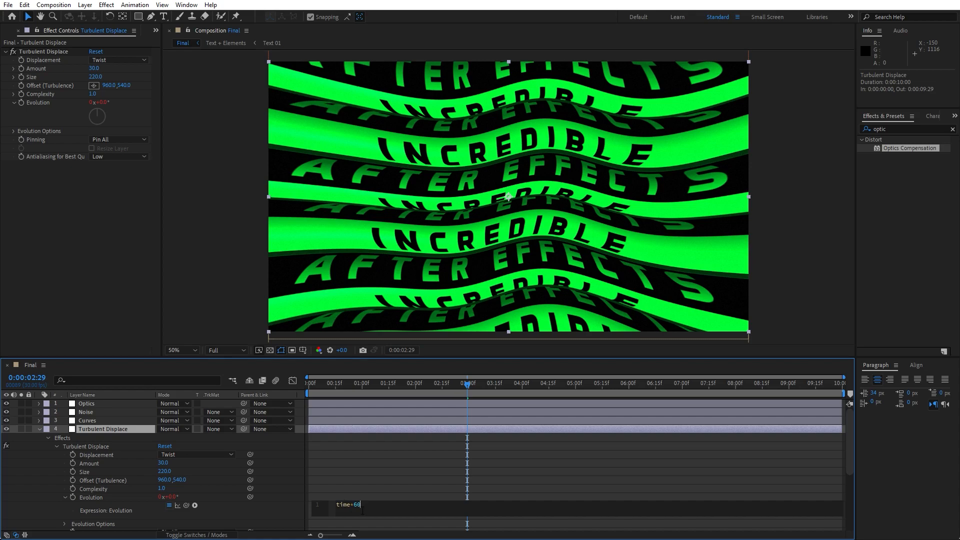
click(40, 429)
click(88, 517)
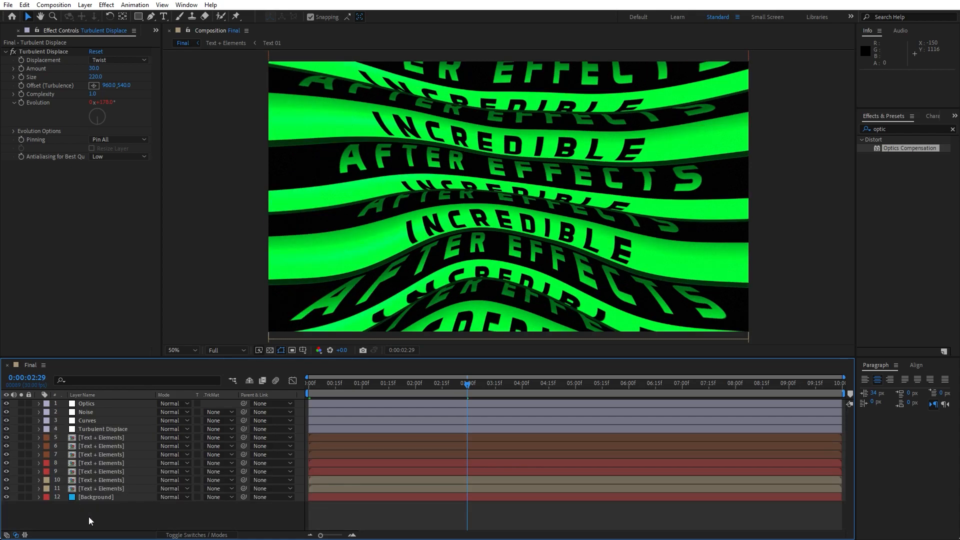
key(space)
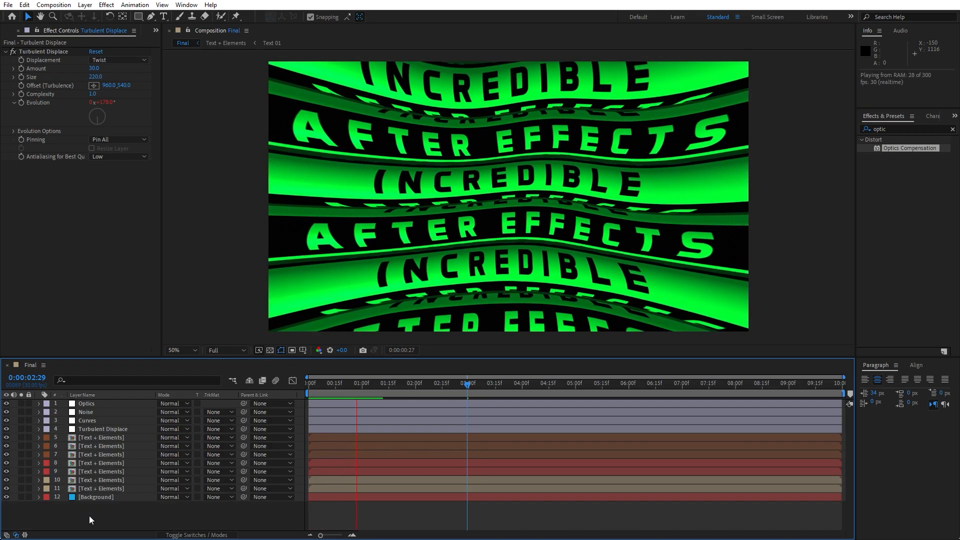